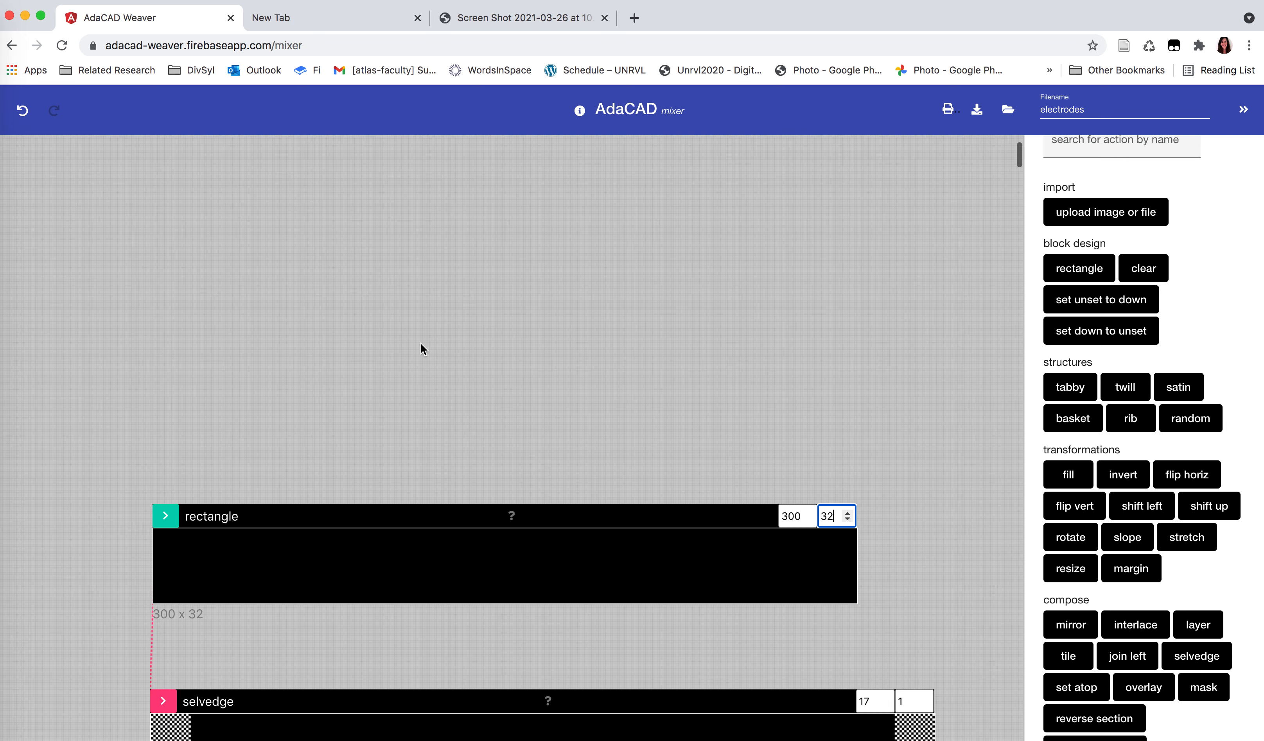
Draw a solid filled square draft of about 128 x 128 and place it above the 300 x 32 rectangle operation.
scroll(430, 319, "up", 2)
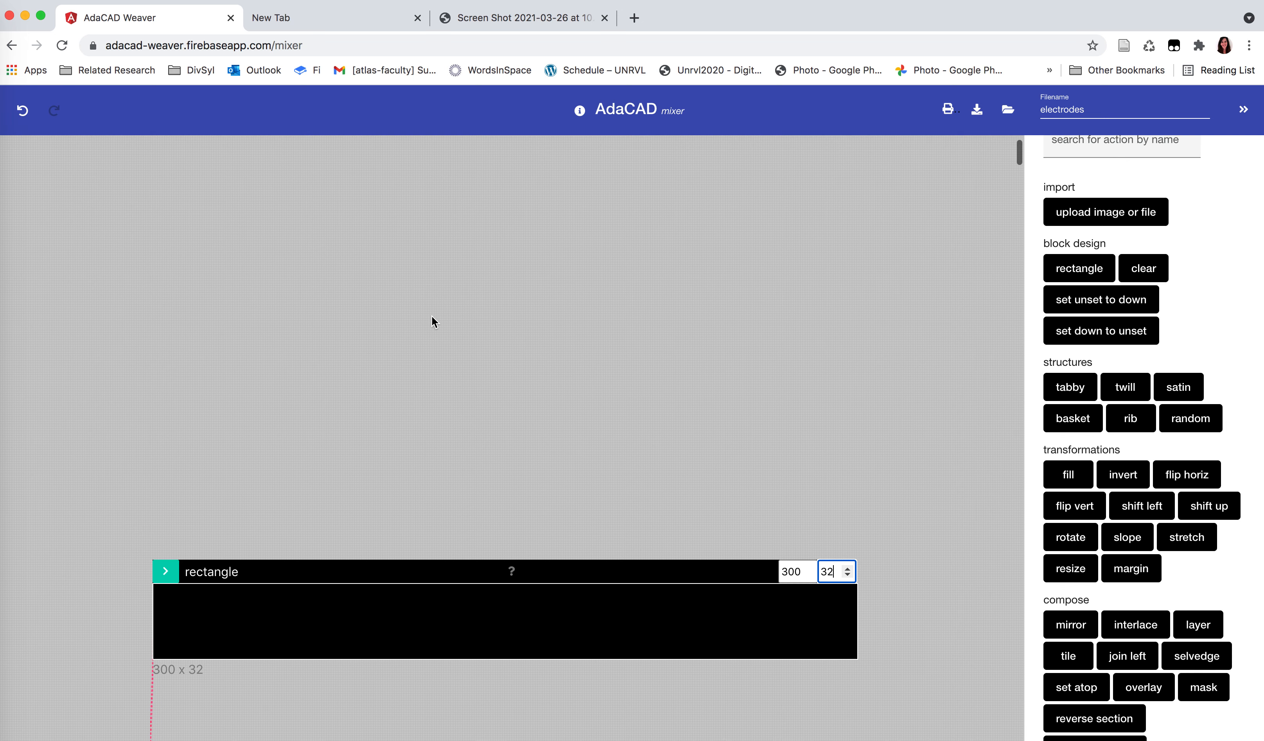
scroll(1083, 262, "up", 5)
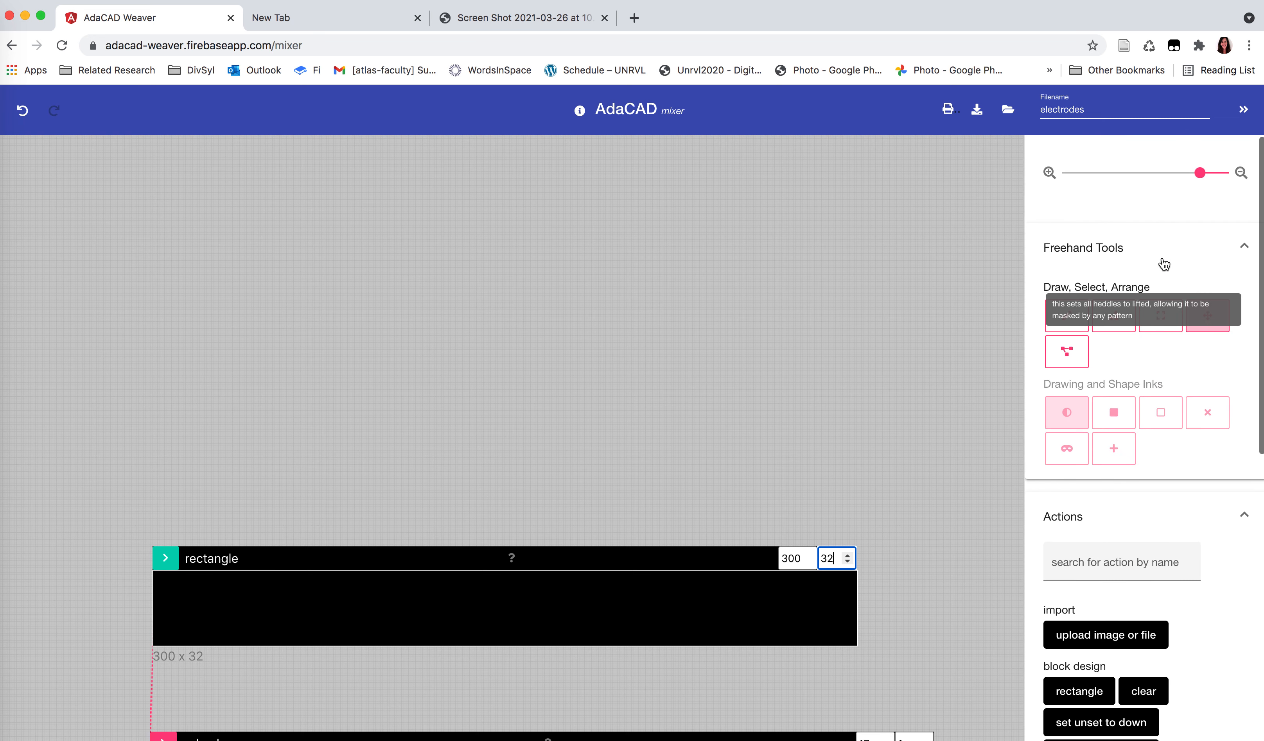
left_click(1115, 315)
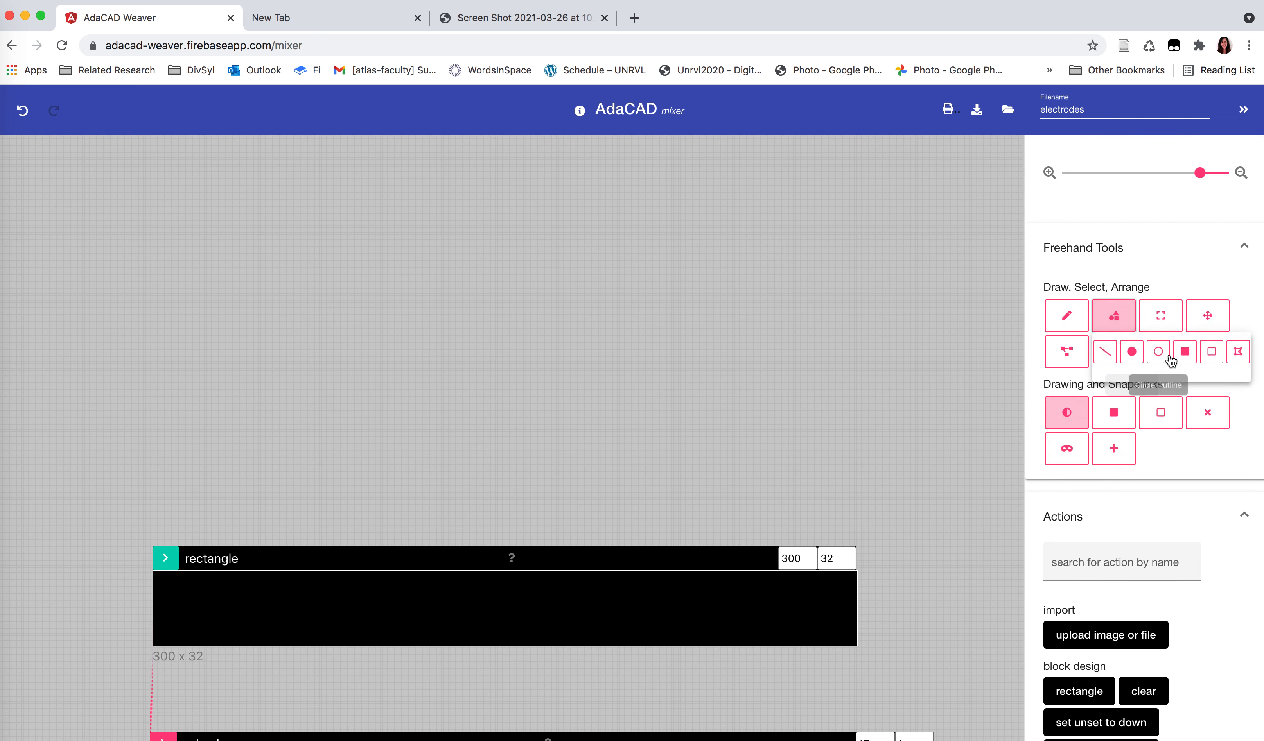
left_click(1183, 351)
left_click_drag(321, 190, 622, 445)
left_click_drag(347, 275, 147, 162)
mouse_move(341, 325)
left_mouse_down()
mouse_move(314, 273)
mouse_move(197, 194)
mouse_move(158, 188)
left_mouse_up()
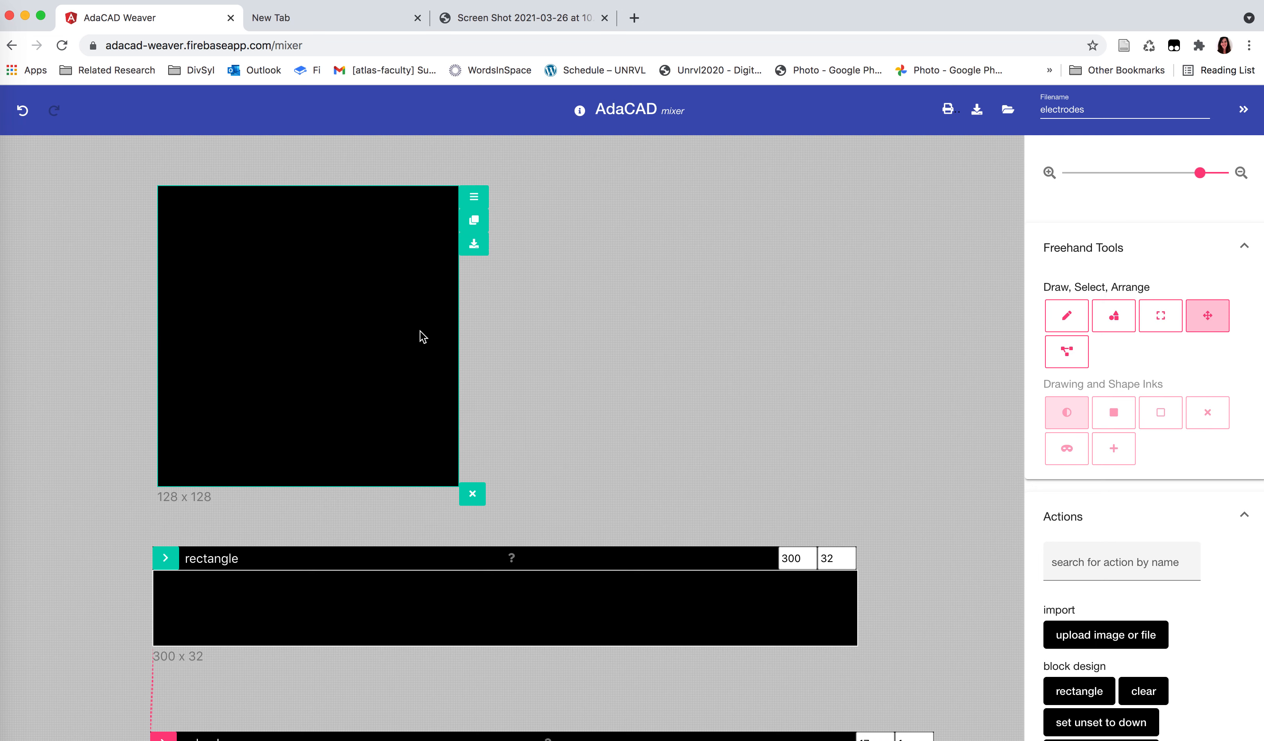
scroll(515, 319, "down", 1)
scroll(515, 314, "up", 1)
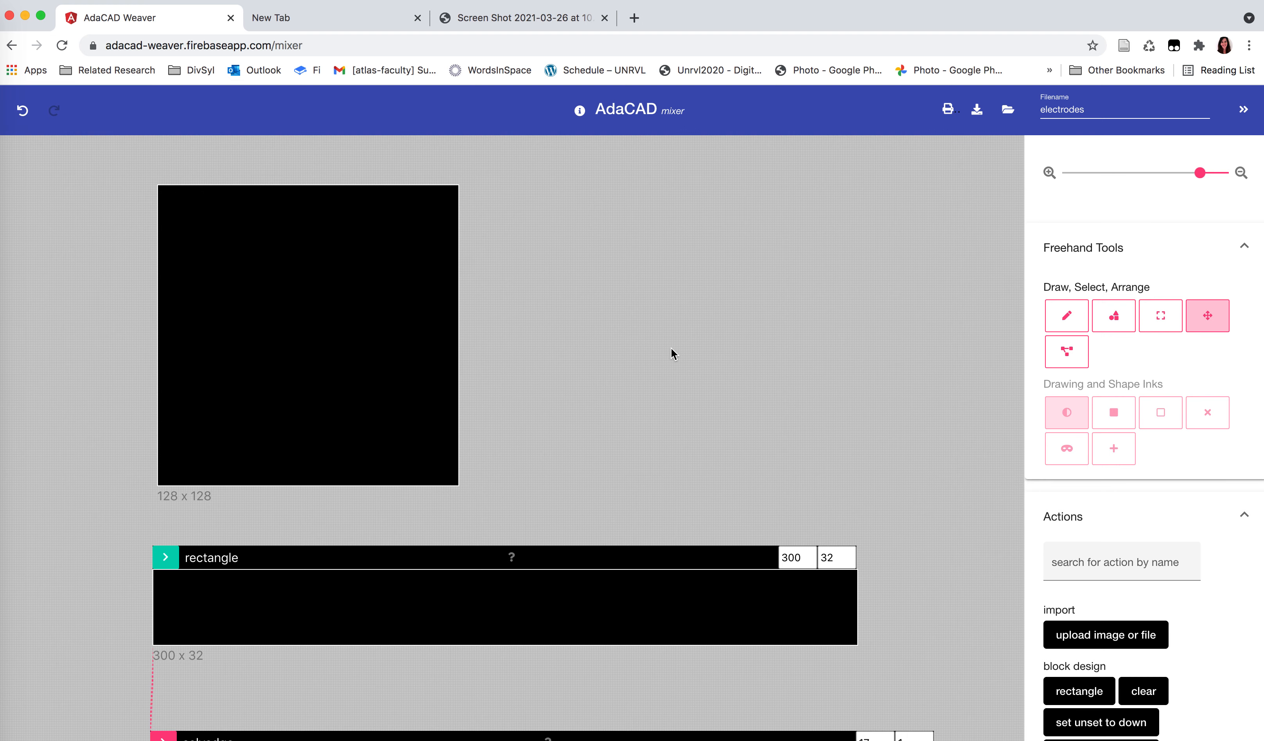
Duplicate the 128 x 128 draft and delete the copy.
mouse_move(394, 309)
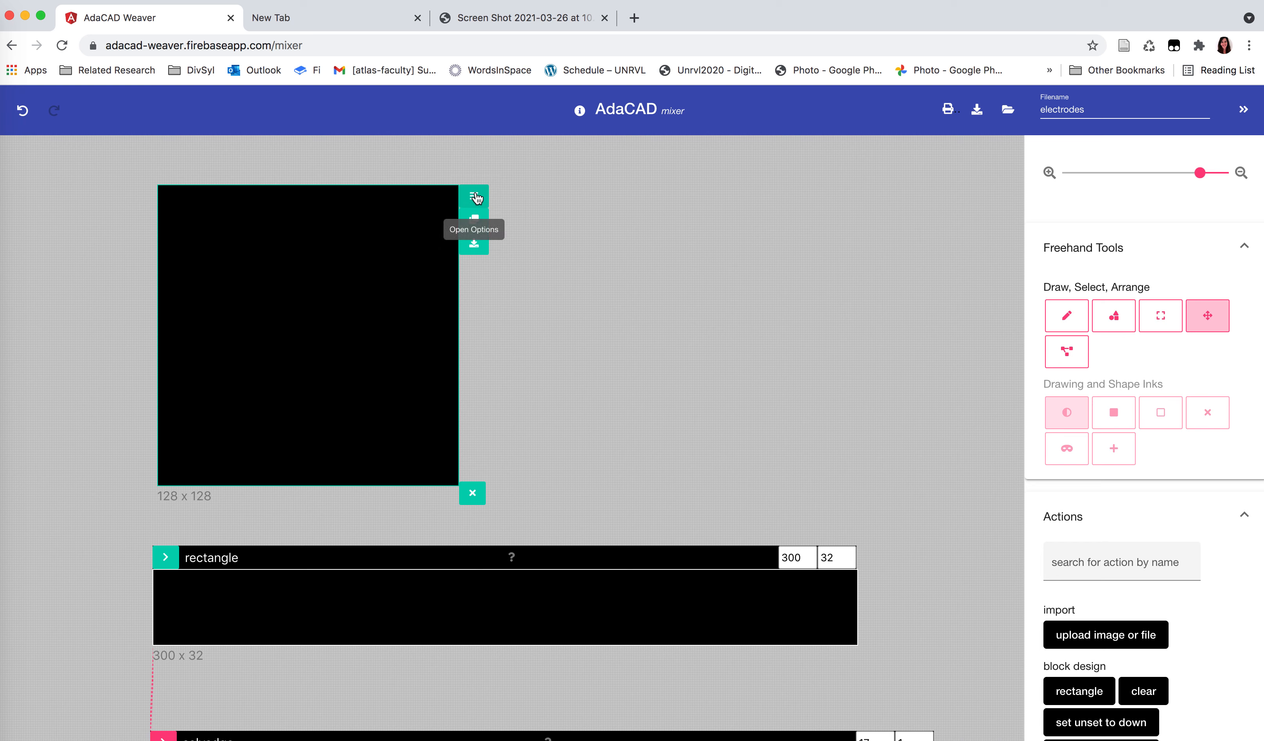
left_click(475, 220)
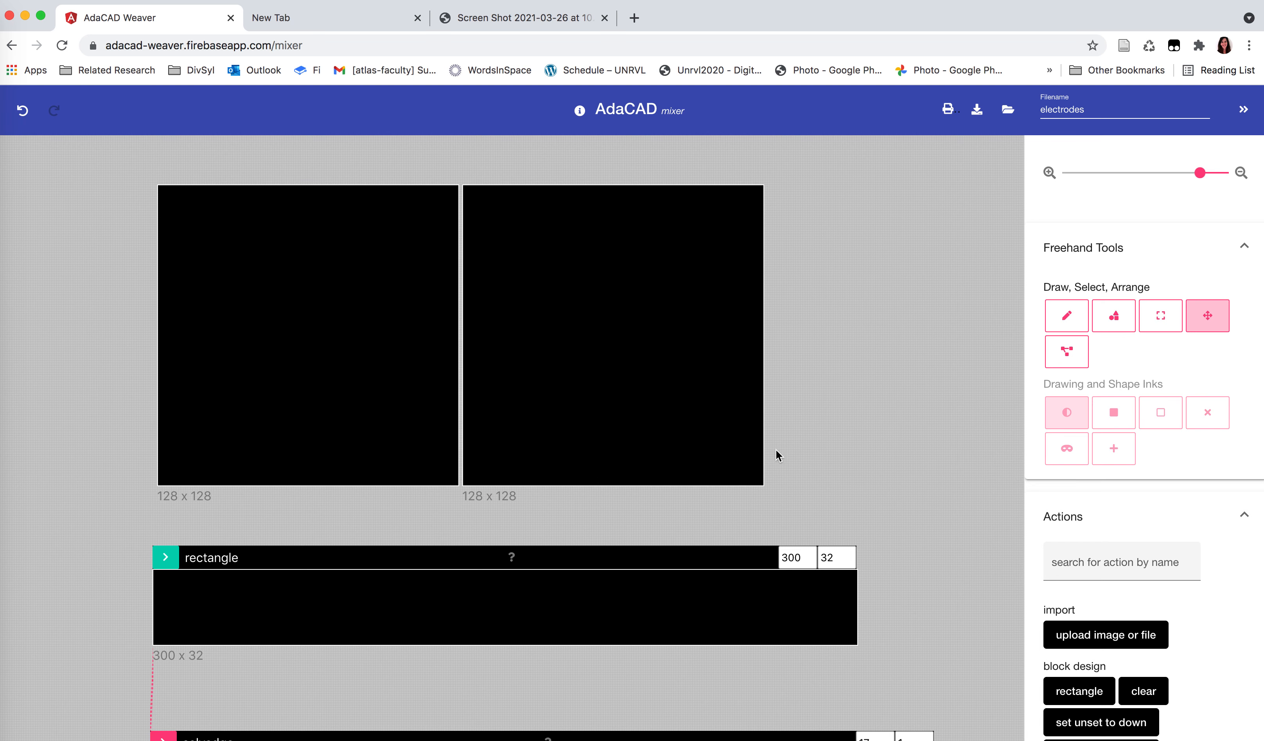
left_click(777, 493)
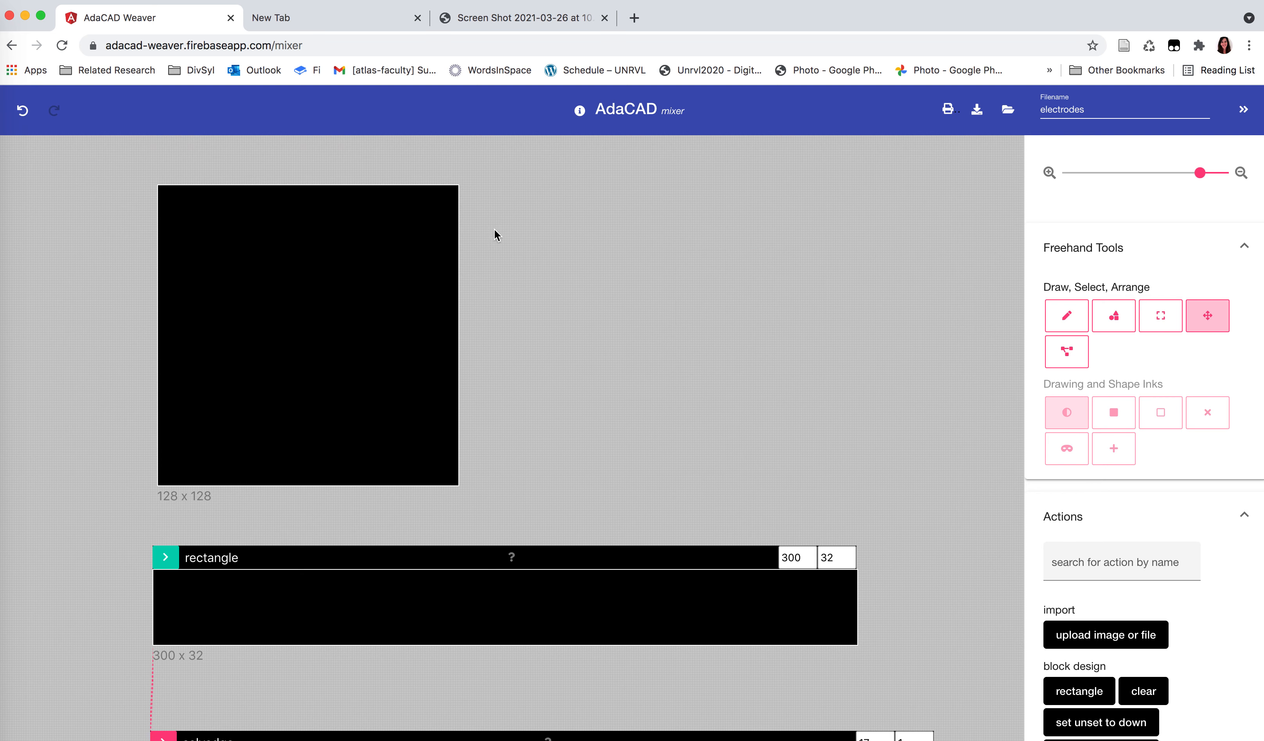
Apply the tabby structure to the 128 x 128 draft and move the draft slightly upward on the canvas.
left_click(473, 196)
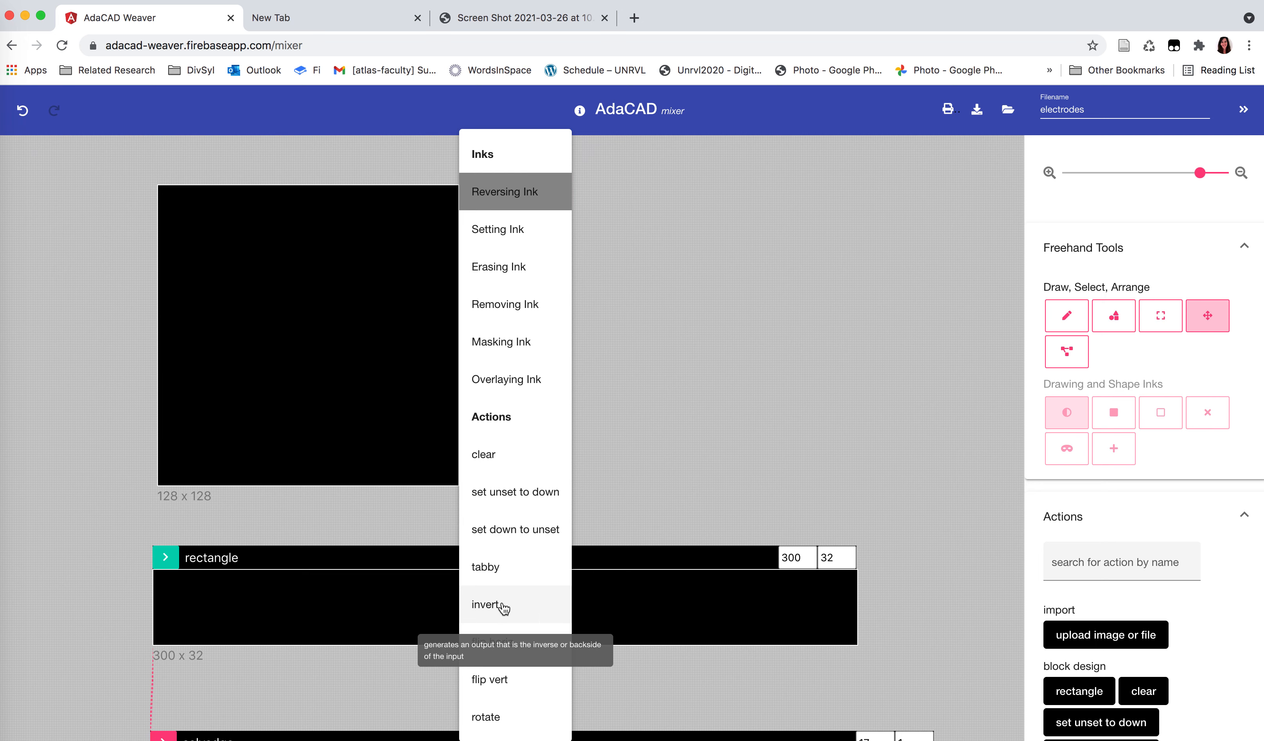
left_click(502, 570)
mouse_move(366, 333)
left_mouse_down()
mouse_move(432, 234)
mouse_move(156, 164)
left_mouse_up()
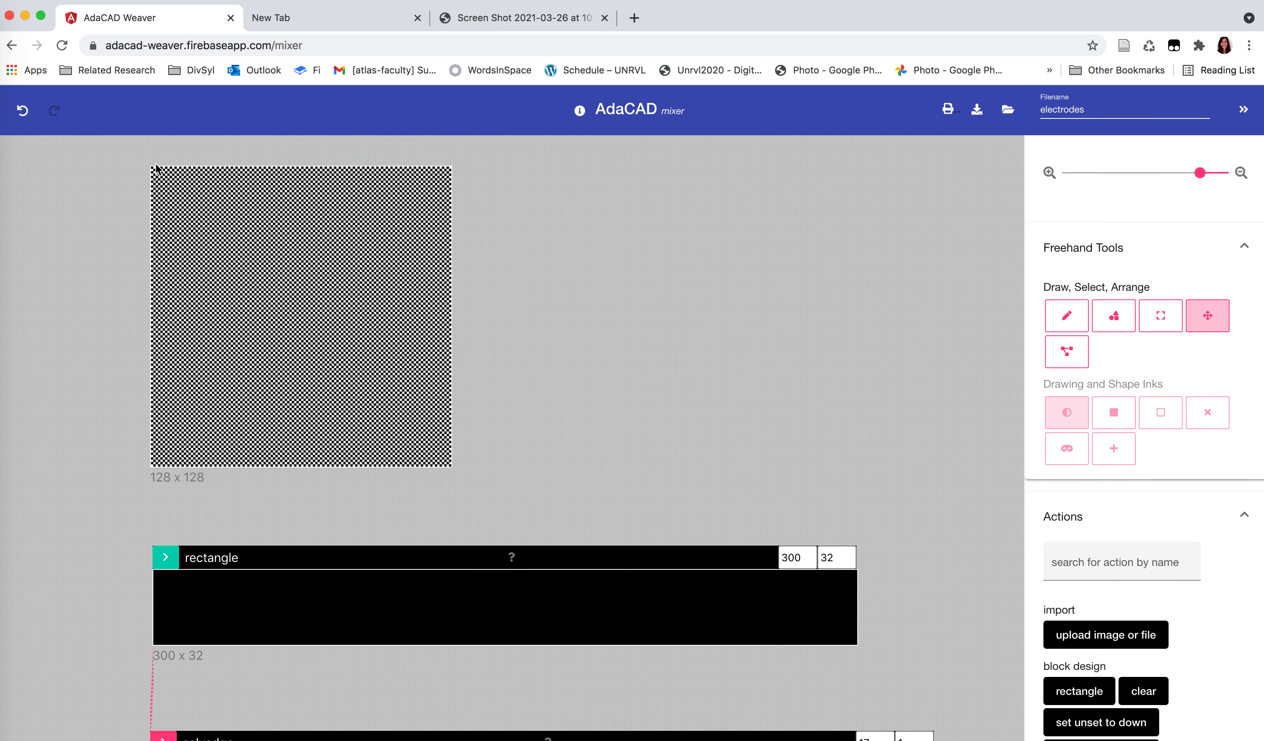
scroll(684, 238, "up", 3)
Draw a solid block of about 100 x 102 over the tabby draft and move it to the draft's upper right.
mouse_move(375, 297)
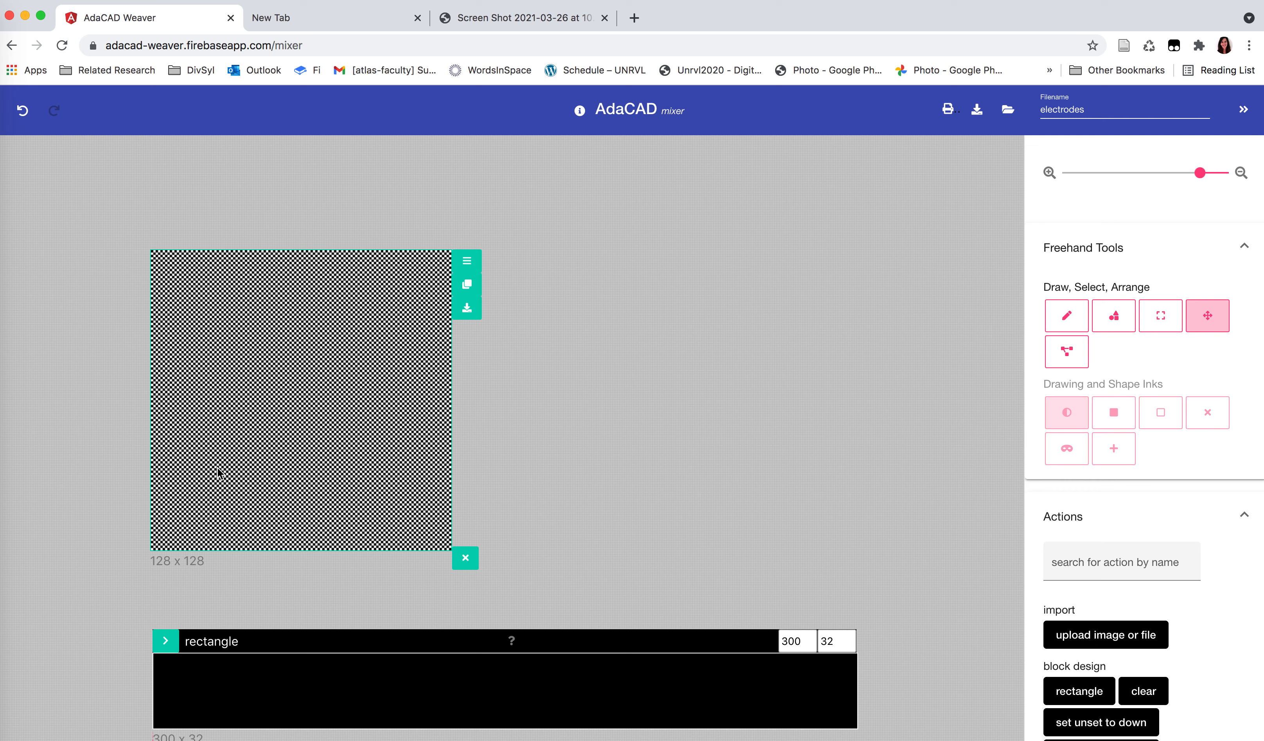
left_click(1114, 317)
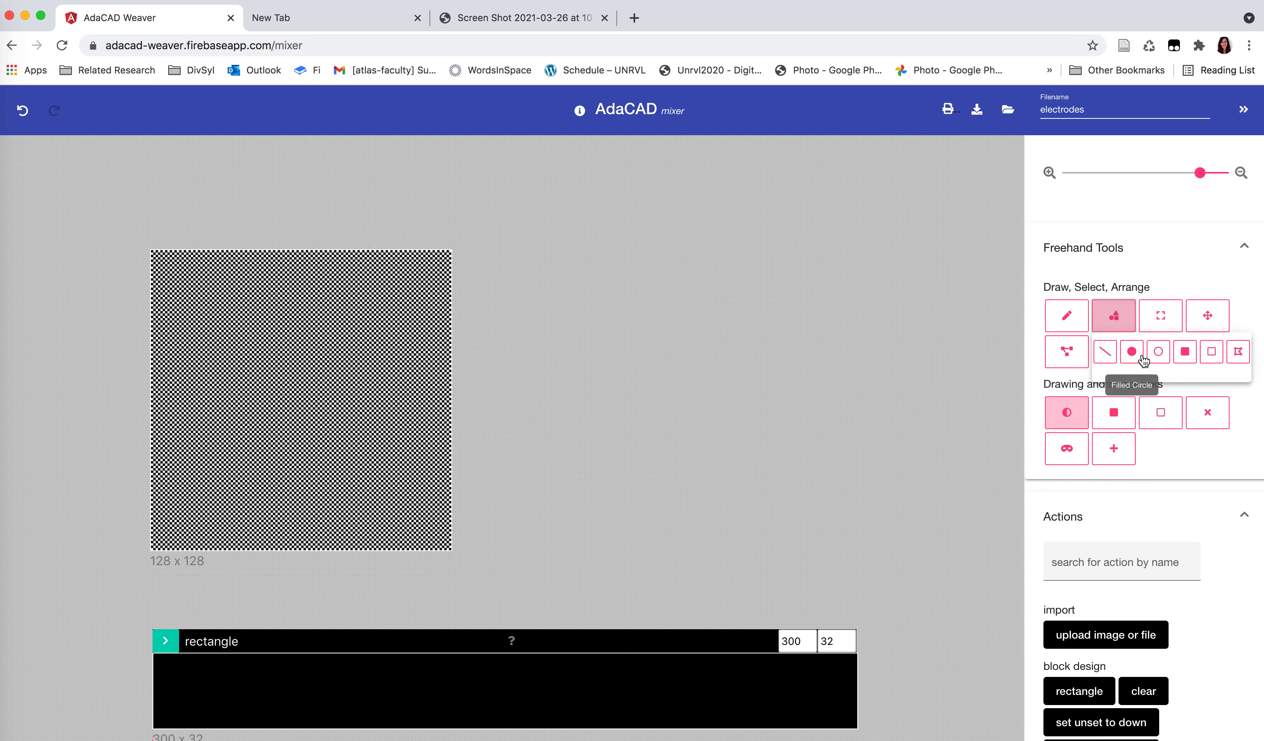
left_click_drag(182, 287, 416, 521)
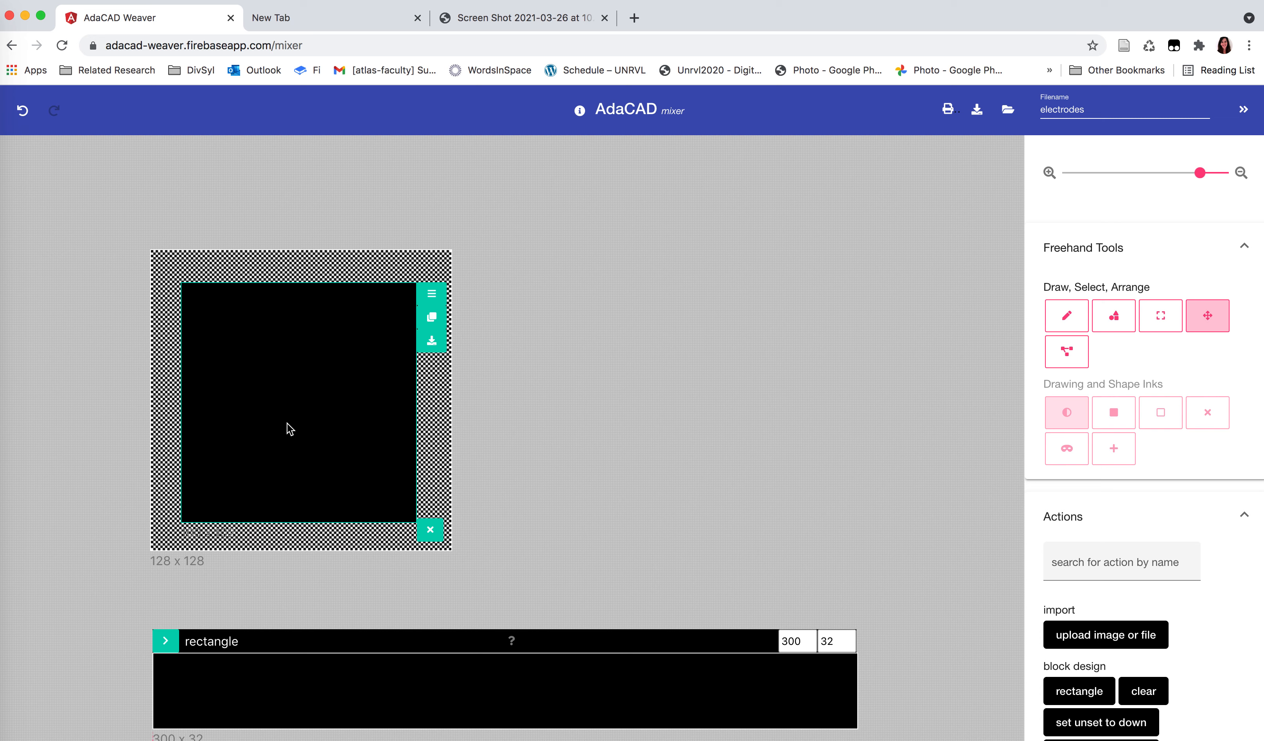
mouse_move(288, 425)
left_mouse_down()
mouse_move(468, 404)
mouse_move(537, 296)
mouse_move(485, 290)
left_mouse_up()
mouse_move(557, 292)
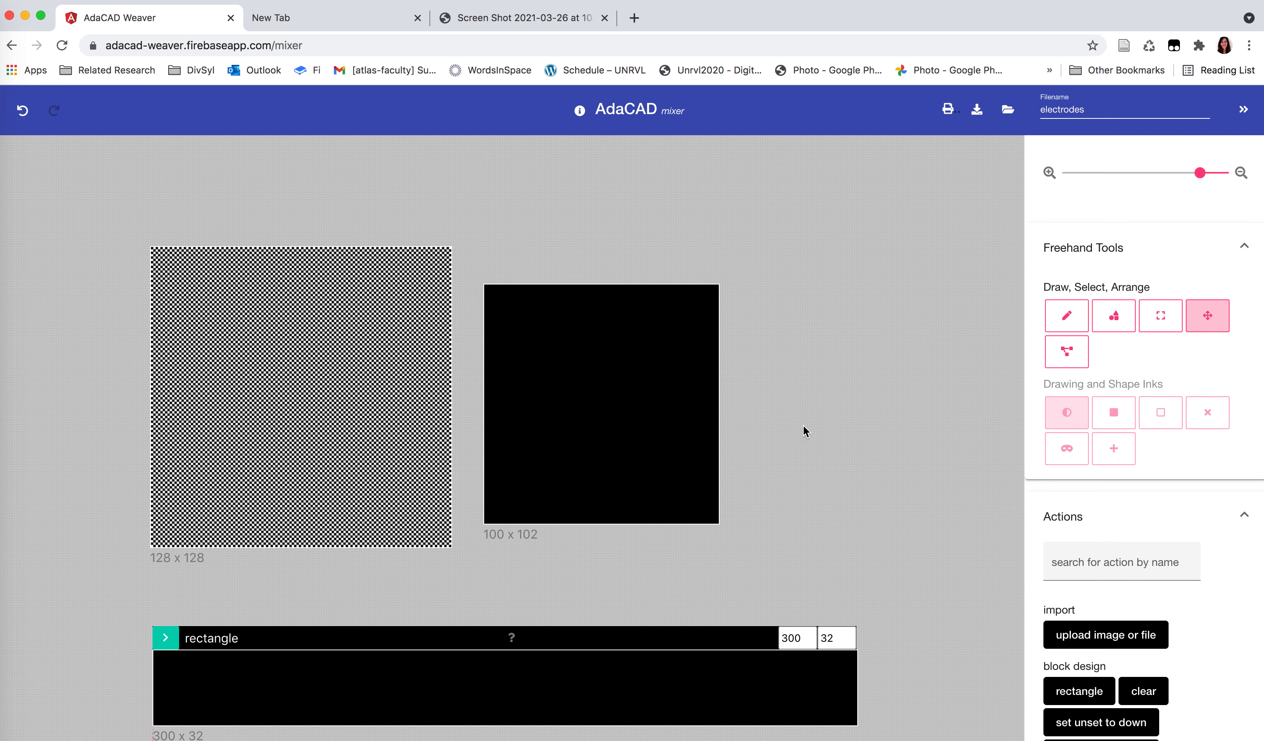
scroll(802, 425, "down", 3)
scroll(773, 428, "up", 2)
left_click_drag(488, 257, 478, 158)
Add a basket operation and connect the solid 100 x 102 draft as its input.
scroll(1151, 682, "down", 4)
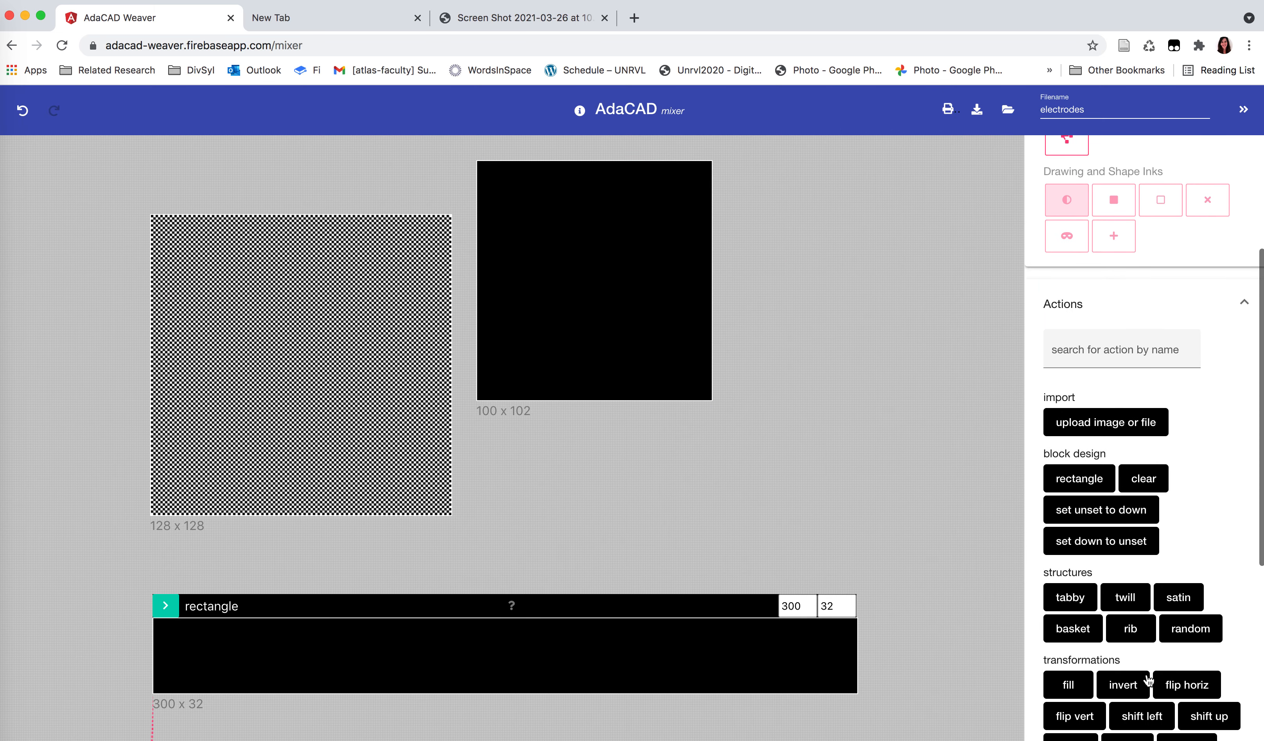
left_click(1072, 629)
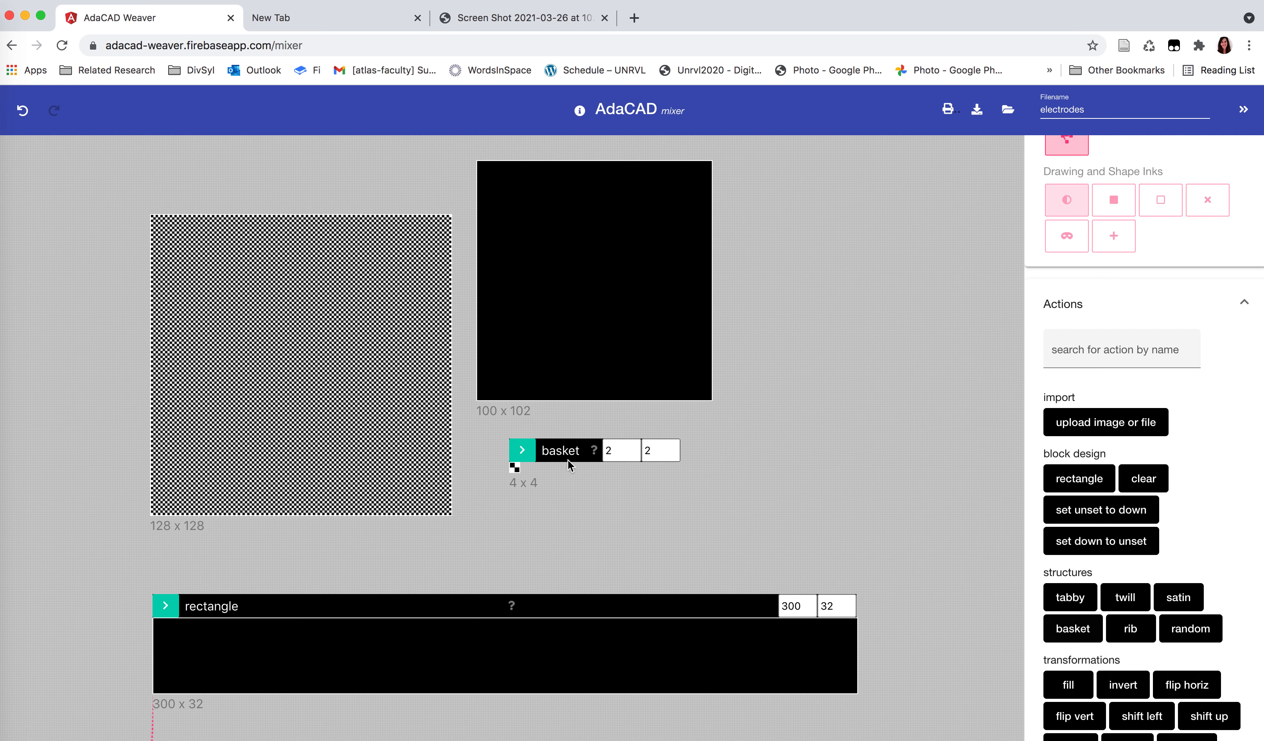
left_click(517, 457)
left_click(490, 413)
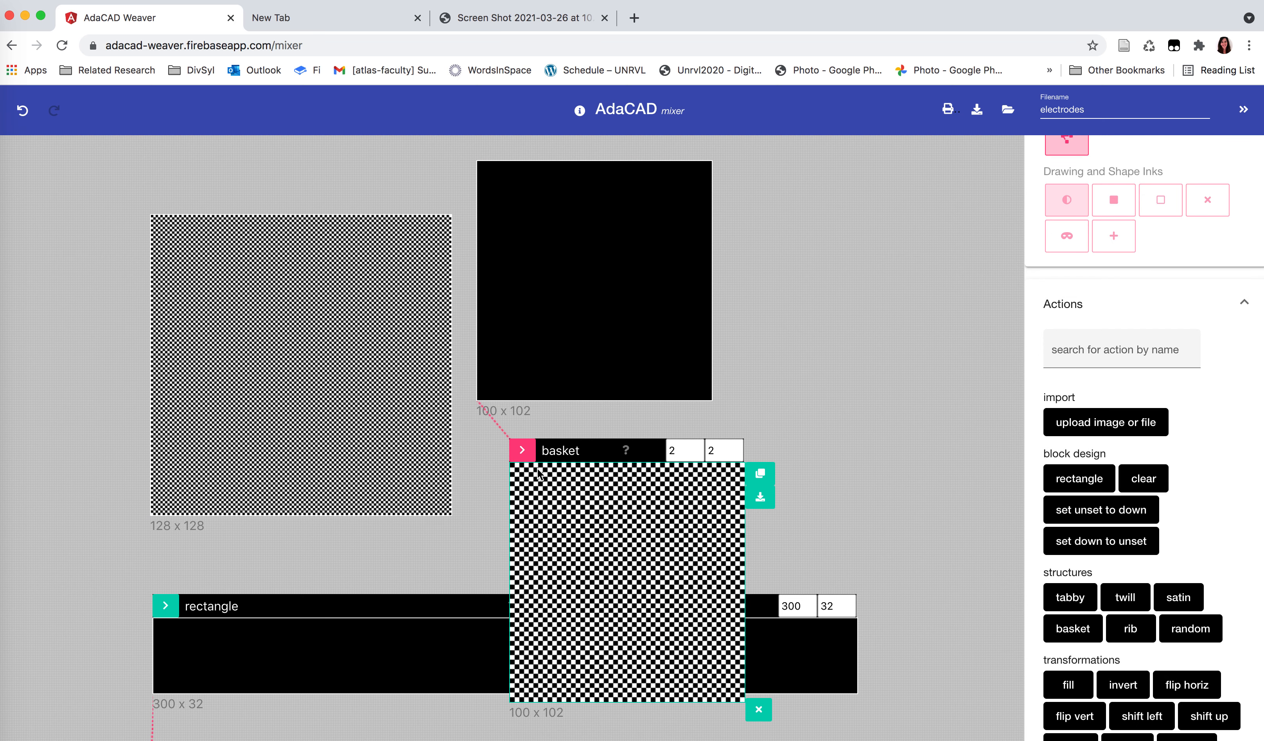
Move the selvedge and rectangle operations down to clear space beneath the tabby and basket drafts.
scroll(618, 299, "up", 2)
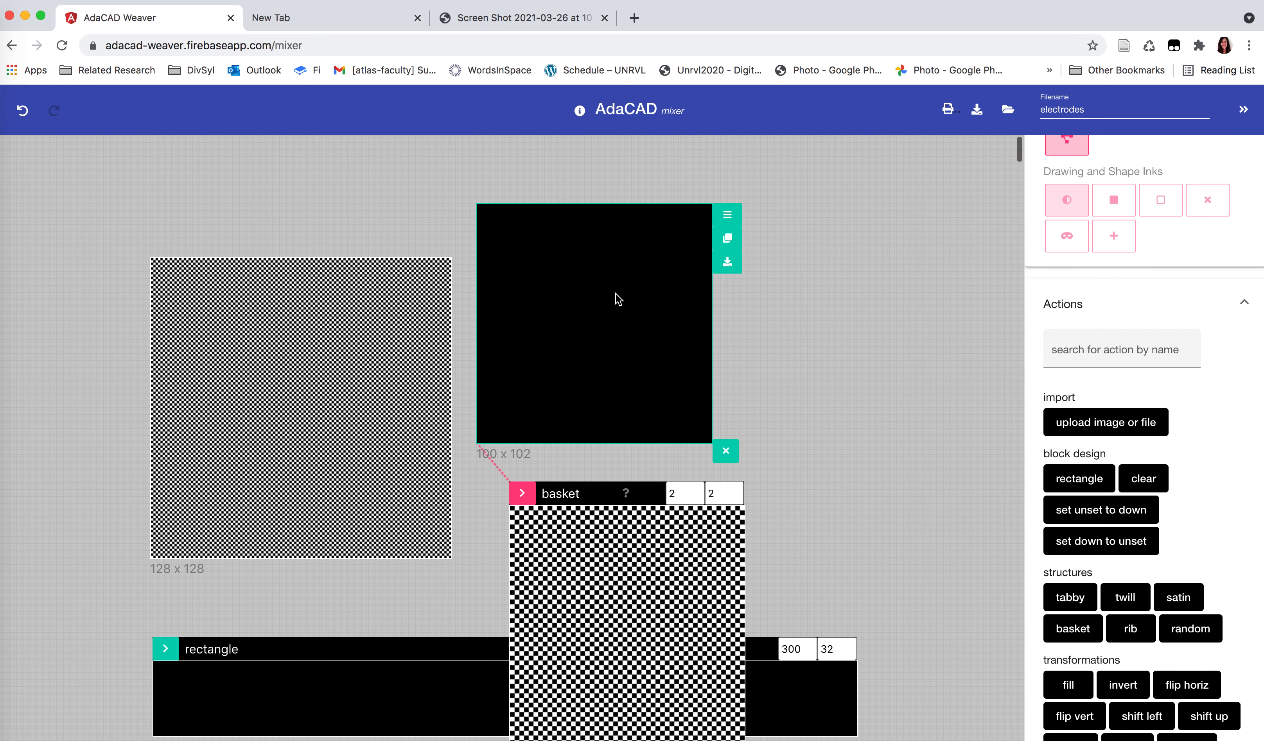
scroll(801, 593, "down", 10)
mouse_move(674, 570)
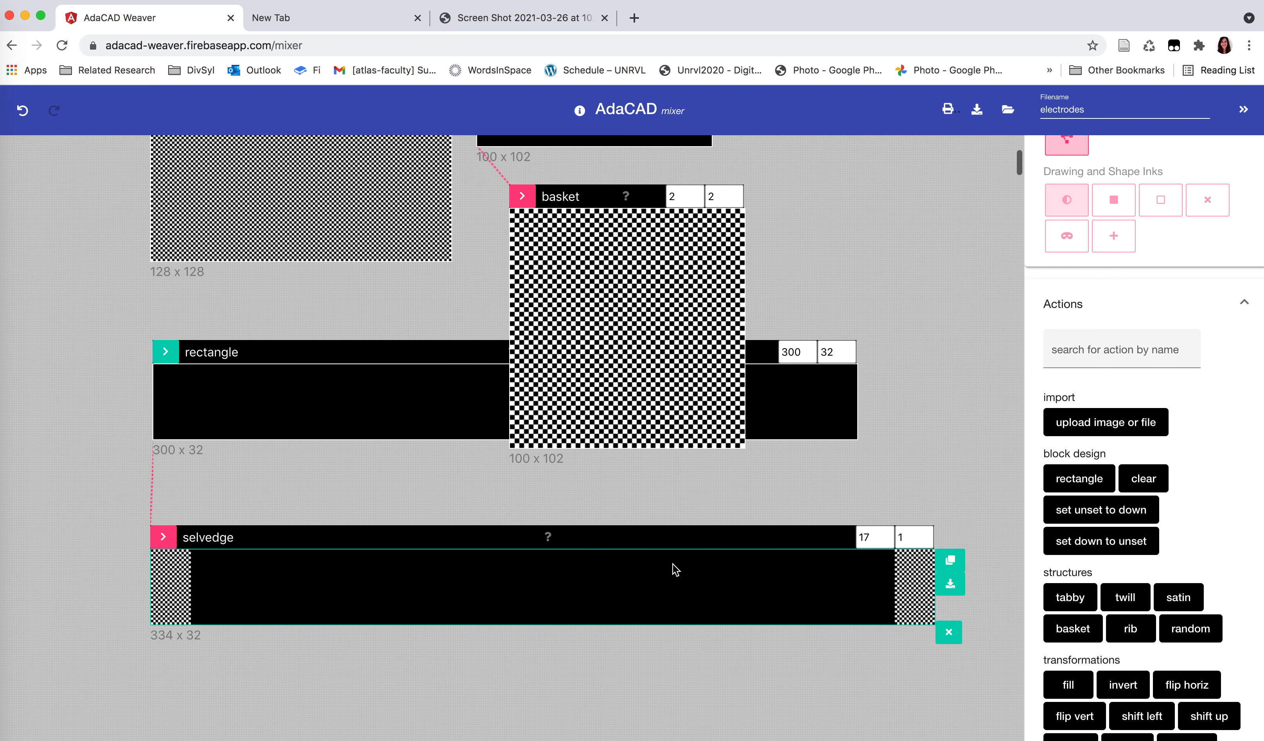
scroll(673, 566, "down", 3)
scroll(1143, 228, "up", 5)
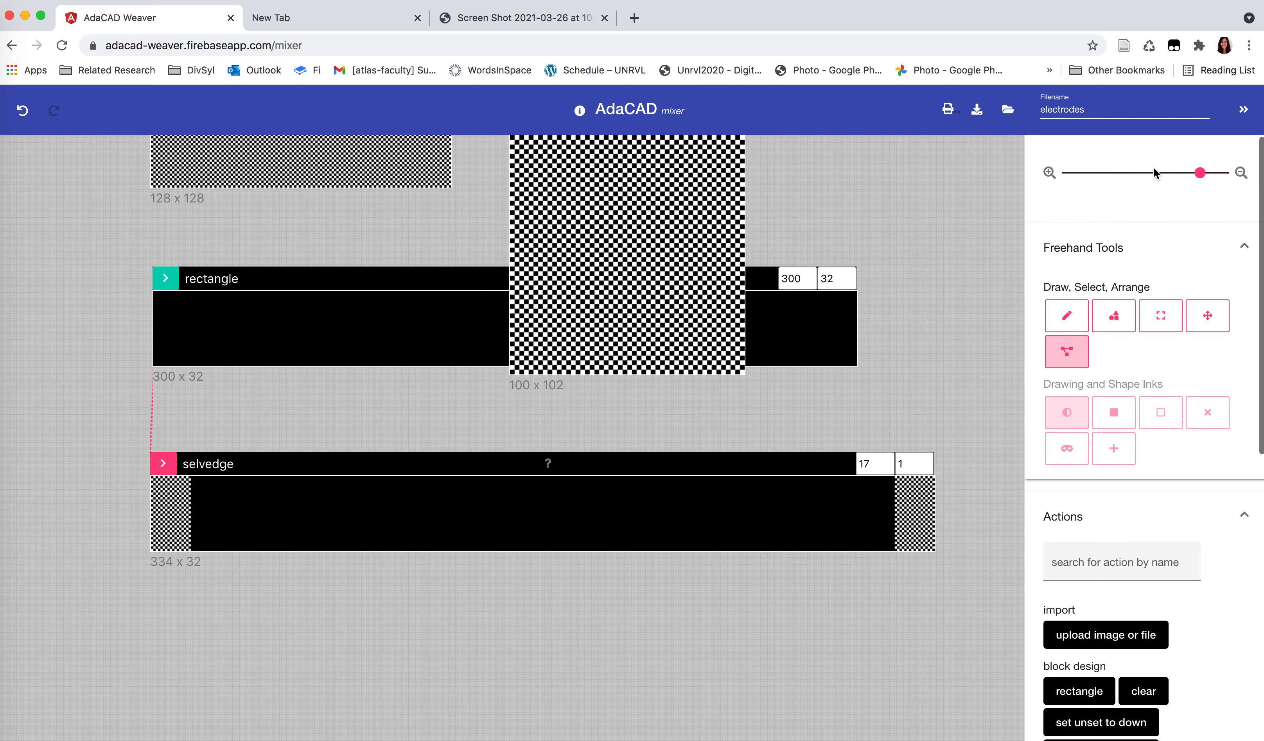
left_click(1223, 174)
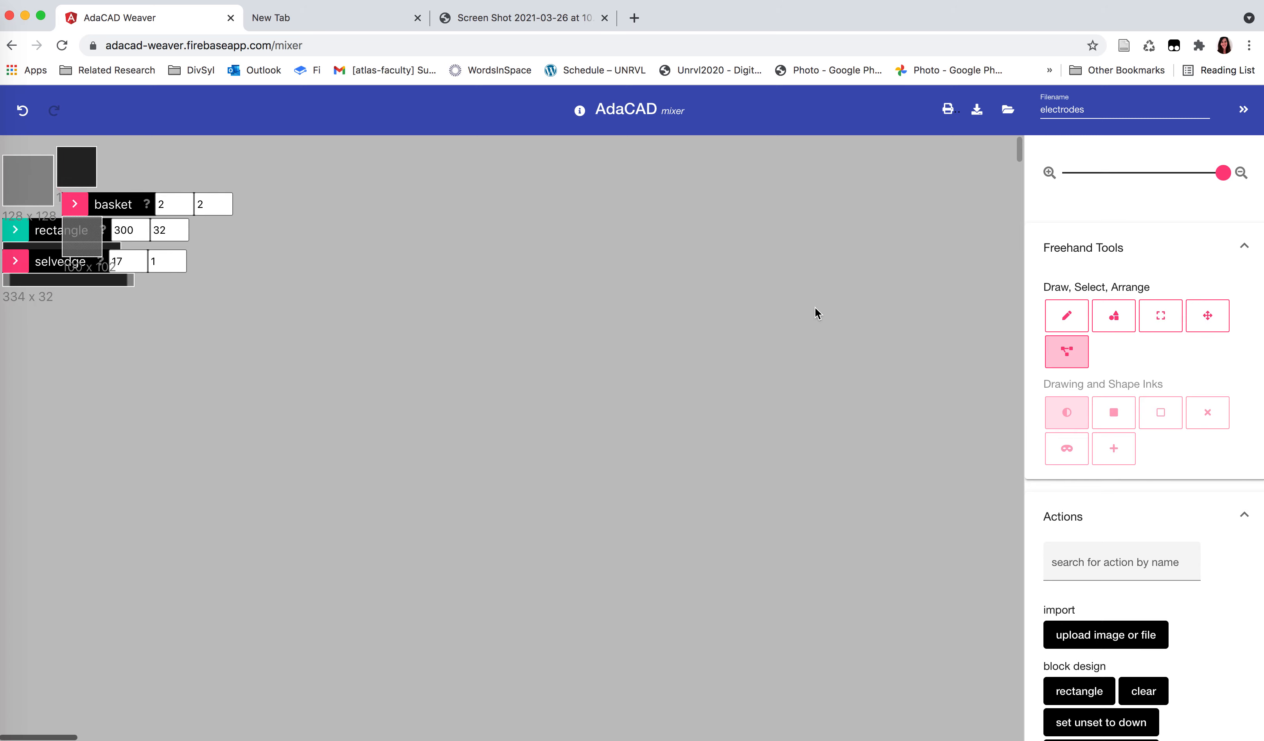
left_click_drag(1214, 172, 1208, 174)
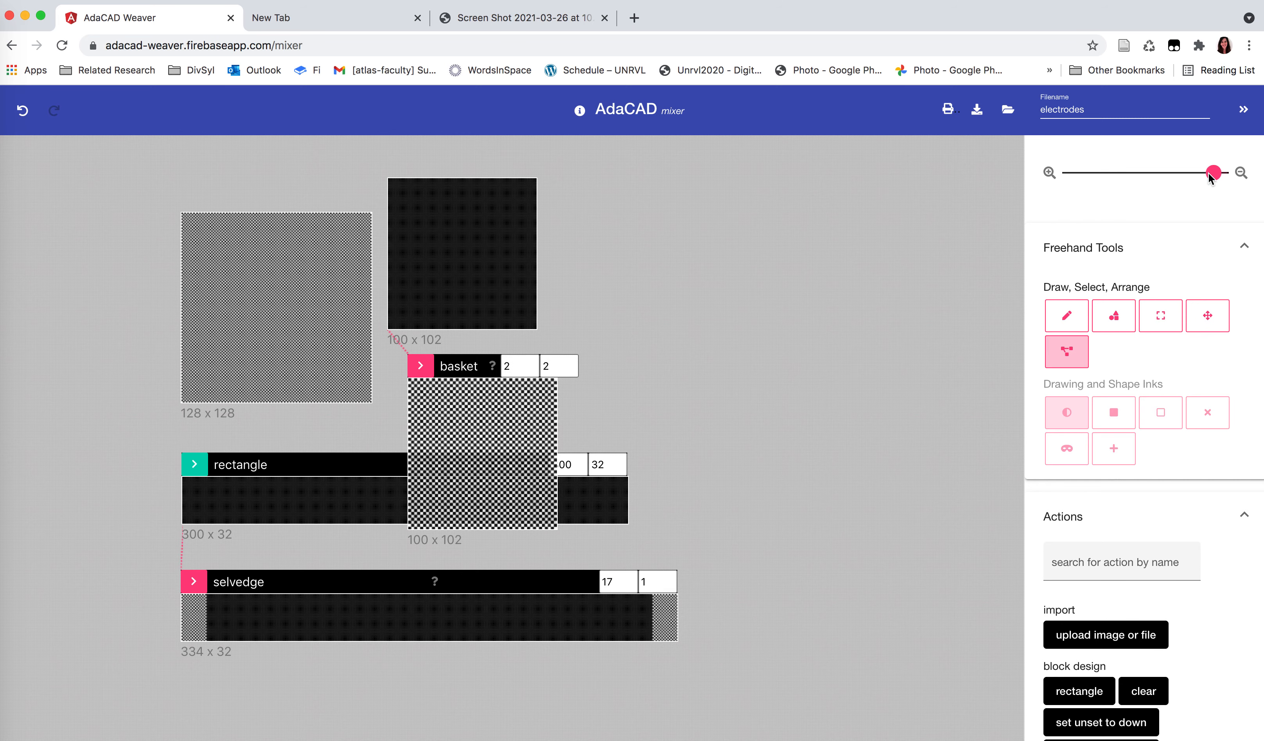
scroll(695, 537, "down", 3)
left_click_drag(423, 429, 224, 682)
left_click_drag(278, 315, 326, 554)
scroll(622, 507, "up", 3)
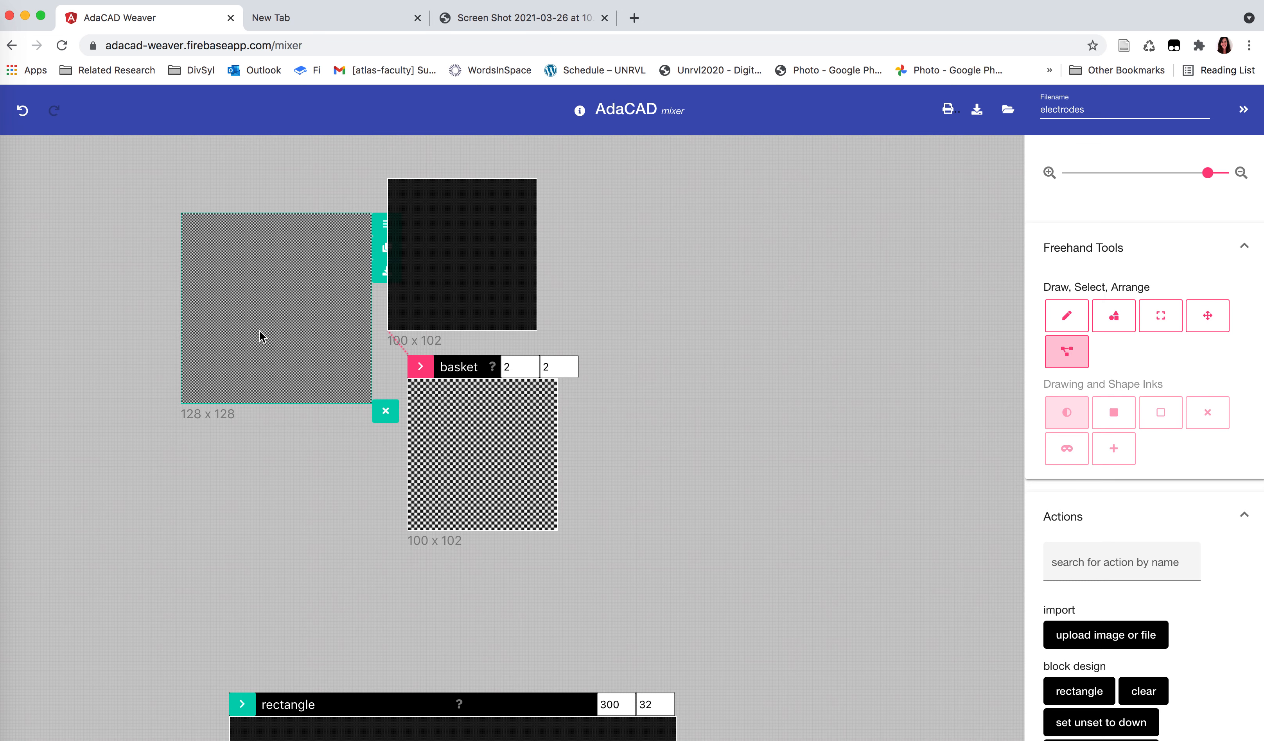
scroll(460, 522, "down", 3)
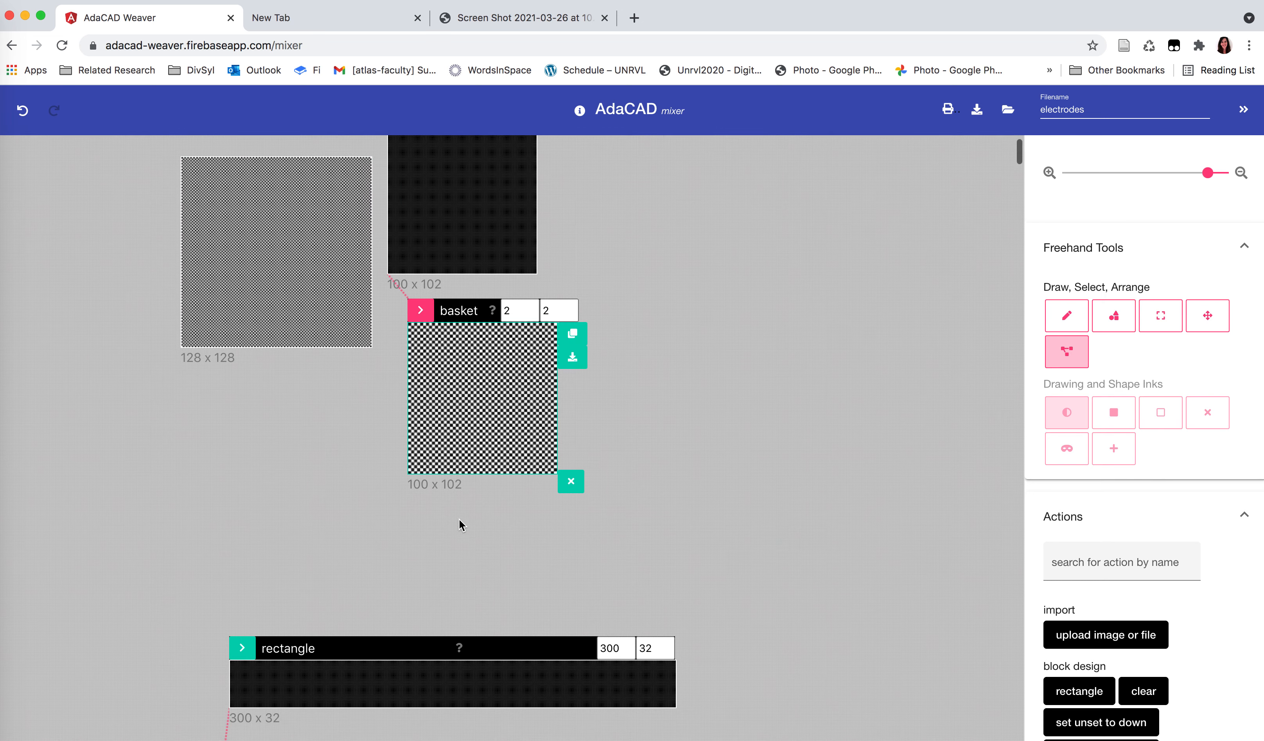
Add a set atop operation below the drafts and connect the tabby draft first, followed by the basket draft.
scroll(1162, 679, "down", 10)
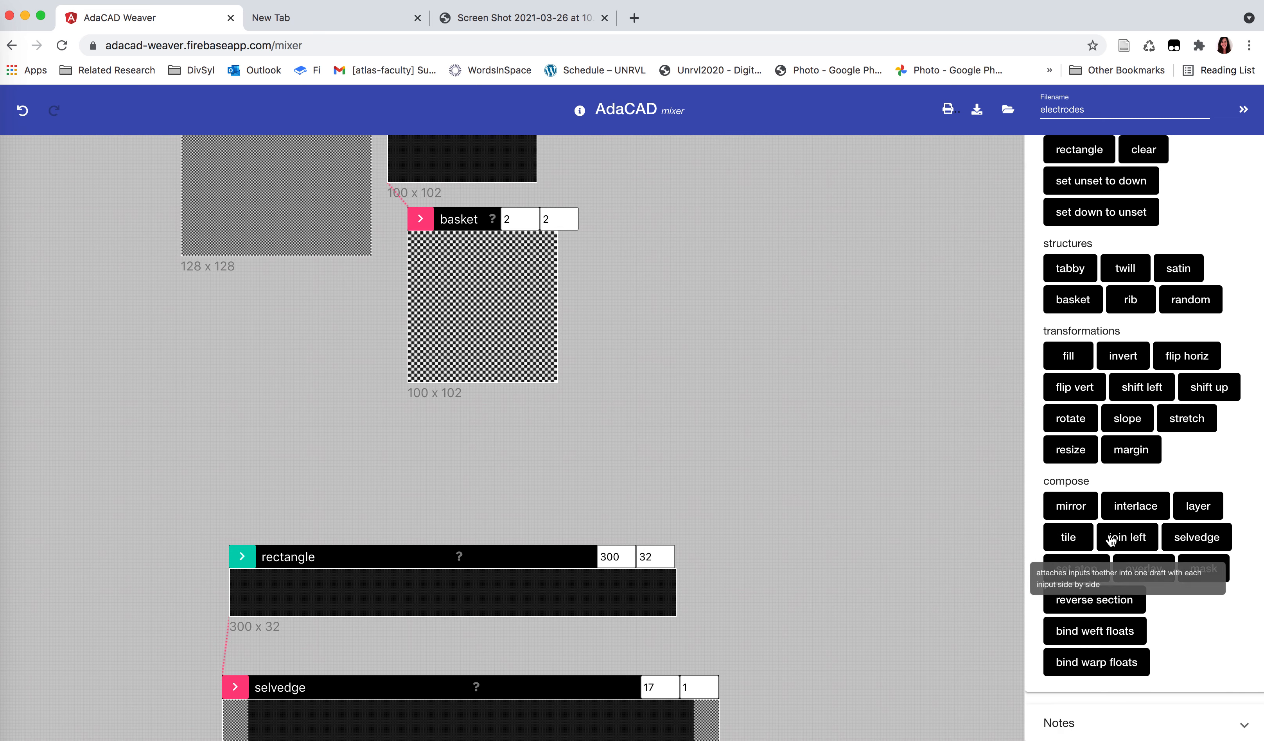
left_click(1070, 573)
mouse_move(492, 452)
left_mouse_down()
mouse_move(281, 437)
mouse_move(278, 455)
left_mouse_up()
left_click(307, 453)
left_click(194, 275)
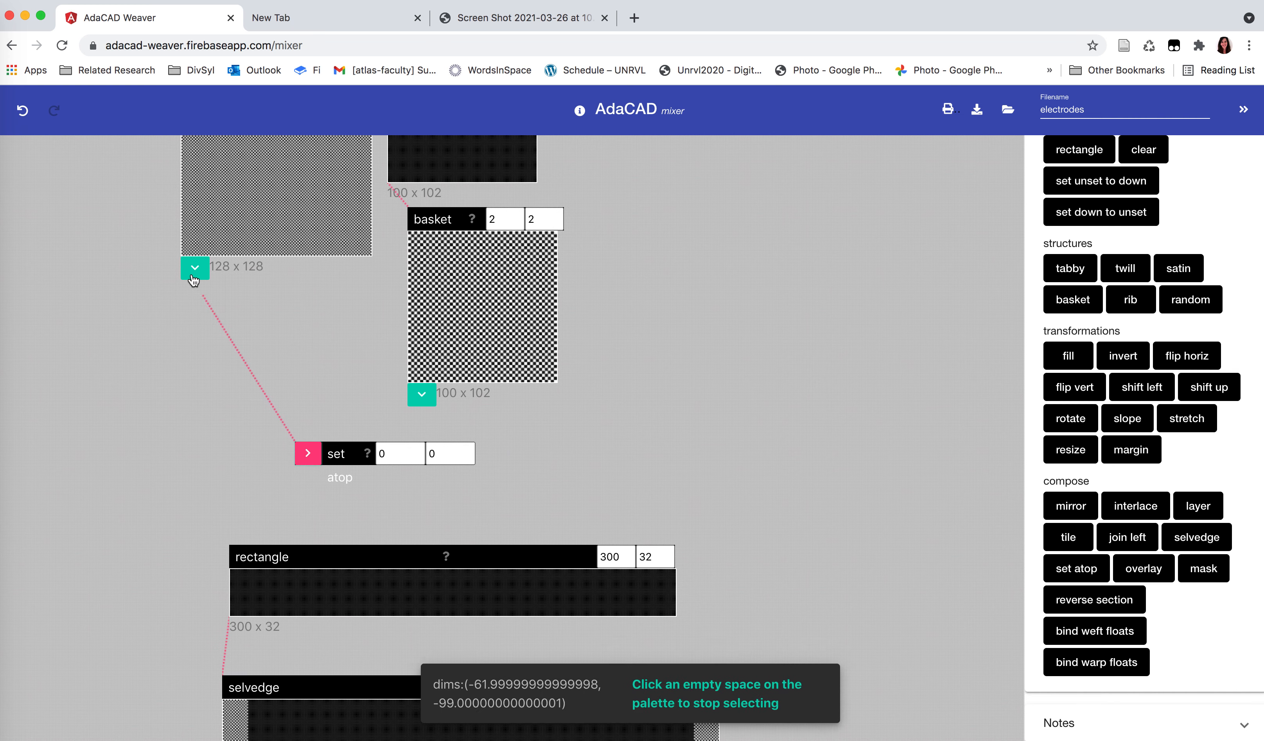
left_click(194, 275)
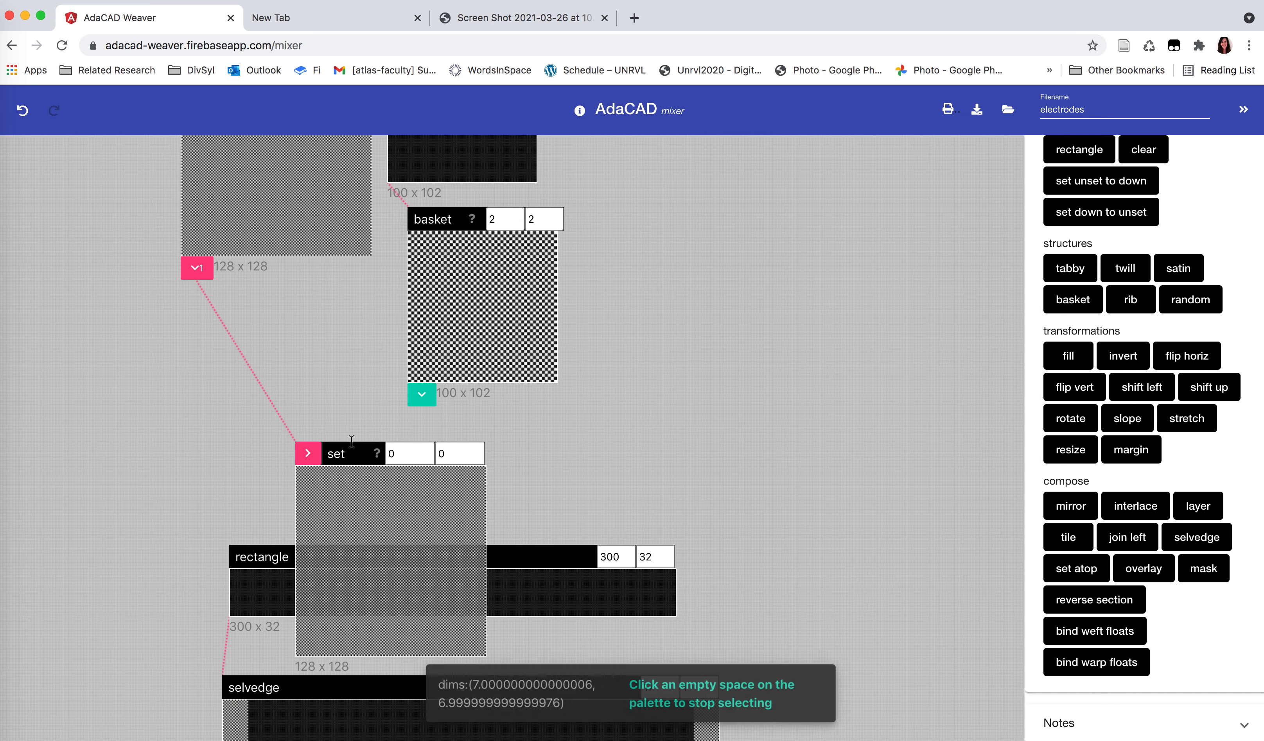
left_click(421, 394)
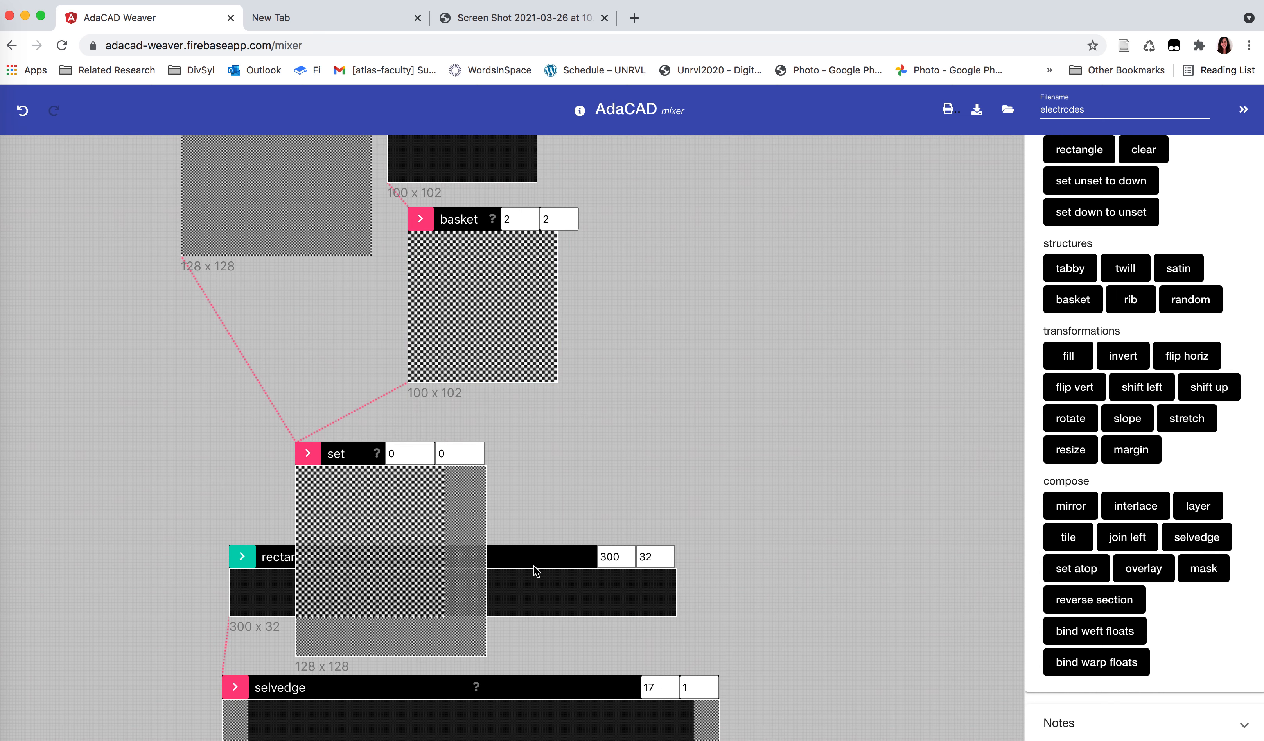
Move the selvedge and rectangle operations further down so they no longer overlap the set atop result.
scroll(719, 564, "down", 5)
left_click_drag(553, 458, 183, 675)
left_click_drag(521, 277, 162, 575)
scroll(584, 361, "up", 2)
scroll(585, 361, "up", 1)
Set the set atop operation's left offset to 14.
left_click(406, 335)
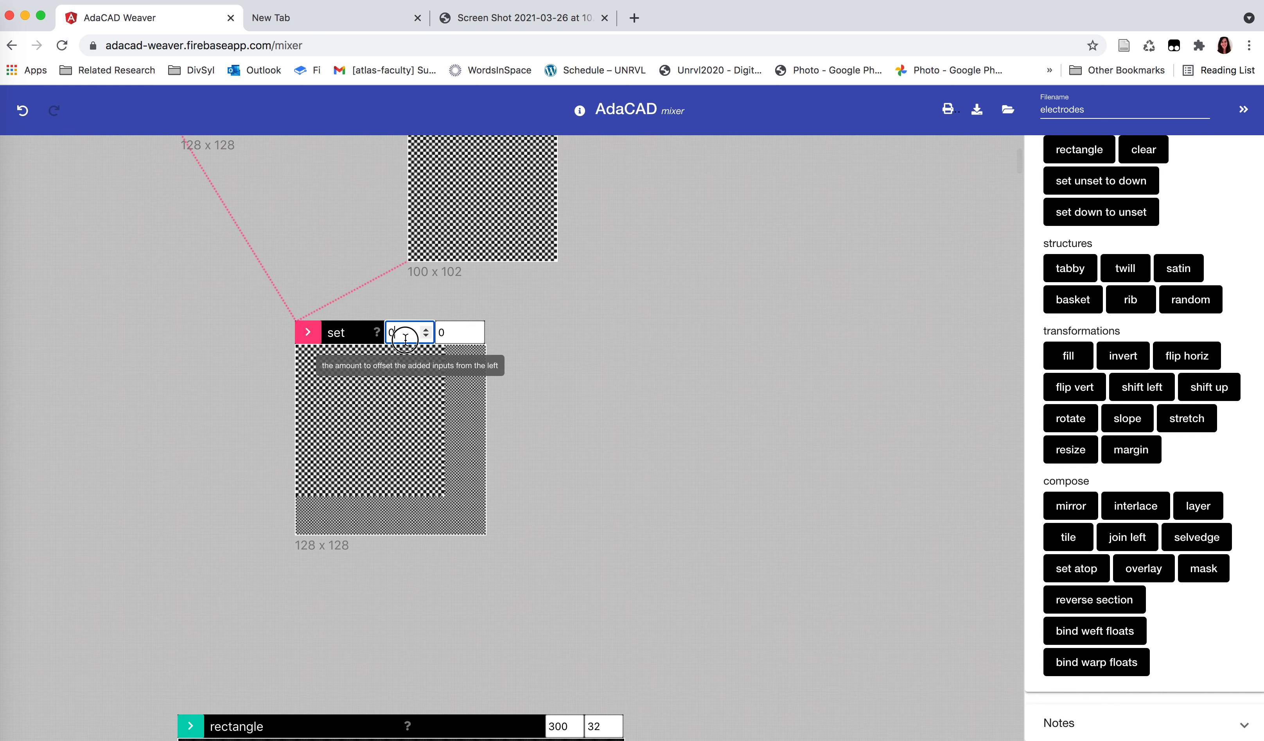
key("BackSpace")
type("1")
key("Up")
key("Up")
key("Up")
key("Up")
key("Up")
key("Up")
key("Up")
key("Up")
key("Up")
key("Up")
key("Up")
key("Up")
key("Up")
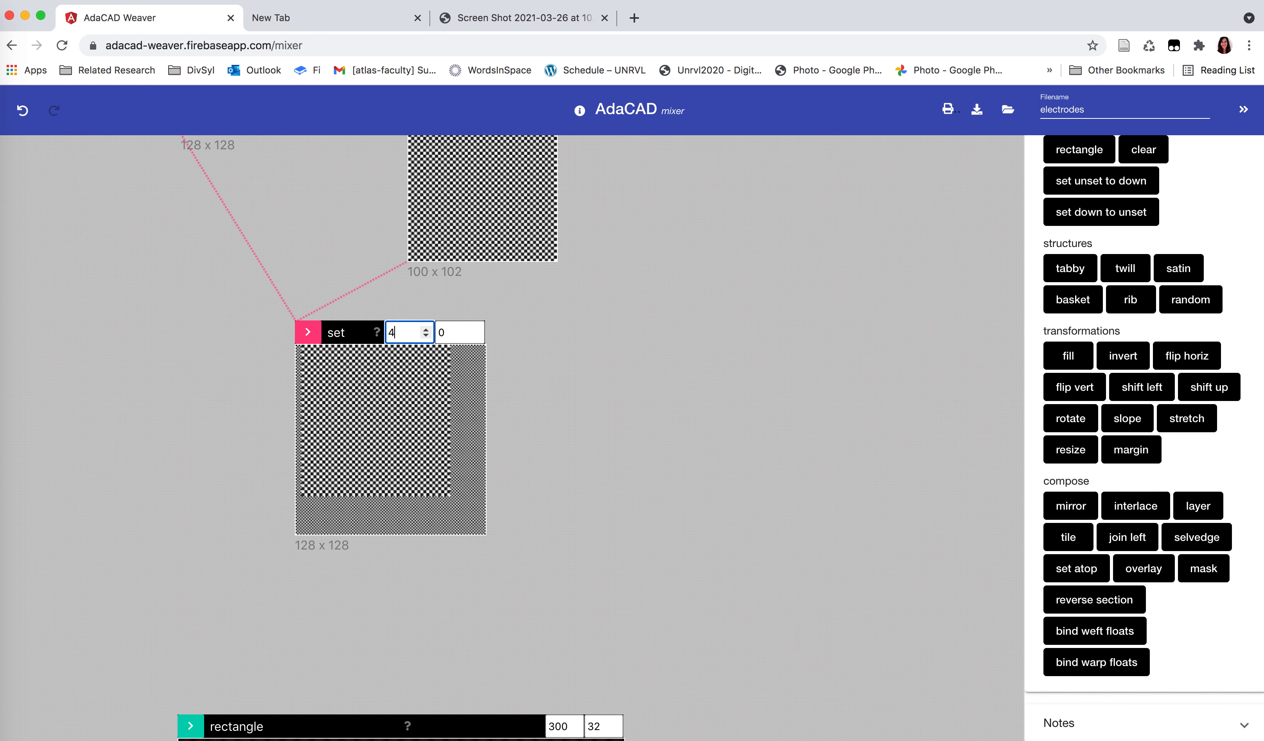
Set the set atop operation's vertical offset to 12.
left_click(441, 332)
key("BackSpace")
type("11")
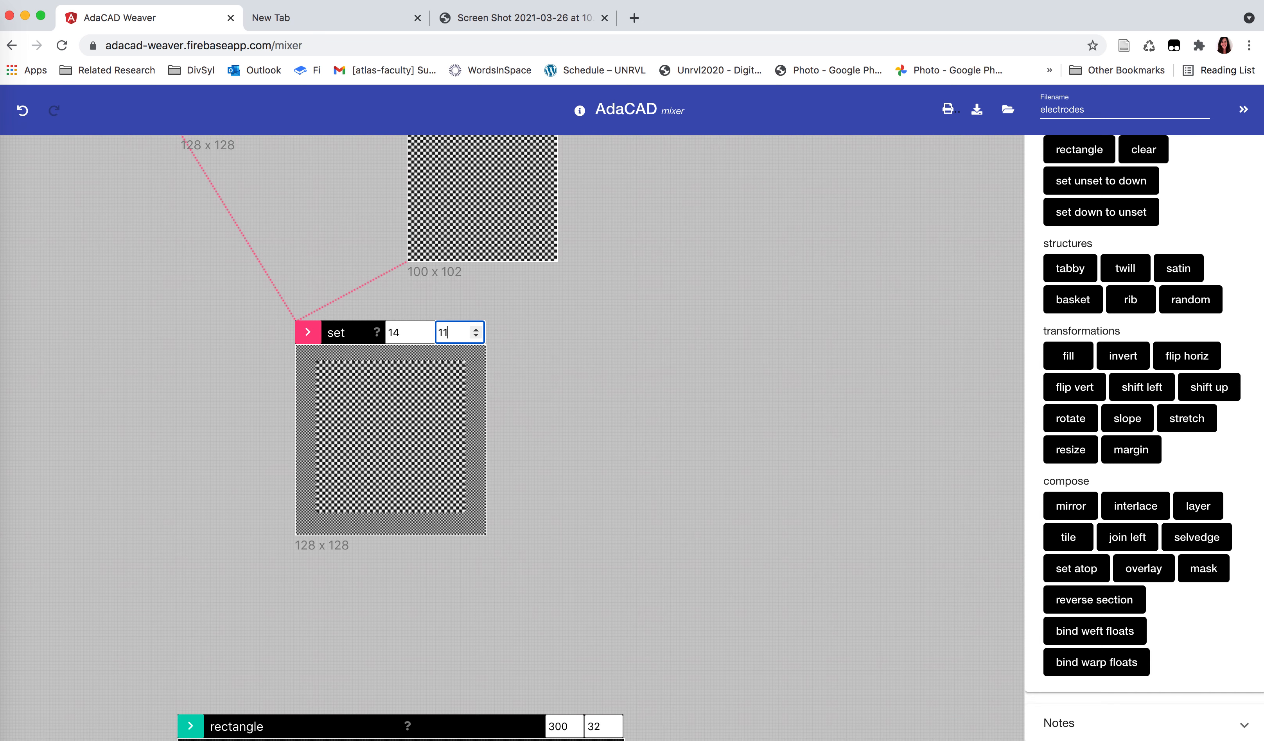
key("Up")
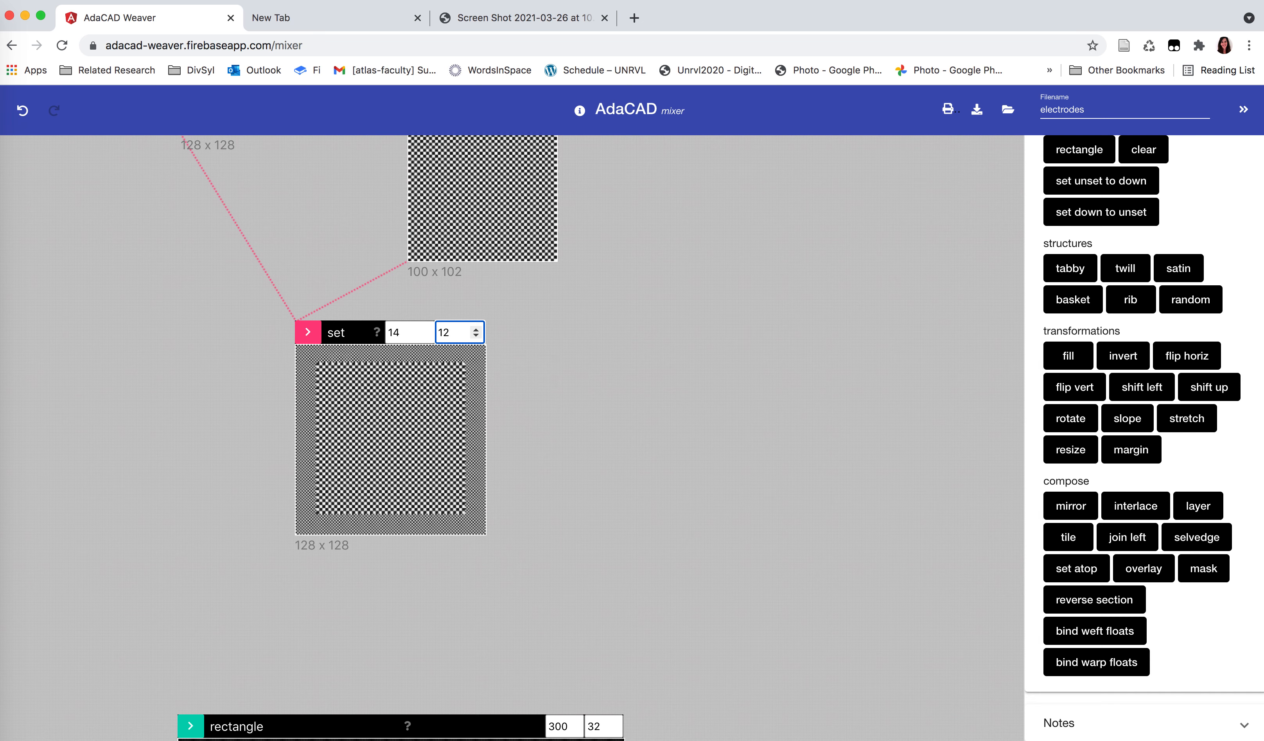
scroll(725, 403, "up", 2)
scroll(725, 404, "down", 3)
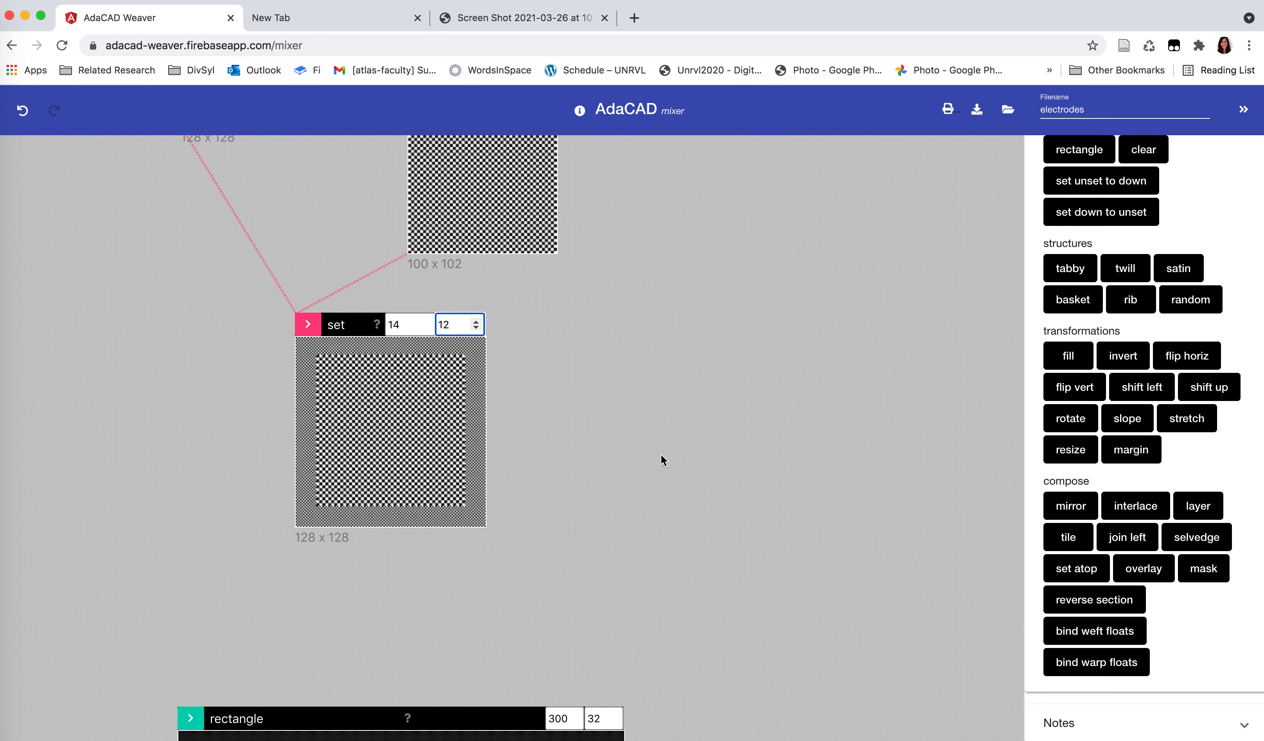
scroll(663, 402, "up", 3)
scroll(663, 401, "down", 2)
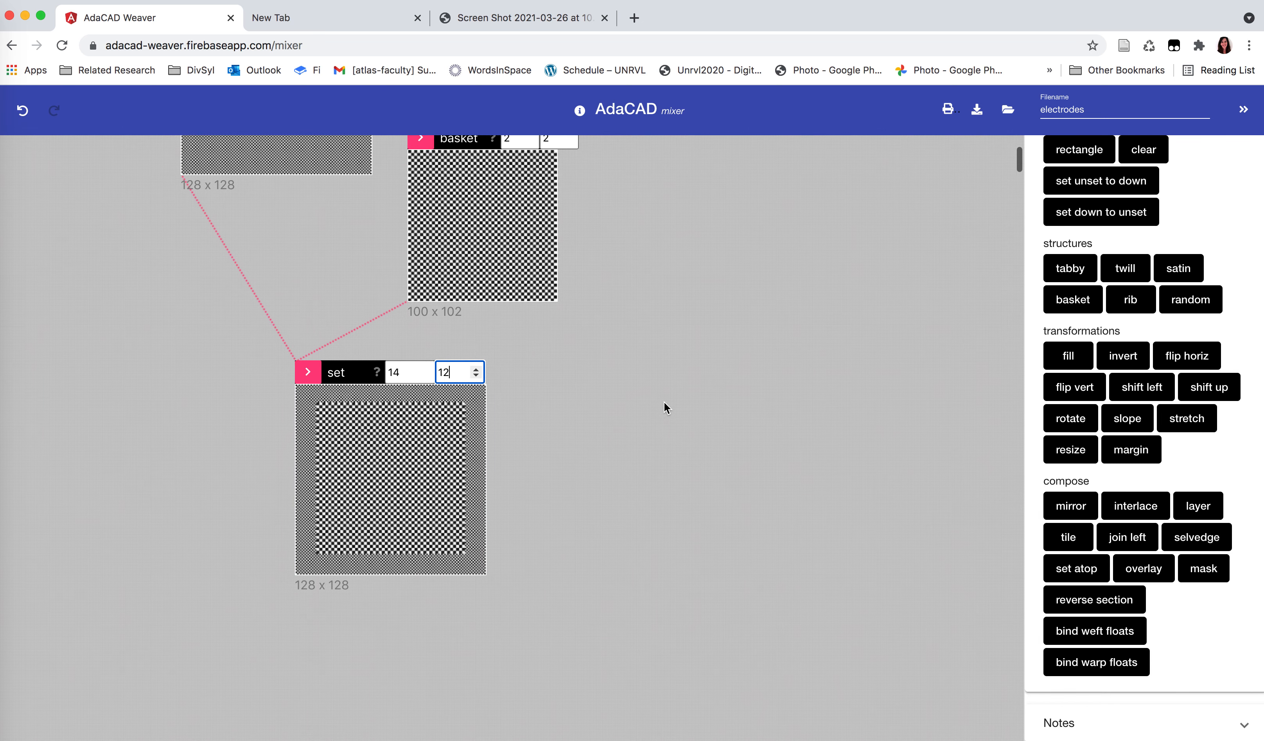
scroll(664, 406, "down", 1)
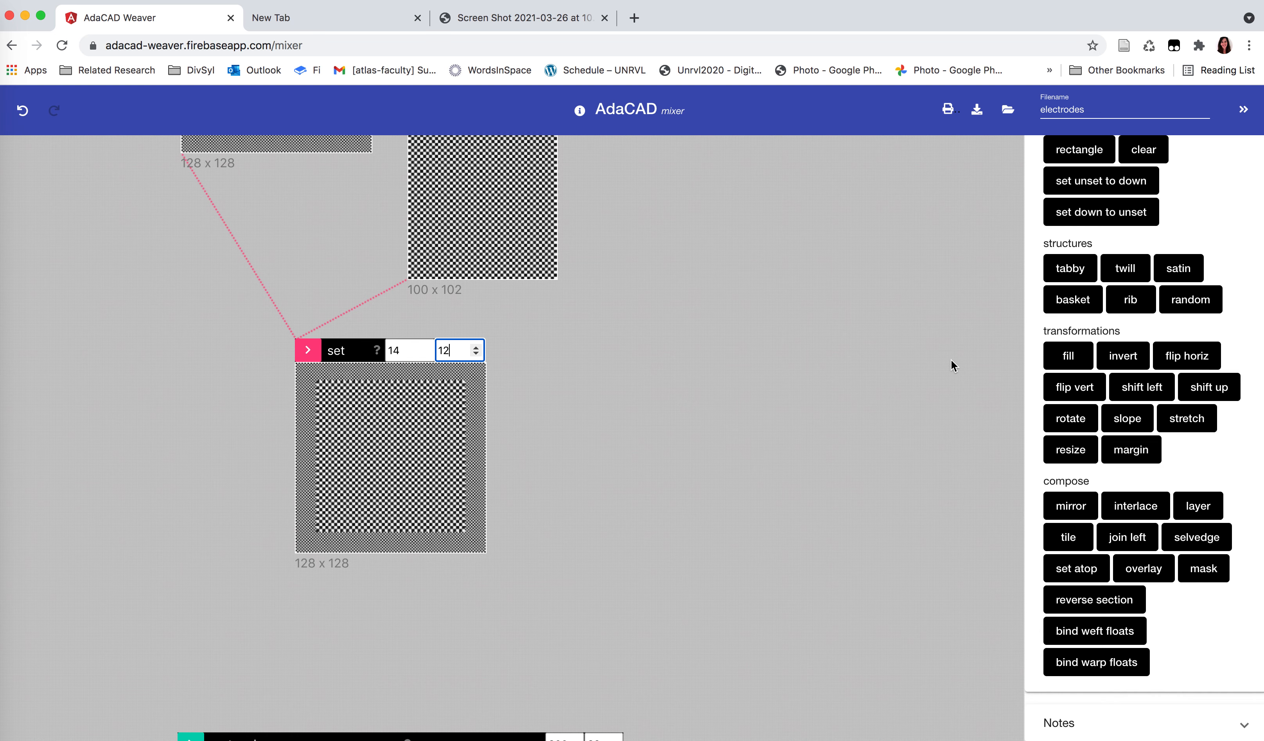
Add a 100 x 100 rectangle operation and place it beside the set atop result.
scroll(1129, 337, "up", 3)
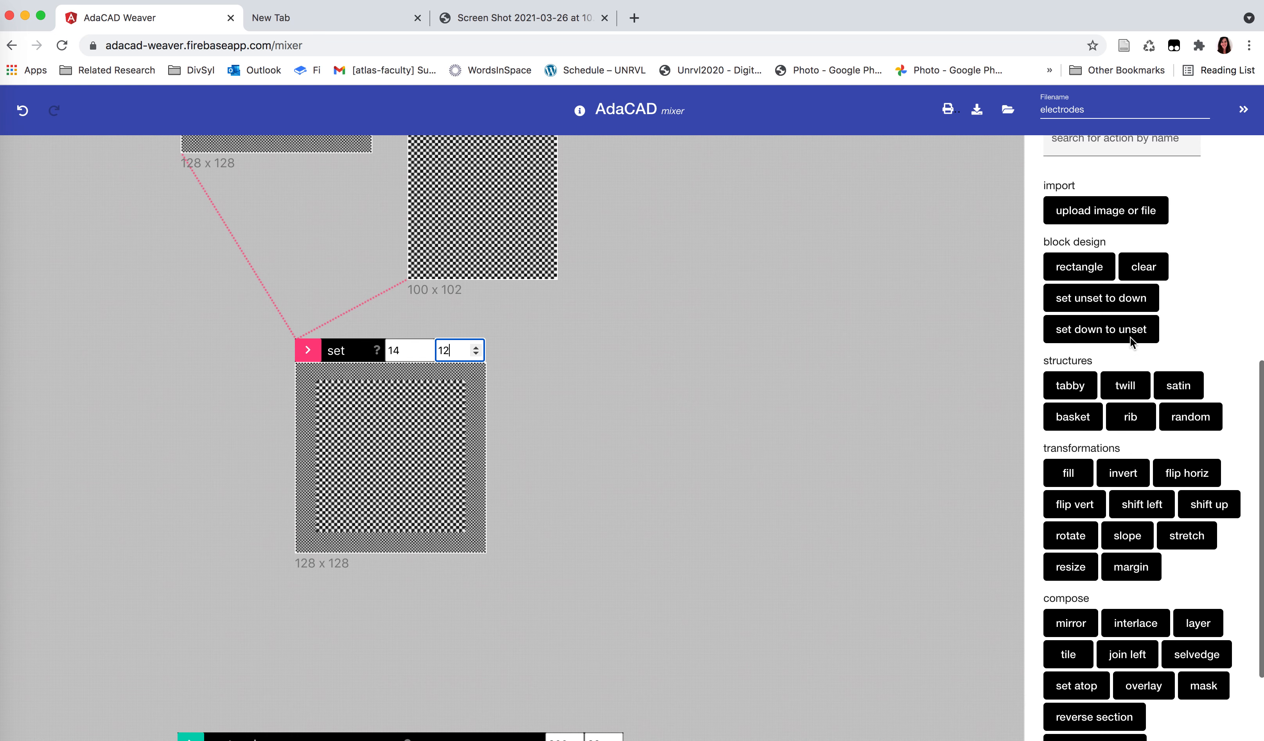
left_click(1078, 267)
left_click(637, 450)
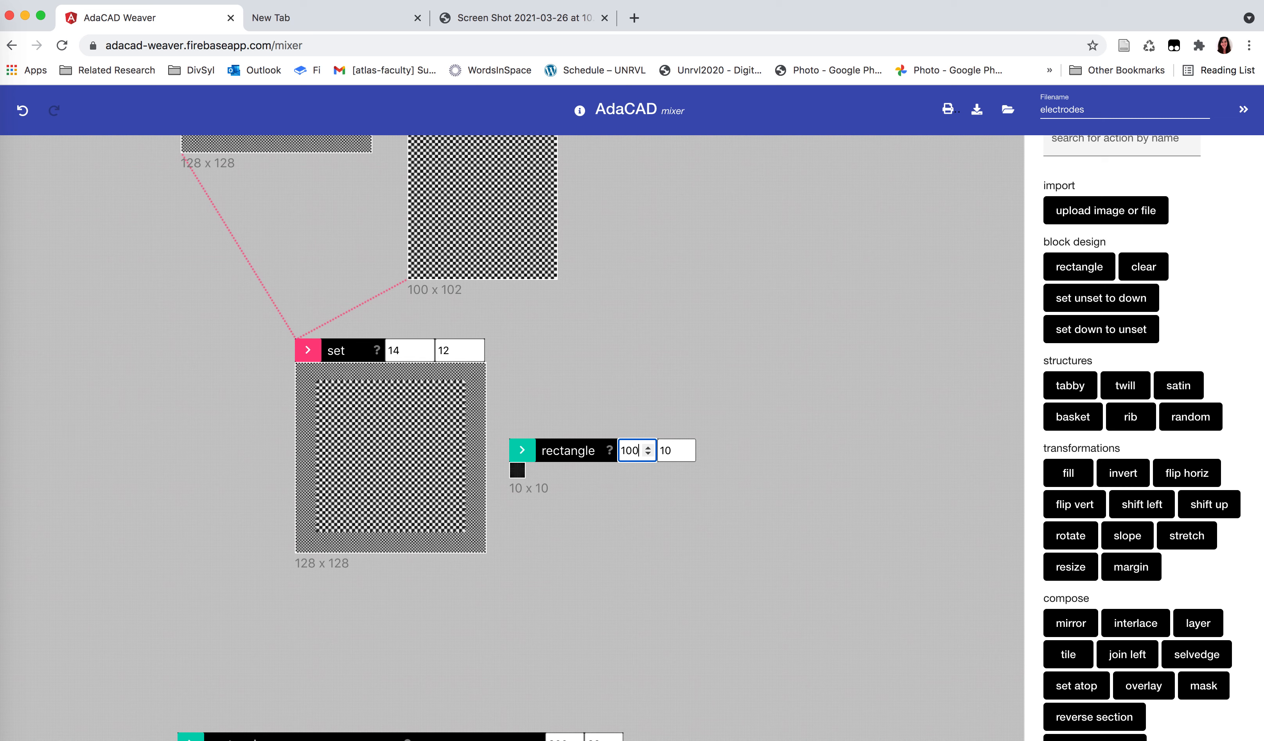
key("Tab")
type("0")
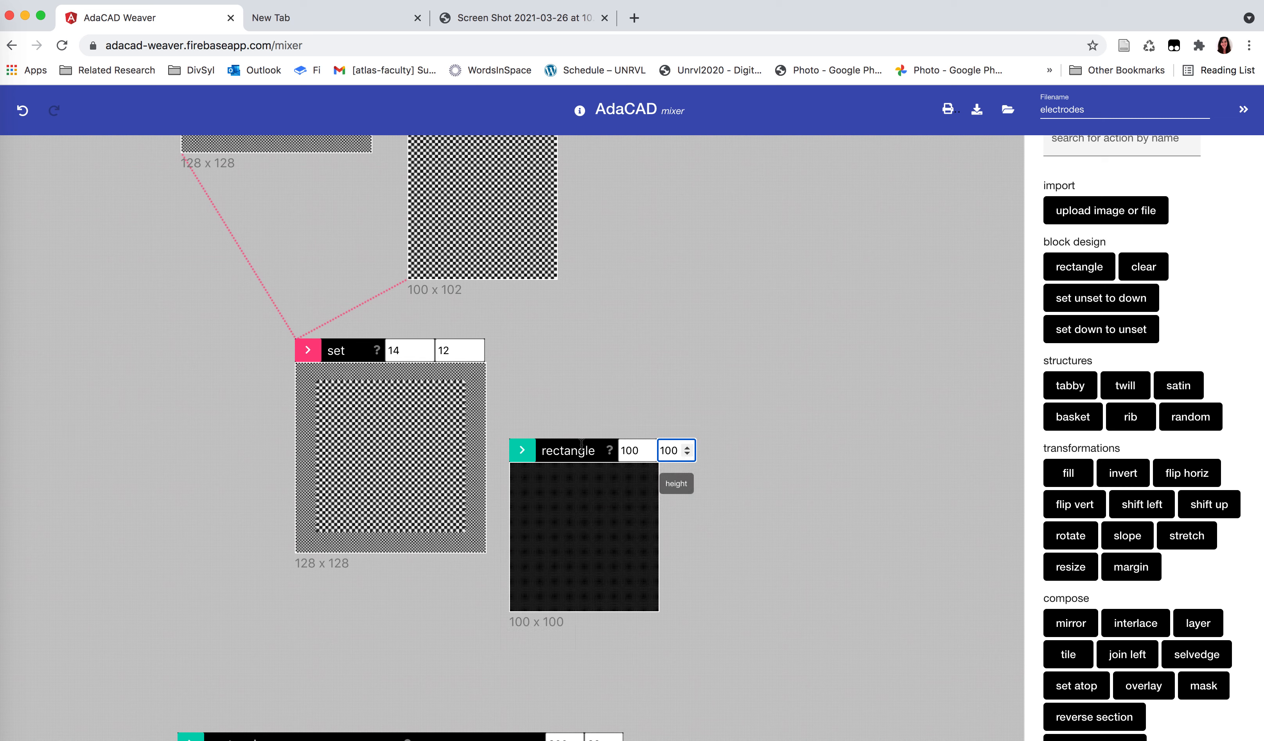
left_click_drag(521, 450, 621, 367)
Set the new rectangle's width and height to 80 and reposition it beside the set atop result.
left_click(737, 379)
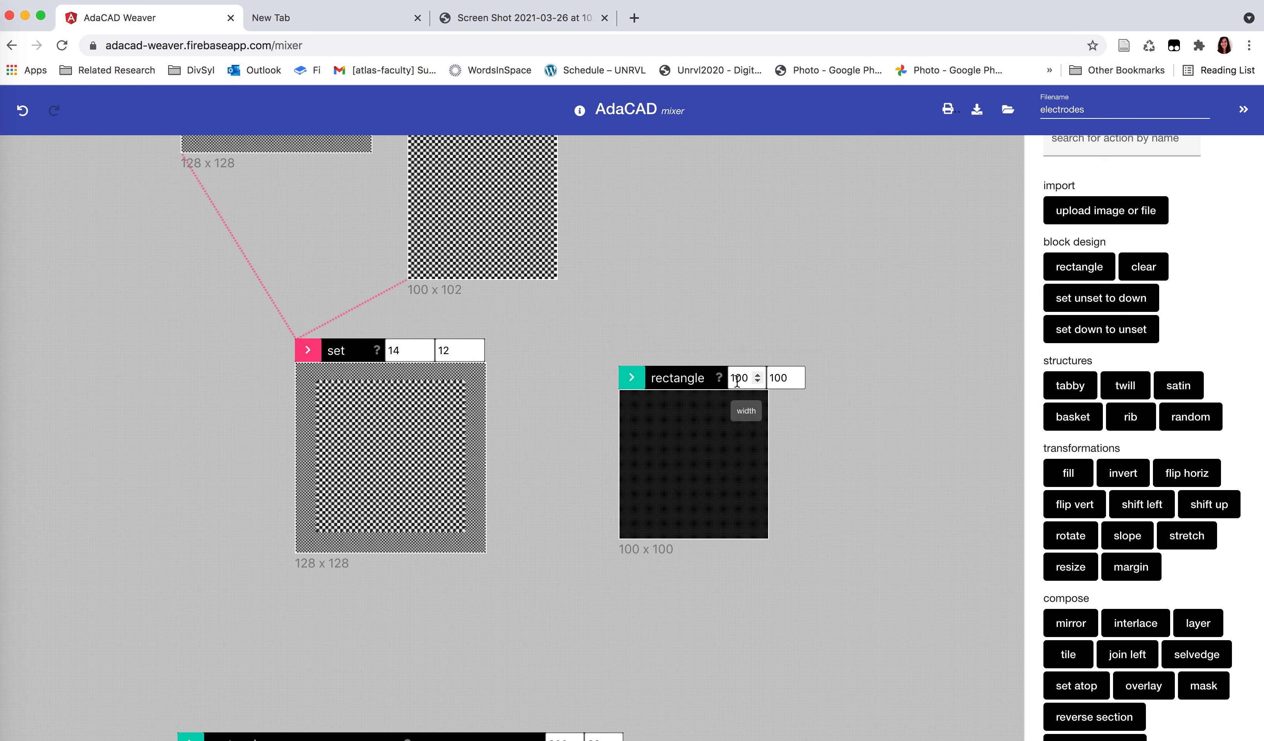
key("Tab")
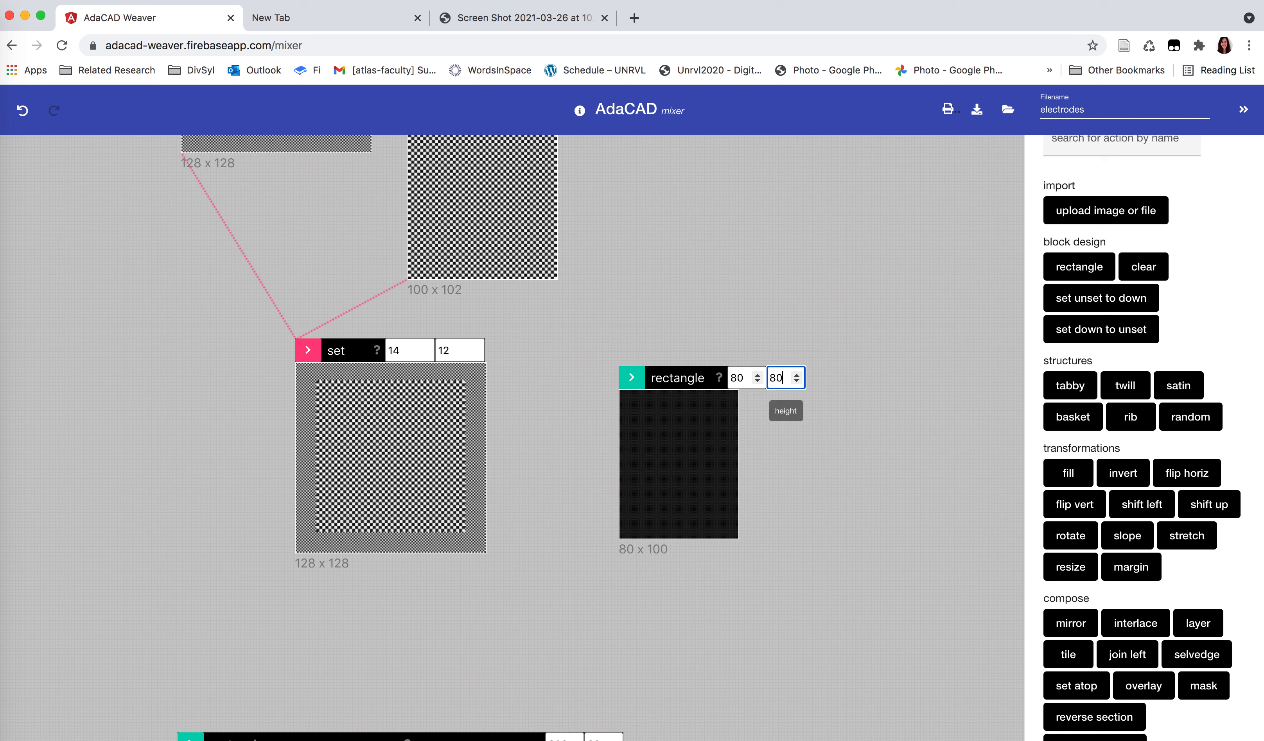
type("80")
left_click_drag(631, 377, 538, 346)
mouse_move(565, 389)
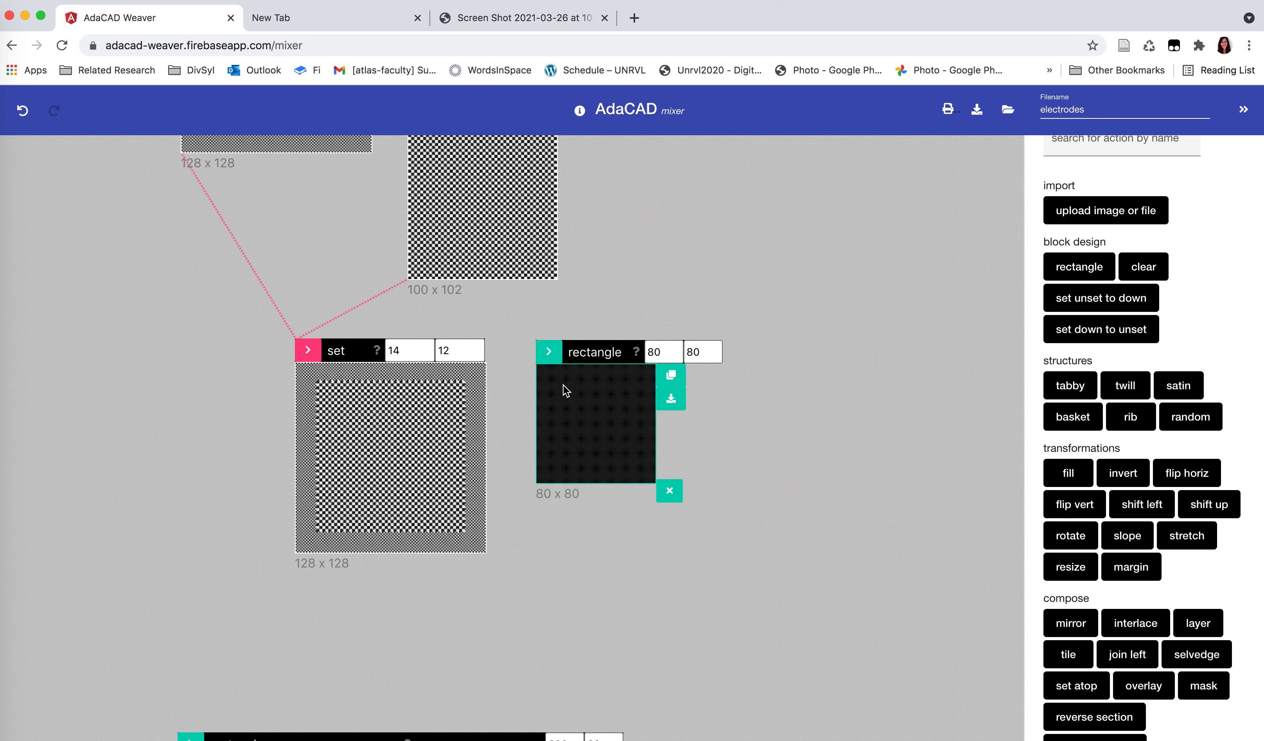
left_click_drag(542, 361, 627, 380)
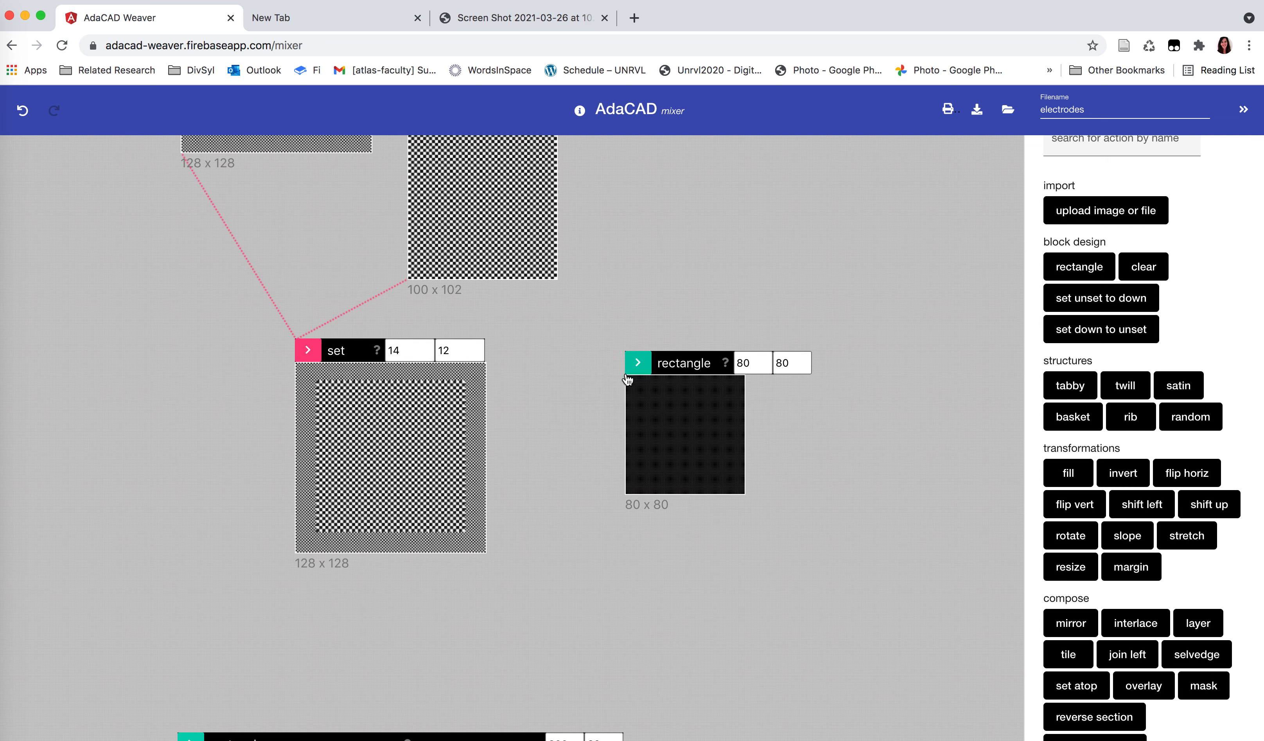
Add a twill operation above the 80 x 80 rectangle, connected as its input, and set the twill to 1 and 15.
scroll(1160, 432, "up", 2)
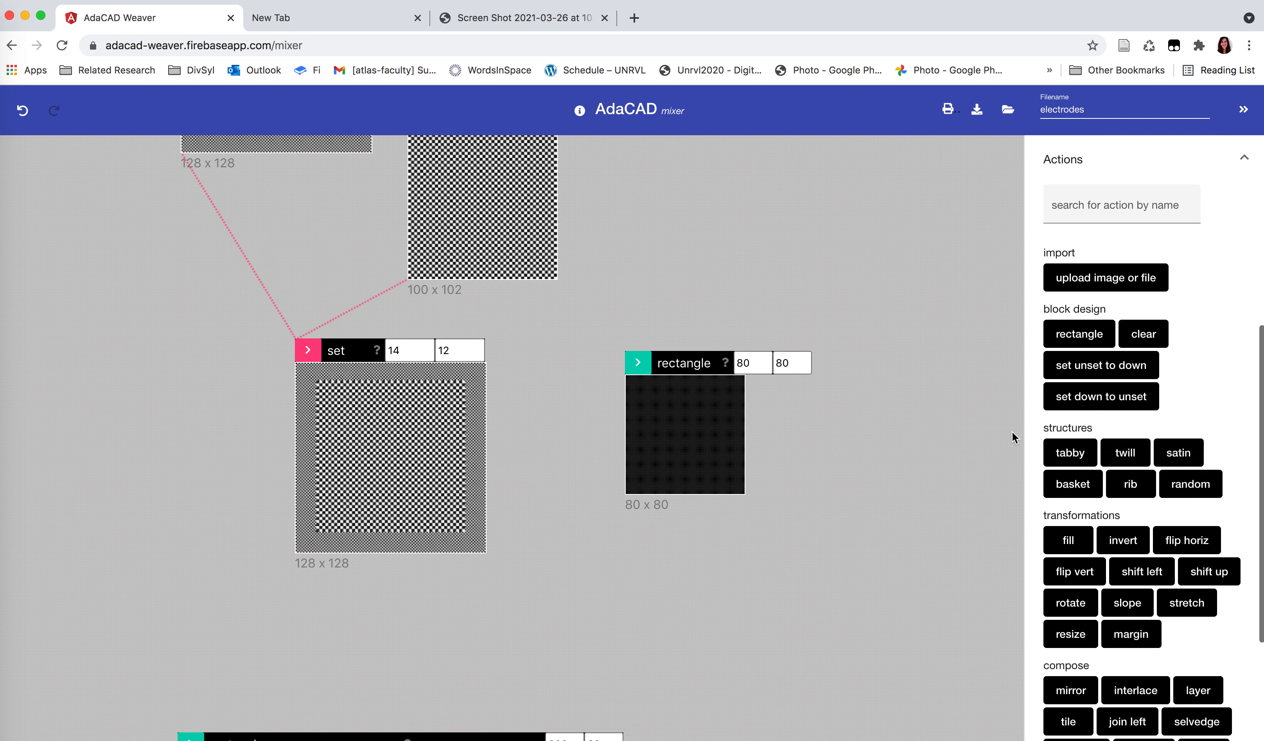
left_click(1126, 451)
left_click(544, 460)
left_click_drag(544, 457, 673, 261)
left_click(638, 364)
left_click(674, 304)
left_click(798, 280)
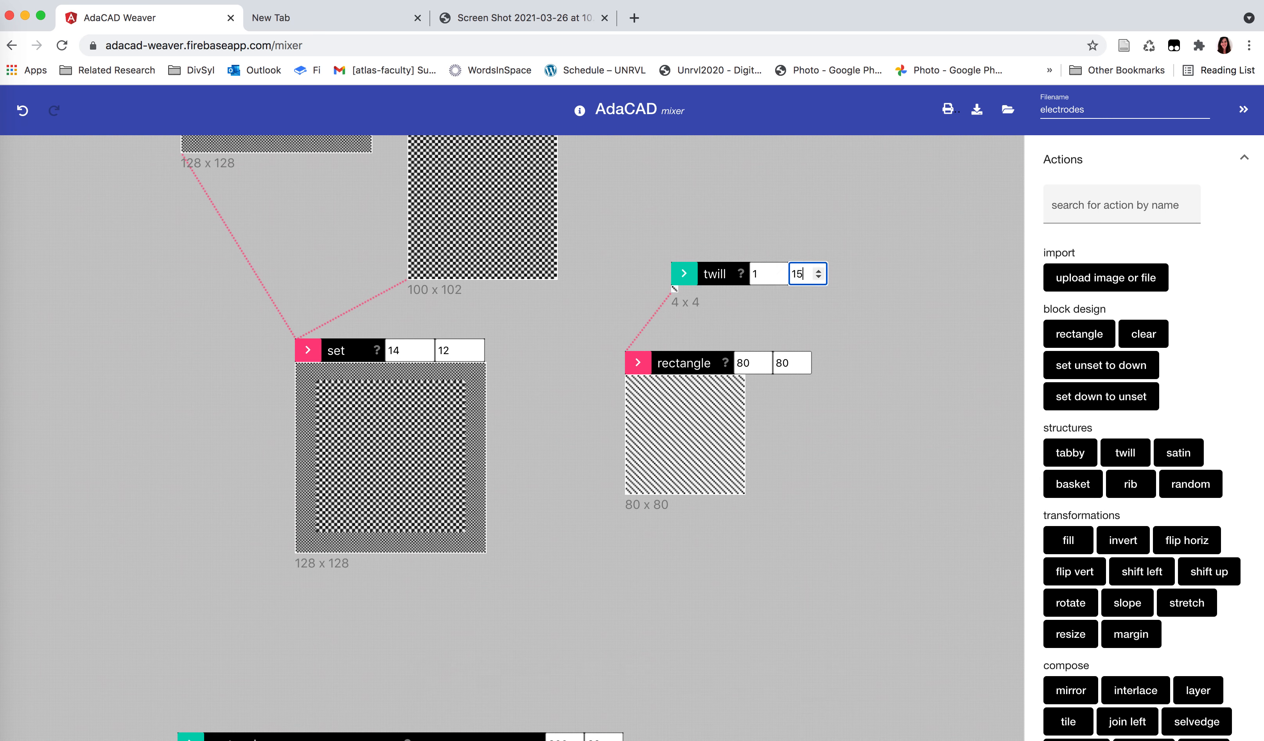
Disconnect the twill from the 80 x 80 rectangle and move the two operations further apart.
left_click_drag(711, 266, 668, 180)
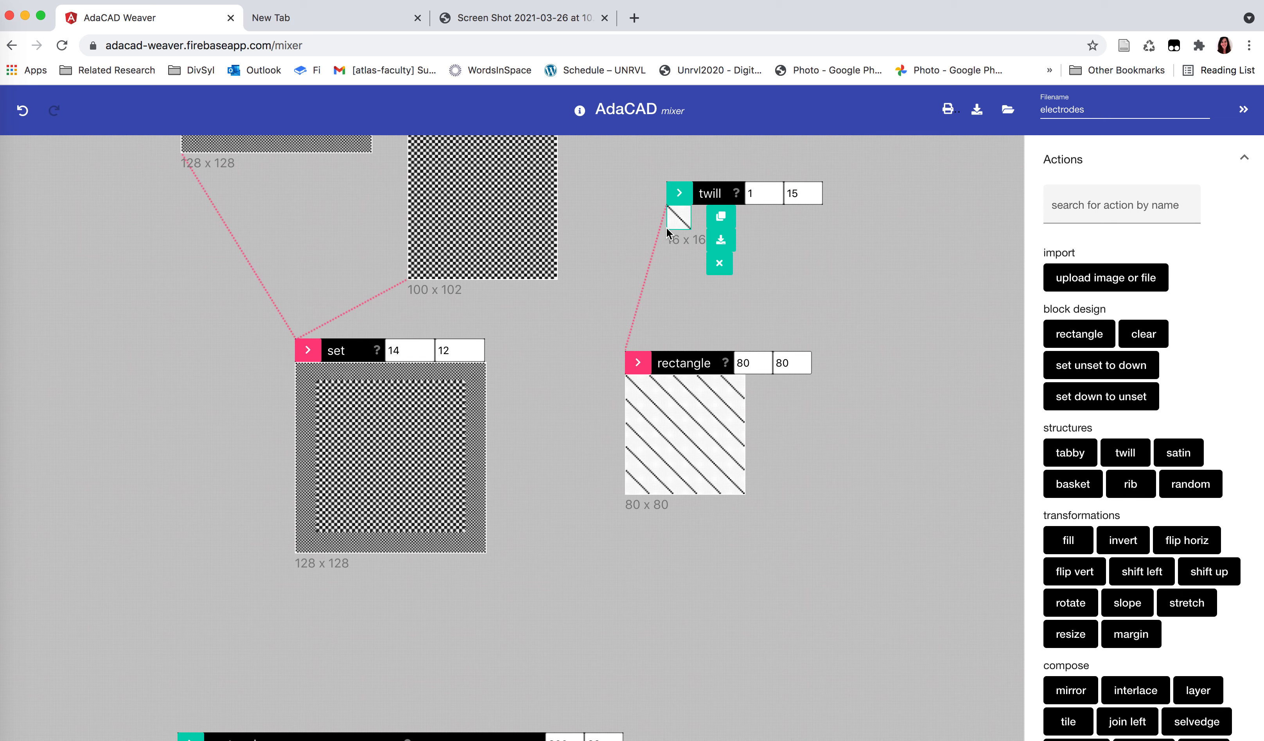
left_click(691, 216)
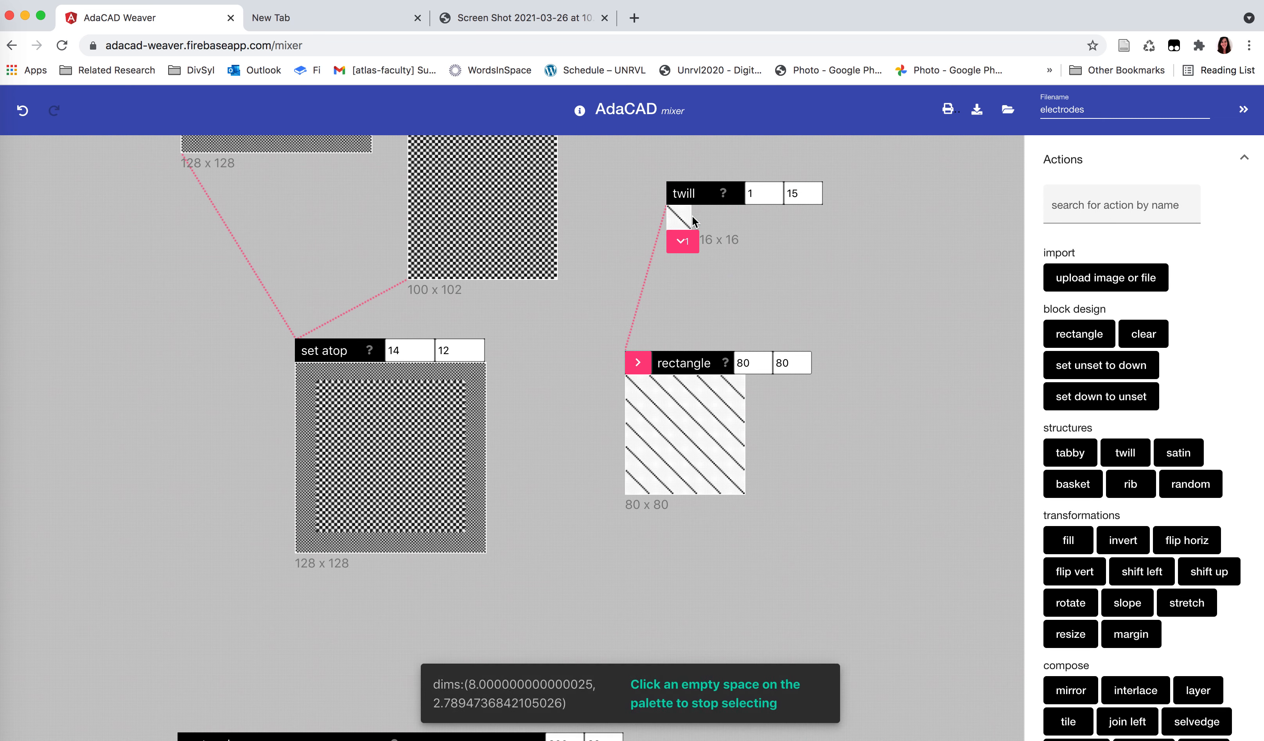
left_click(679, 243)
left_click_drag(678, 357, 633, 430)
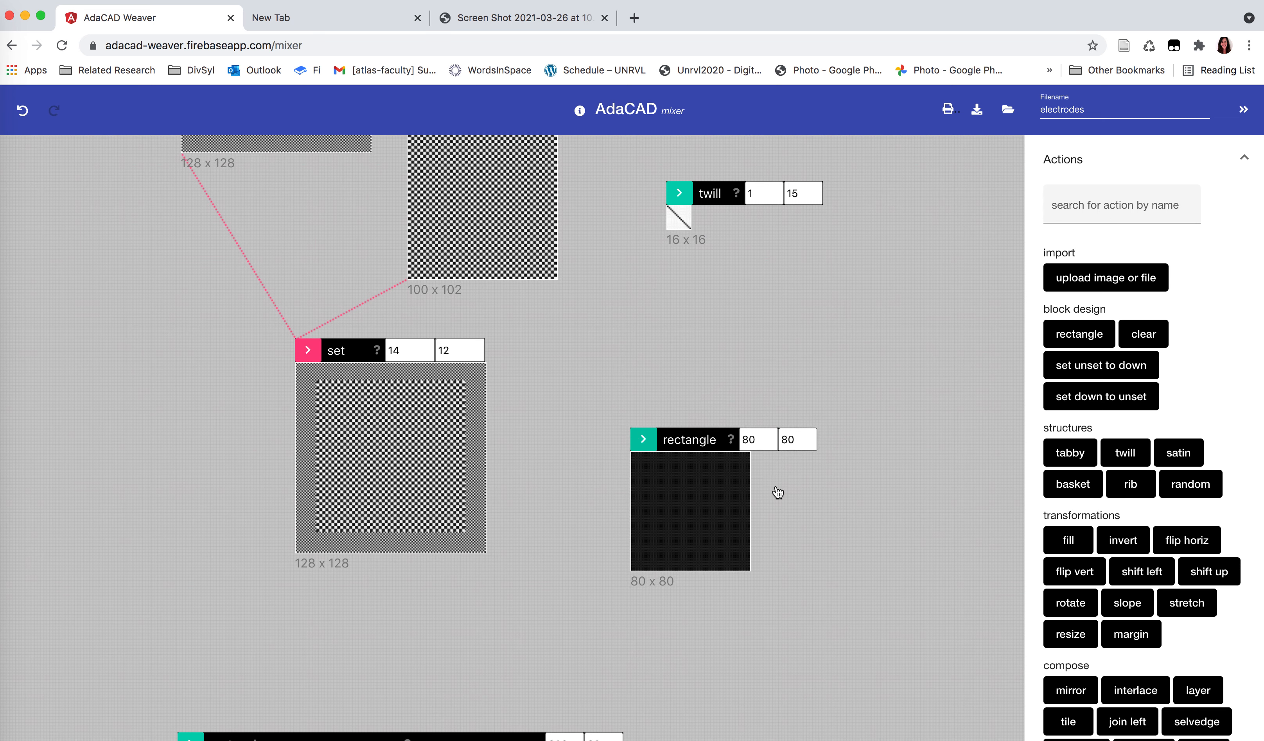
Add a stretch operation between the twill and the rectangle and connect the twill draft as its input.
scroll(1069, 634, "down", 4)
scroll(1131, 457, "up", 1)
left_click(1186, 460)
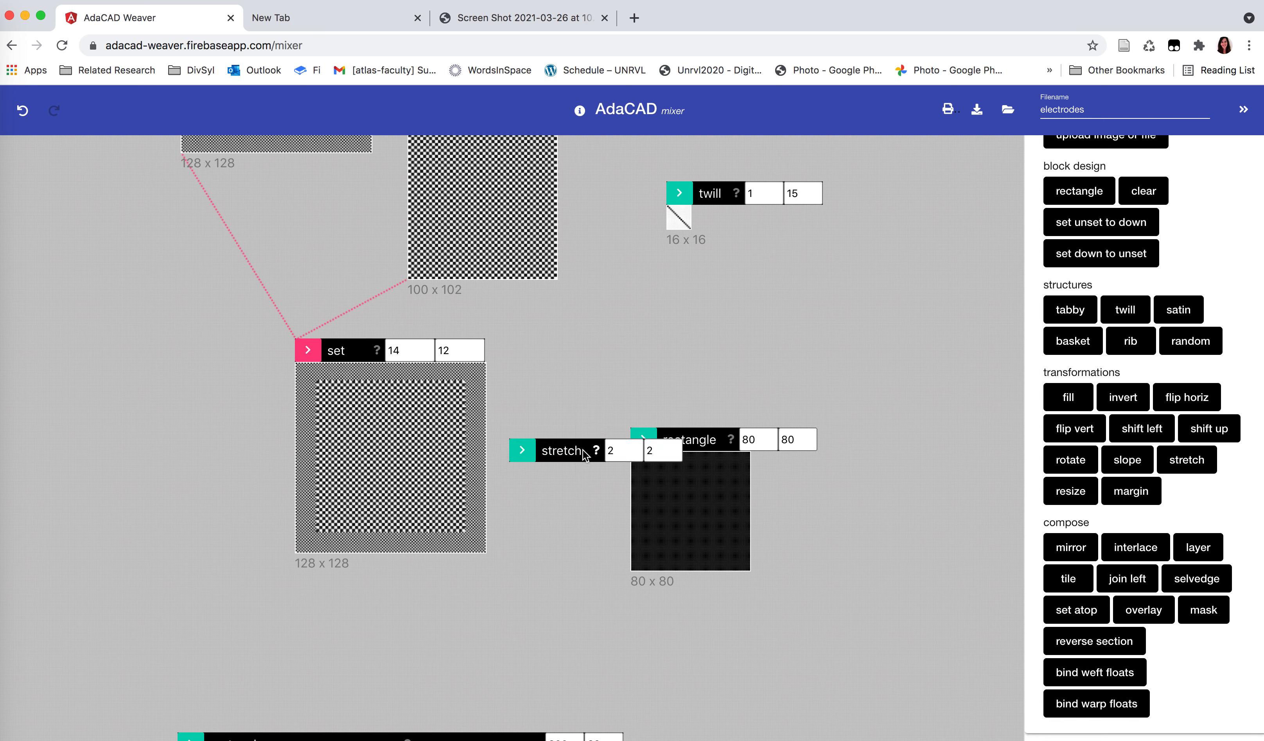
left_click_drag(522, 449, 676, 312)
left_click(676, 312)
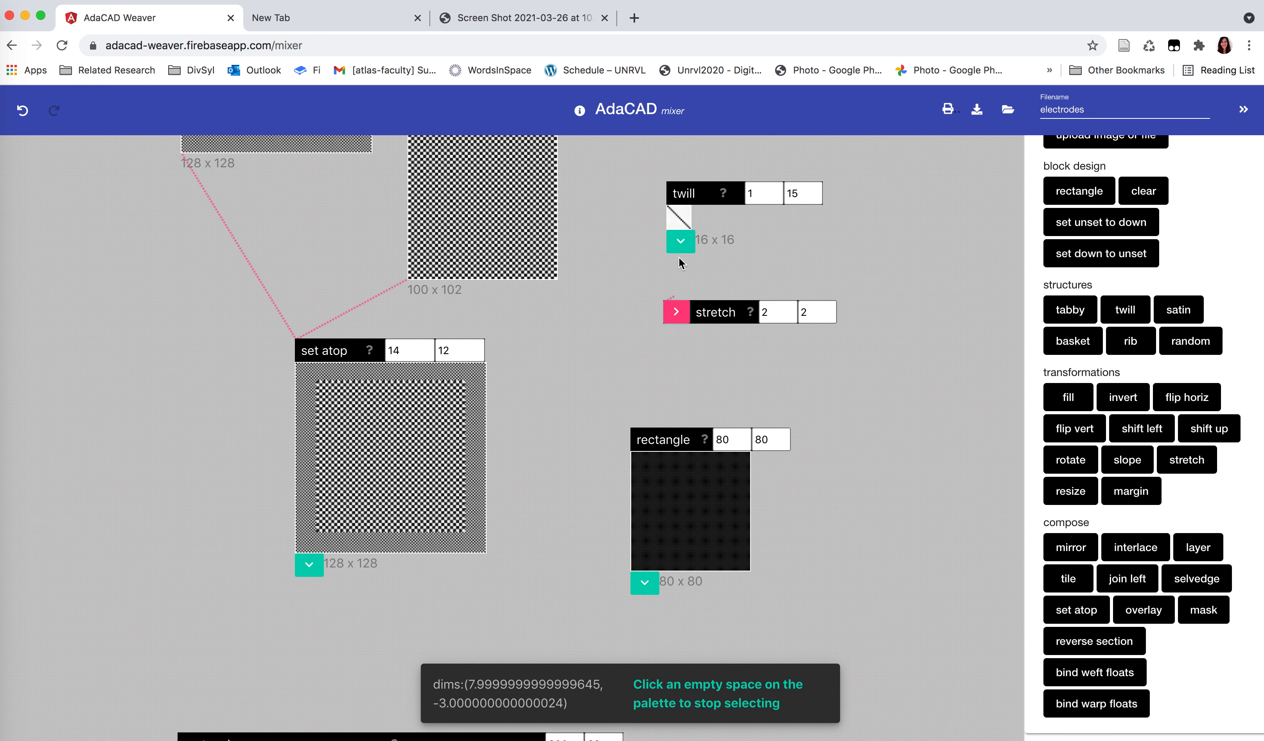
left_click(681, 242)
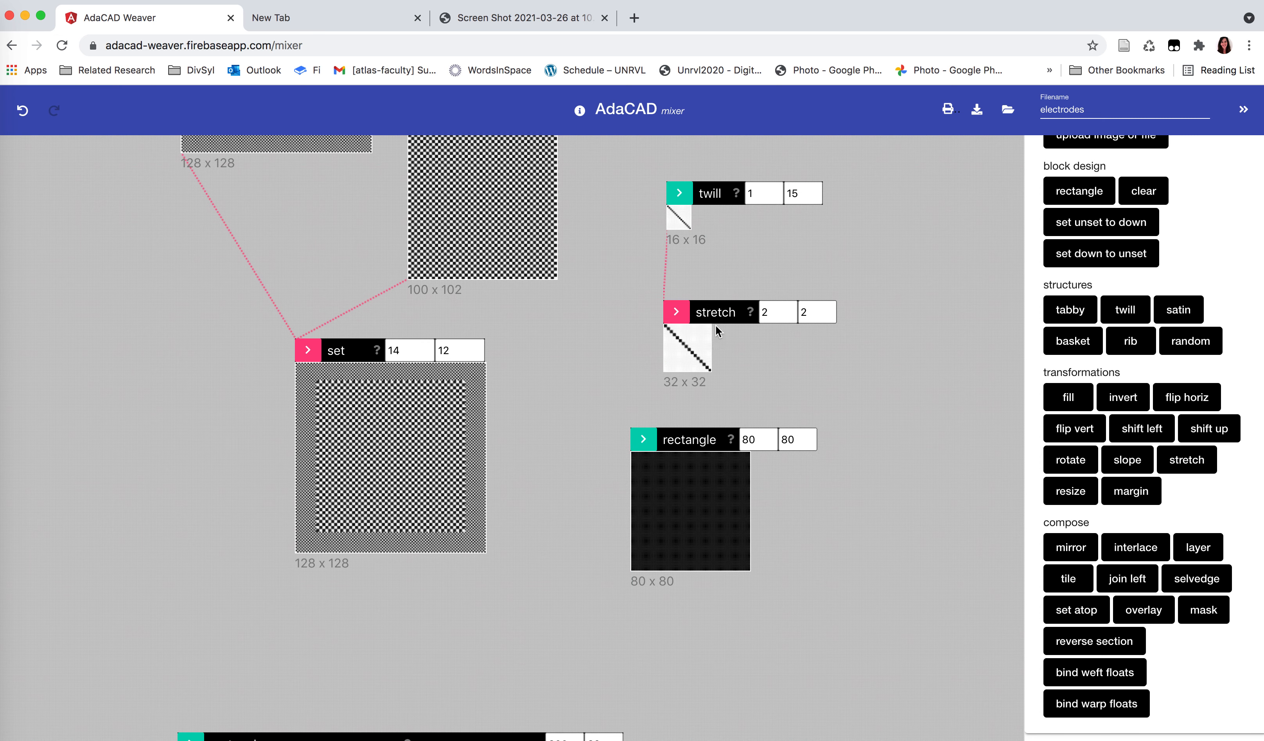
Set the stretch operation to repeat each warp 1 time and each weft 2 times.
left_click(809, 310)
key("BackSpace")
type("1")
key("BackSpace")
type("2")
left_click(781, 311)
key("BackSpace")
type("1")
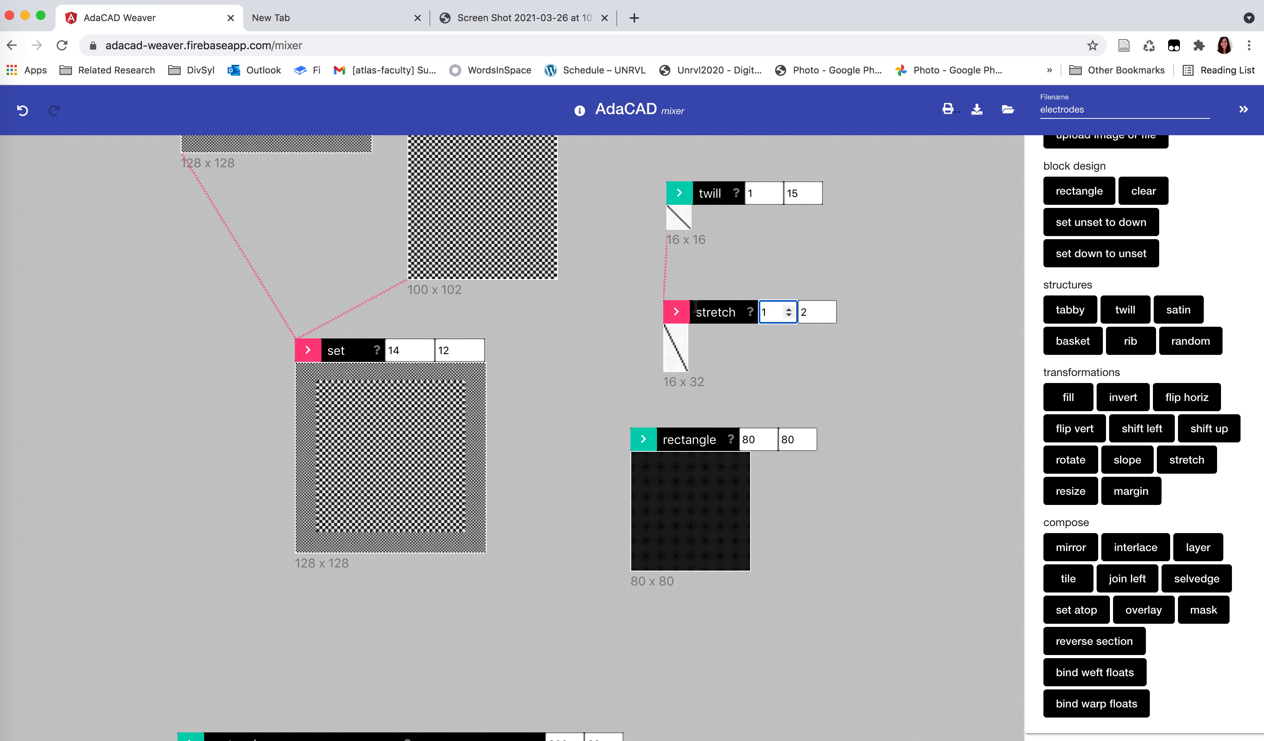
Connect the stretched twill draft as the input of the 80 x 80 rectangle.
mouse_move(667, 331)
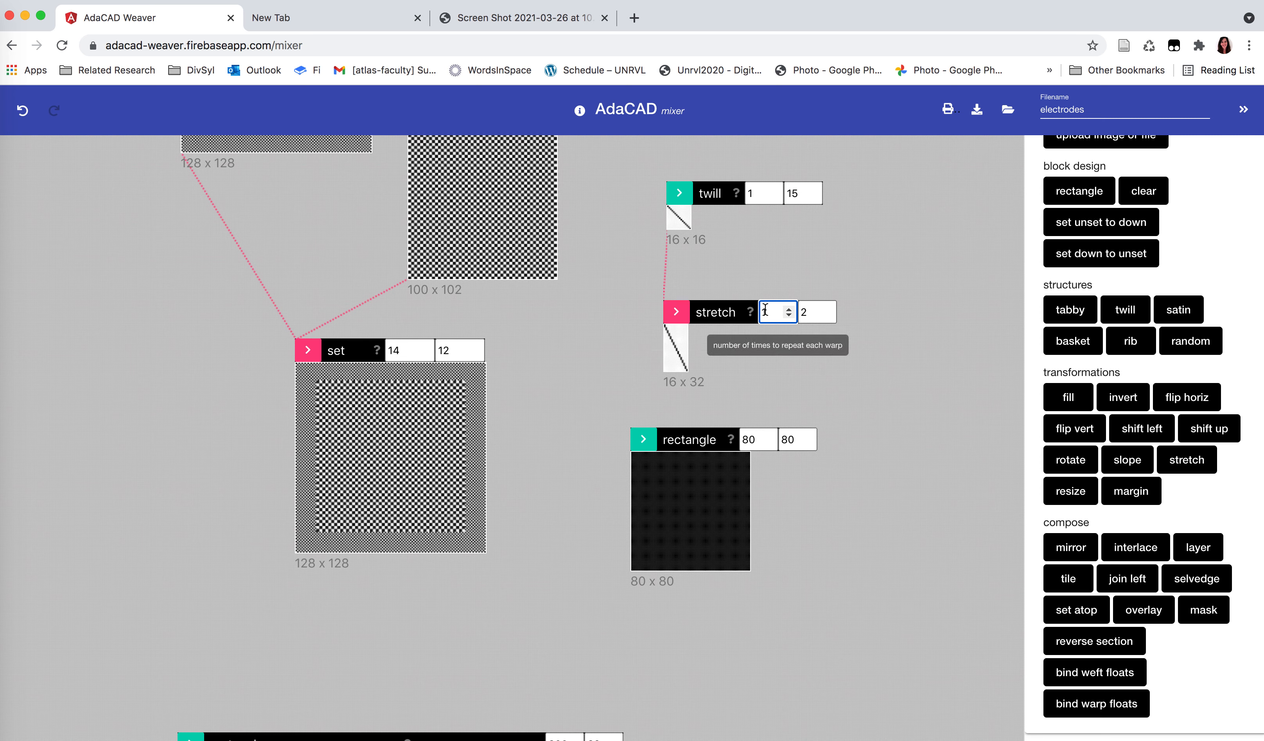
left_click(643, 440)
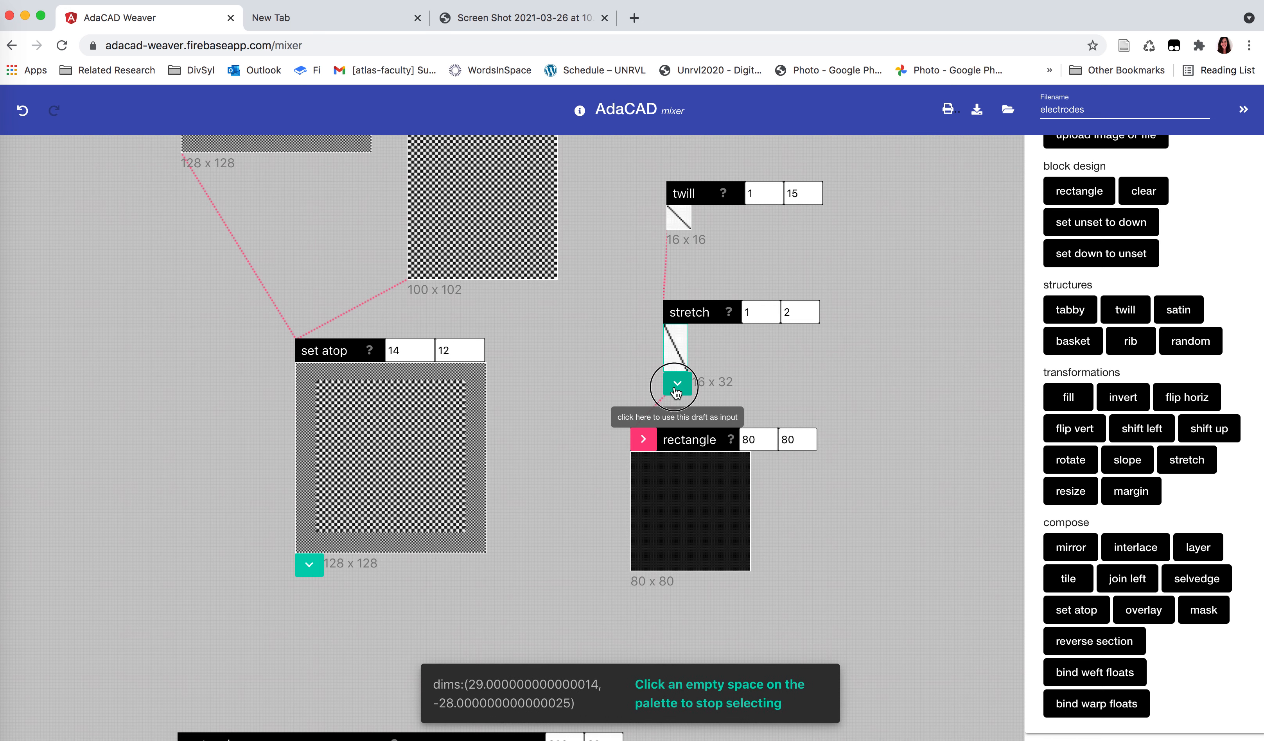
left_click(678, 386)
Move the selvedge and the 300 x 32 rectangle further down to free space below the composed drafts.
scroll(573, 542, "down", 5)
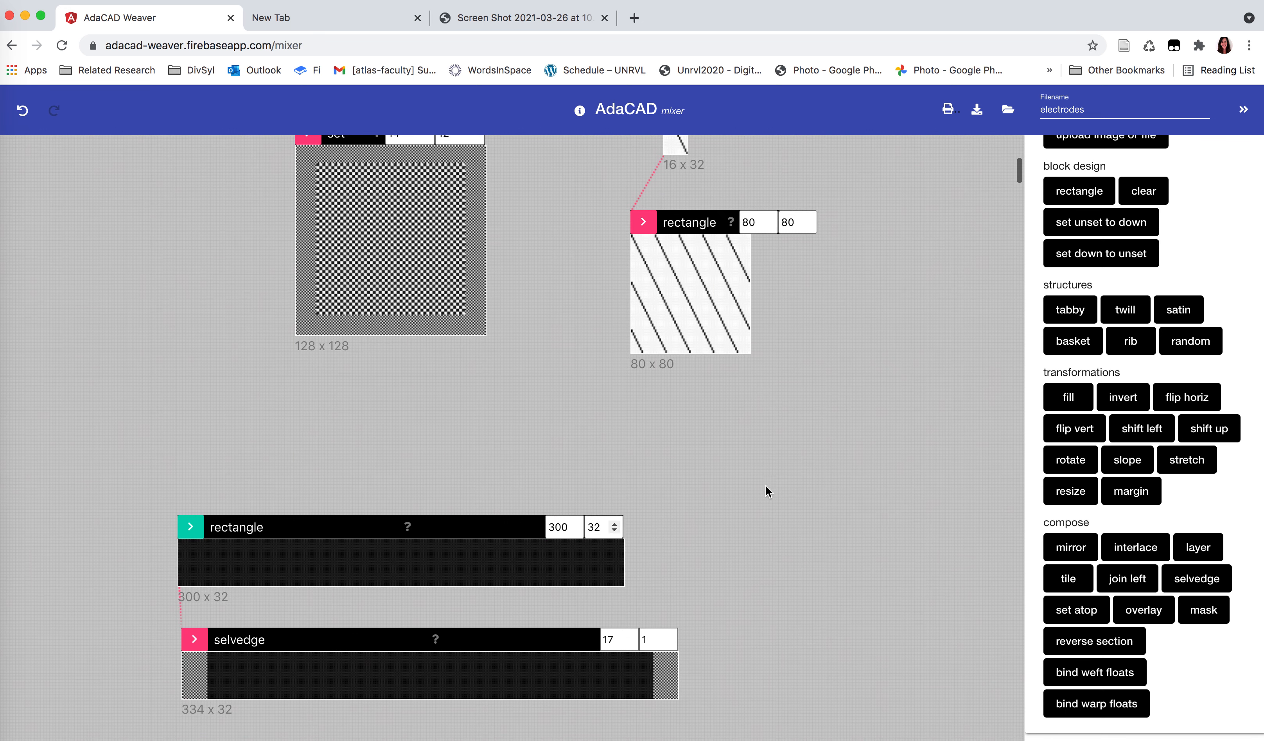
scroll(448, 575, "down", 4)
left_click_drag(471, 482, 462, 635)
left_click_drag(347, 361, 471, 514)
Try combining the drafts with an overlay operation, connecting the set atop result first and the 80 x 80 twill rectangle second.
scroll(627, 333, "up", 7)
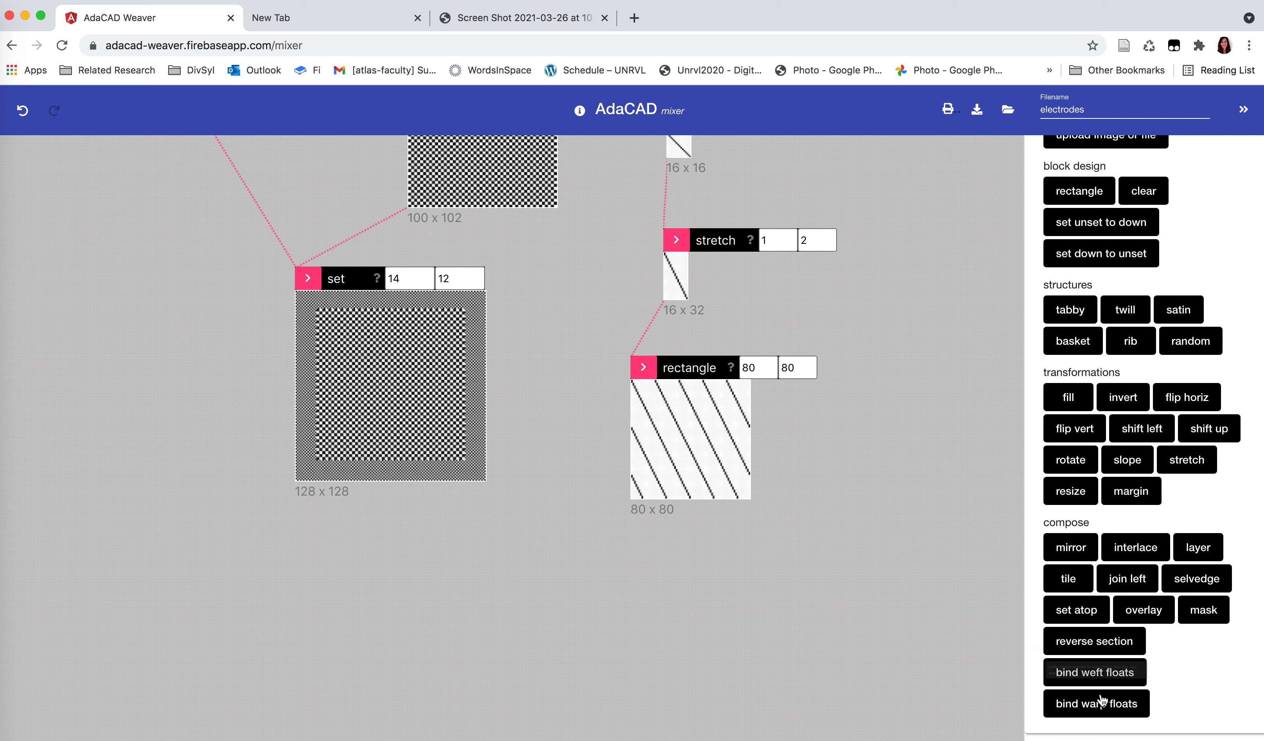
scroll(1116, 484, "down", 2)
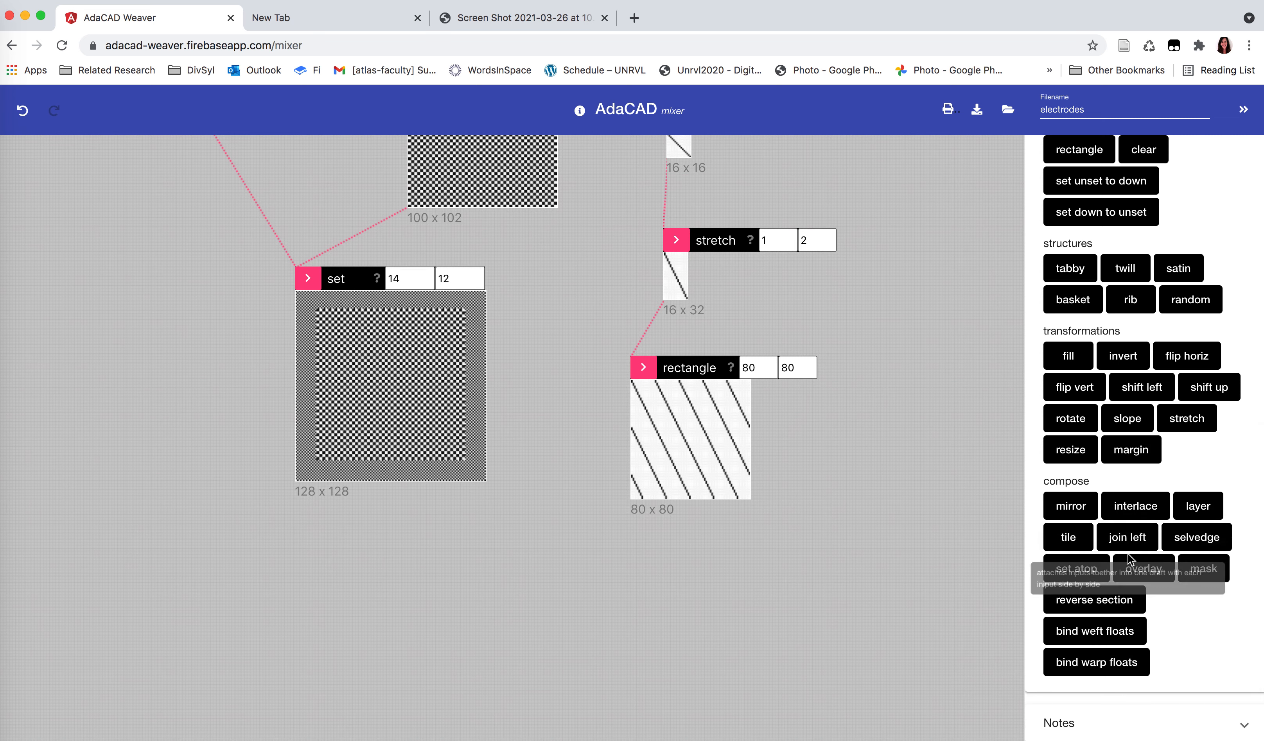
left_click(1133, 566)
left_click_drag(551, 450, 357, 557)
left_click(367, 569)
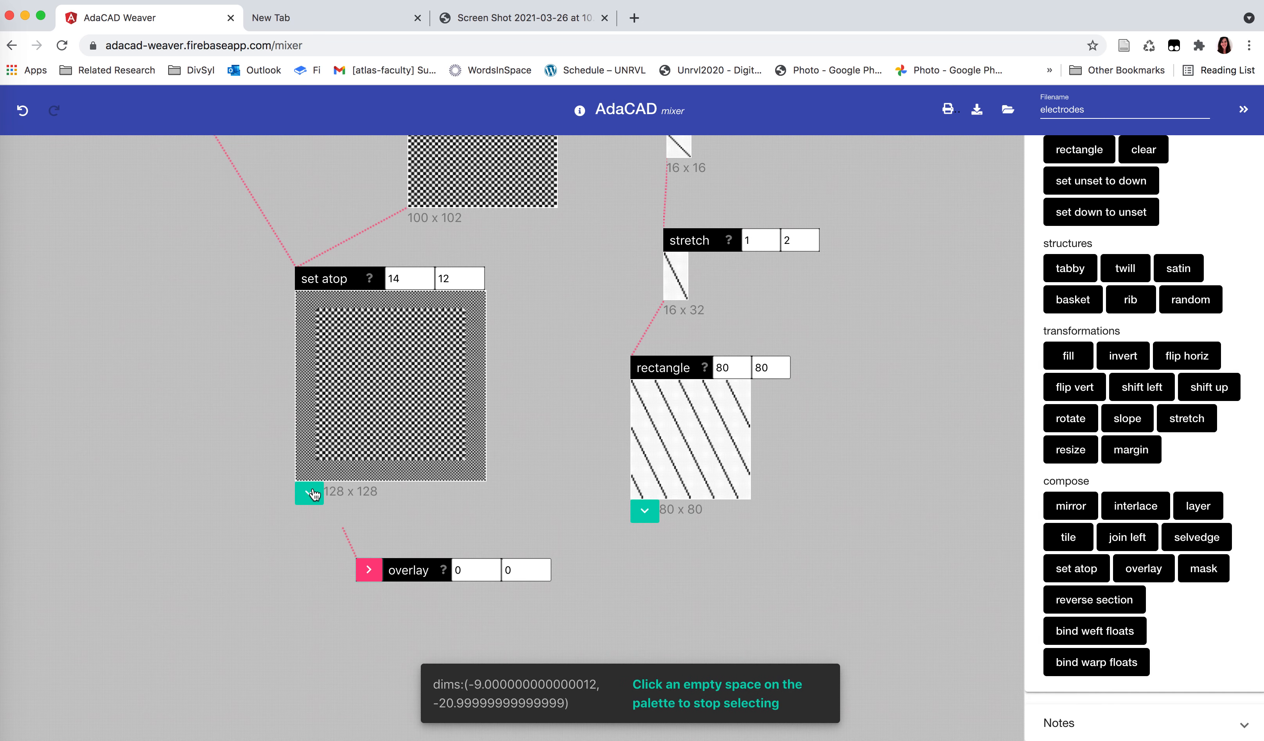
left_click(311, 493)
left_click(368, 570)
left_click(643, 510)
left_click(695, 618)
scroll(694, 618, "down", 3)
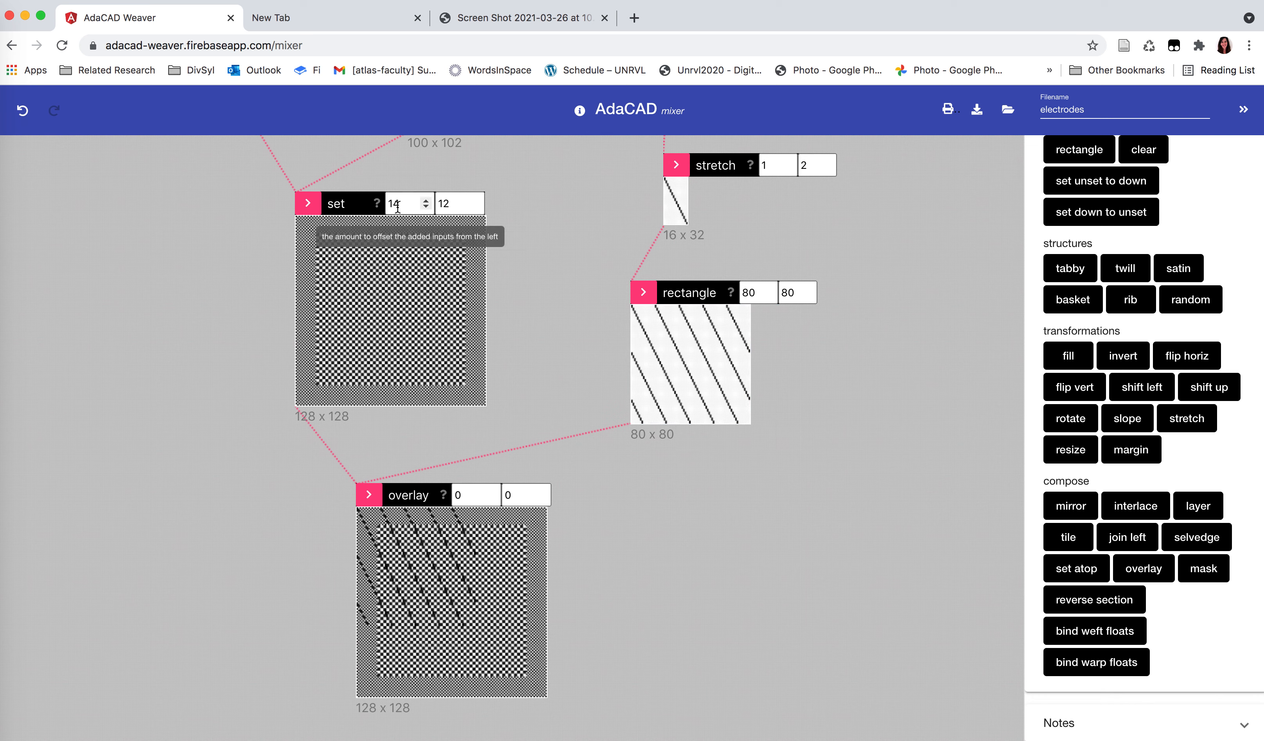
Set the overlay operation's left offset to 18.
mouse_move(361, 515)
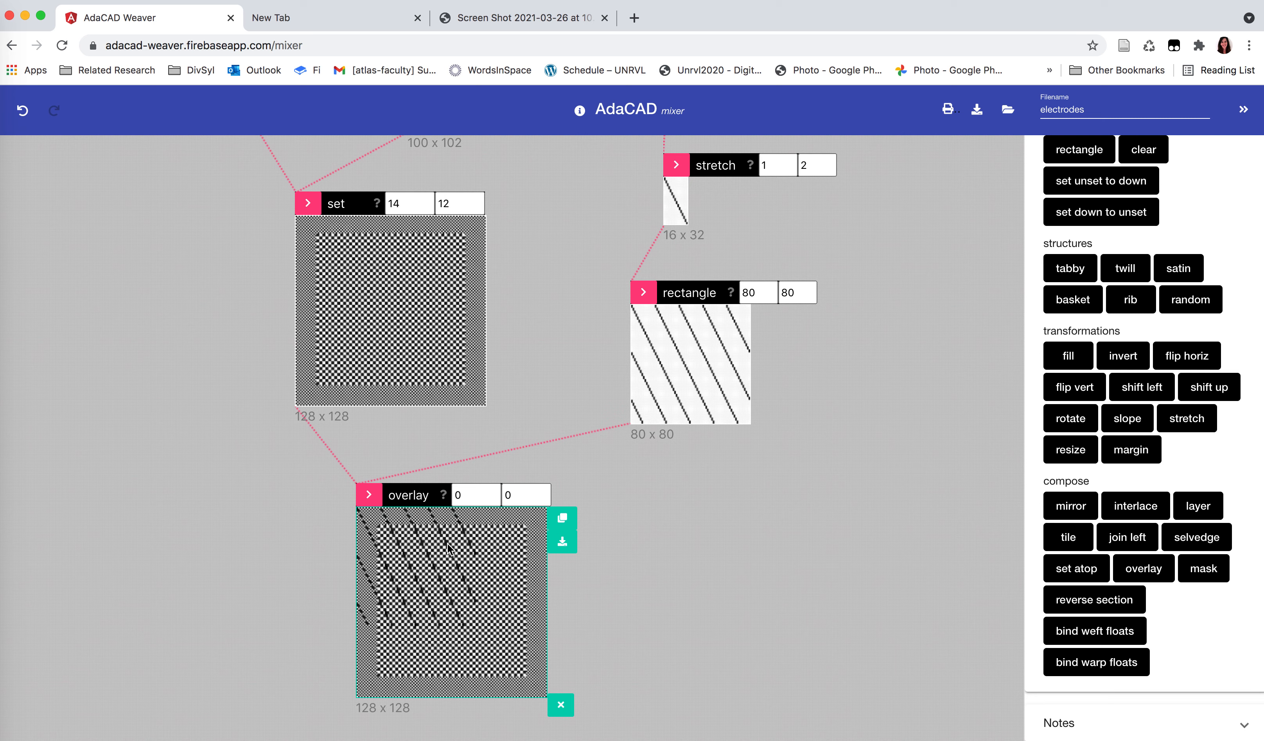
mouse_move(710, 377)
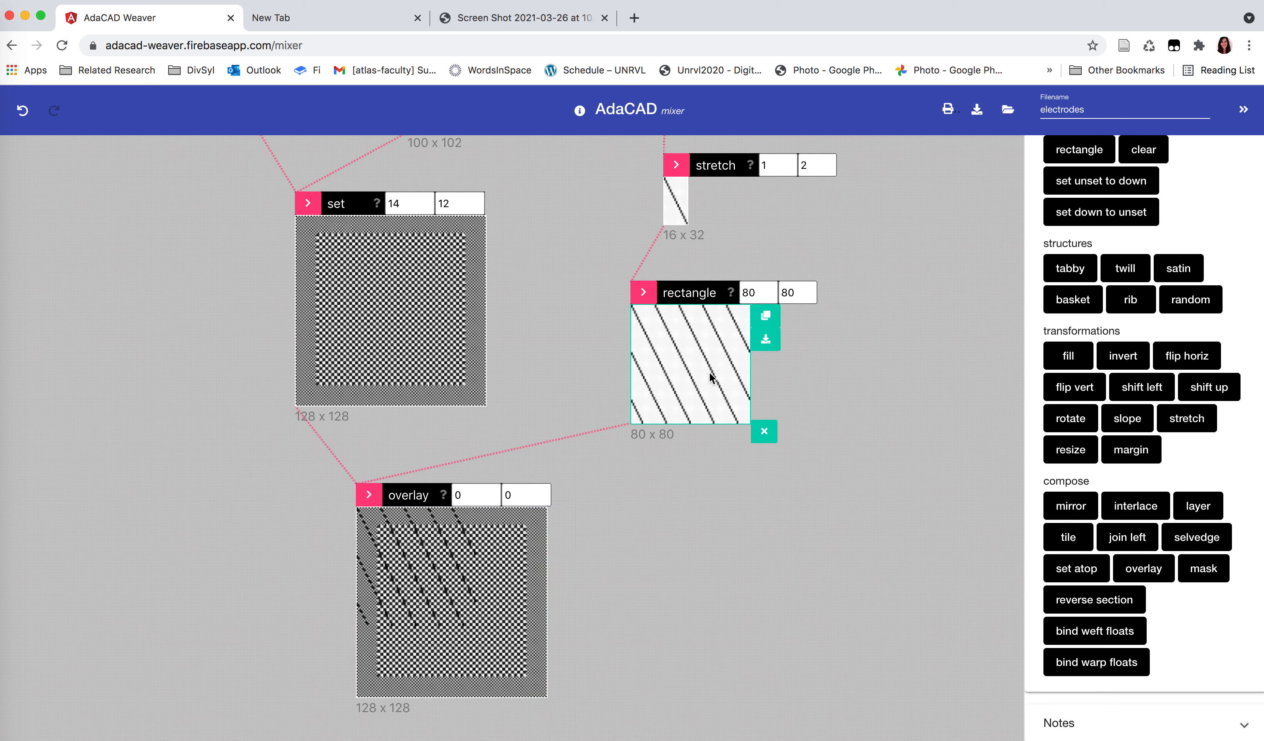
double_click(471, 495)
type("1")
key("Down")
key("Up")
key("Up")
key("Up")
key("Up")
key("Up")
key("Up")
key("Up")
key("Up")
key("Up")
key("Up")
key("Up")
key("Up")
key("Up")
key("Up")
key("Up")
key("Up")
key("Up")
key("Up")
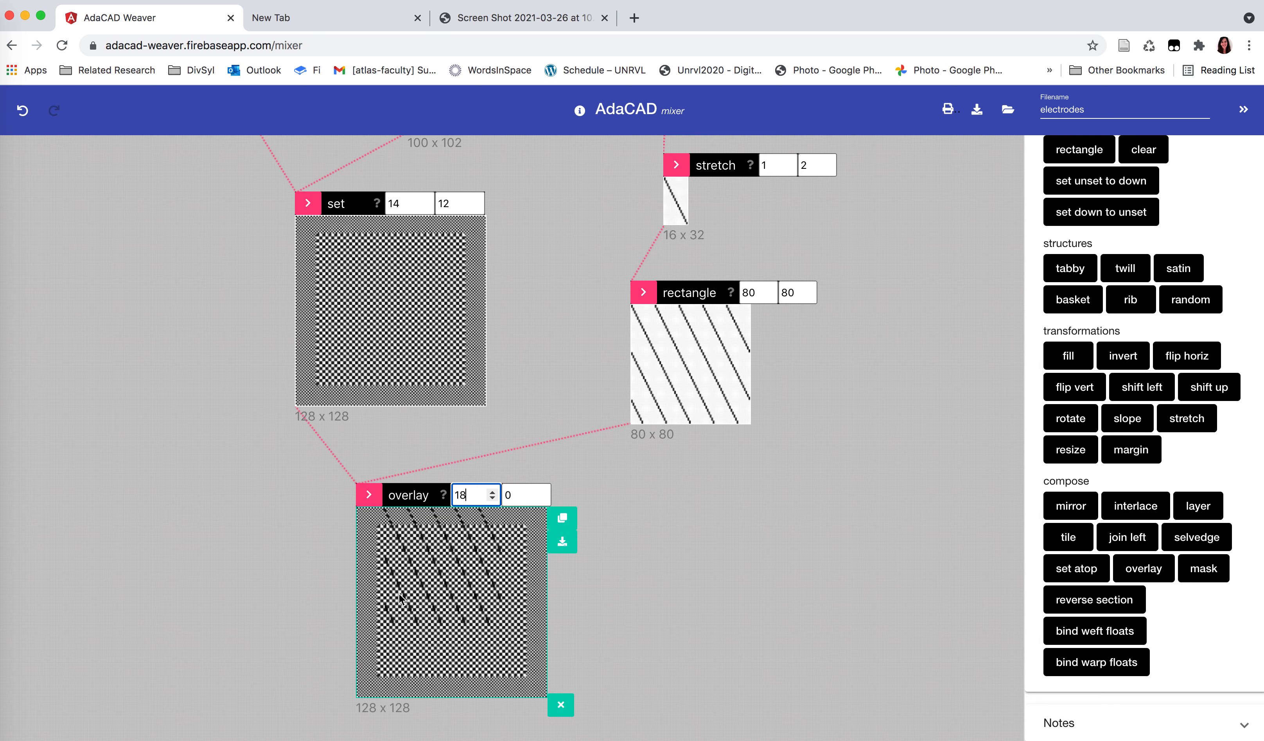
Delete the overlay operation.
scroll(399, 593, "down", 4)
scroll(398, 593, "up", 2)
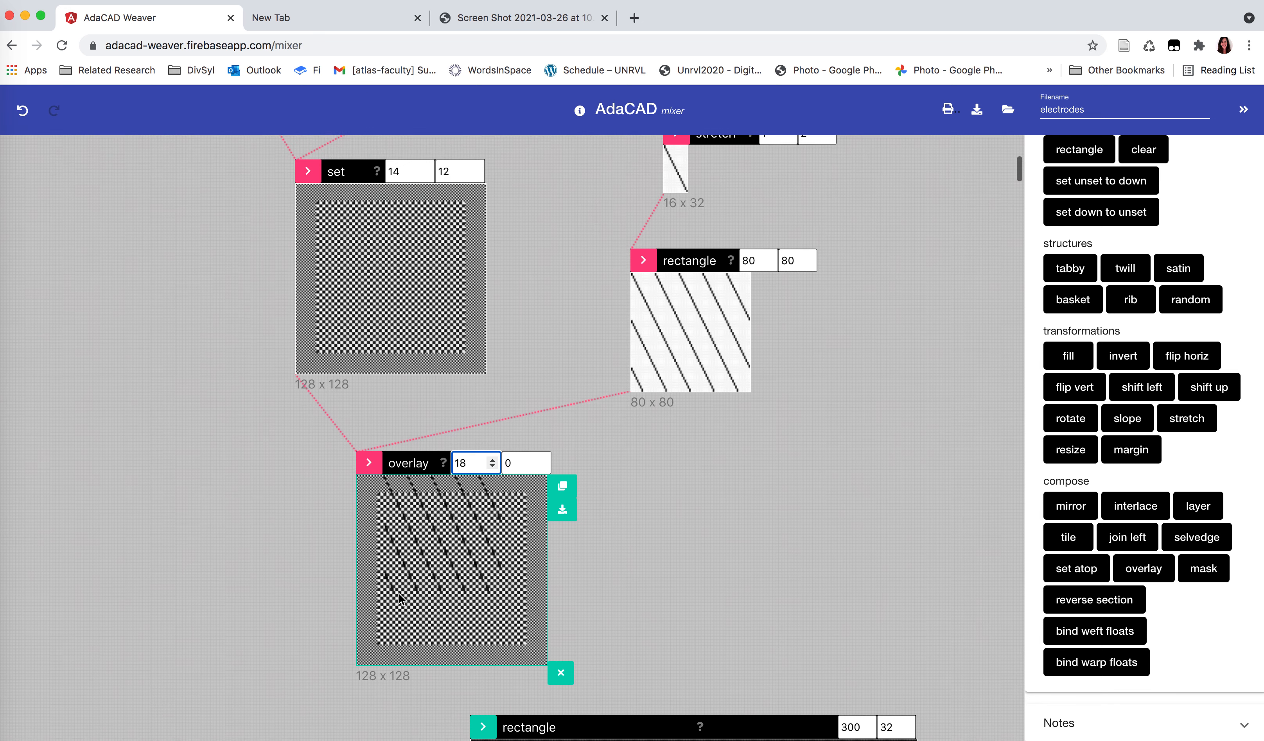
left_click(560, 675)
Add a second set atop operation below, connecting the first set atop result and then the 80 x 80 twill rectangle.
left_click(1082, 575)
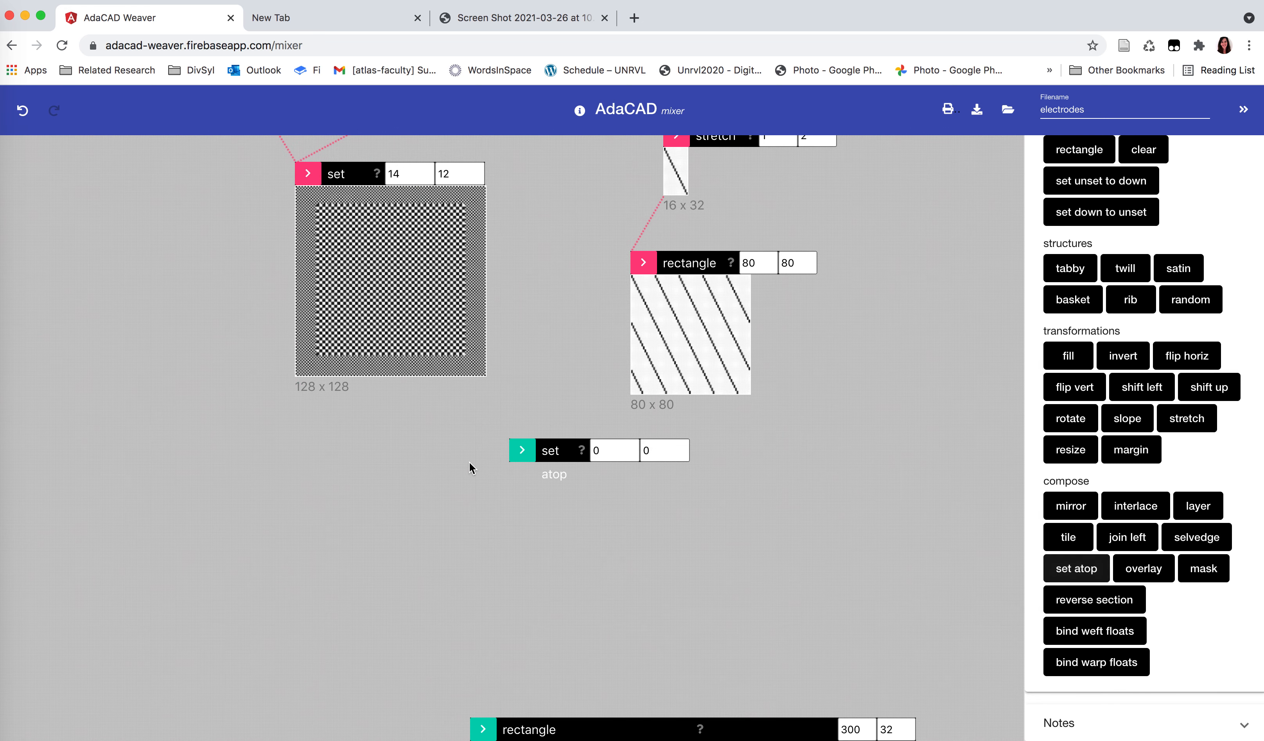
left_click_drag(516, 449, 400, 504)
left_click(399, 504)
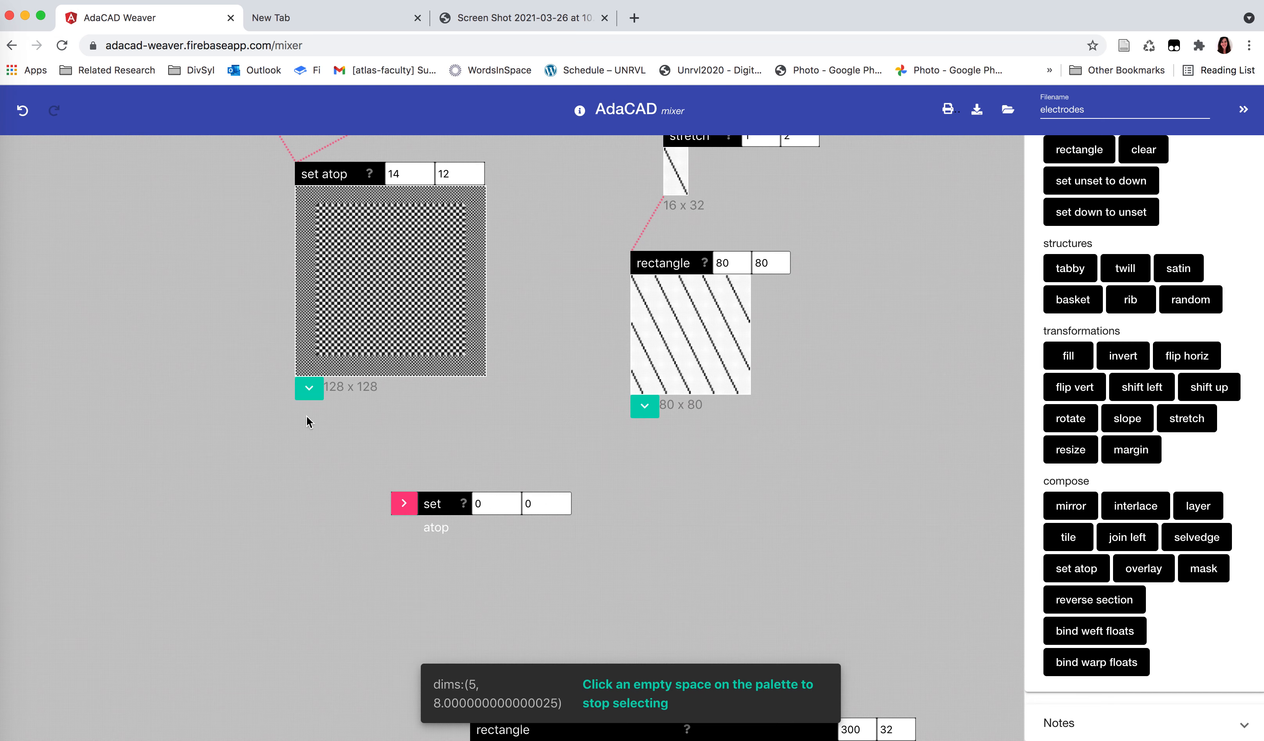
left_click(304, 390)
left_click(409, 504)
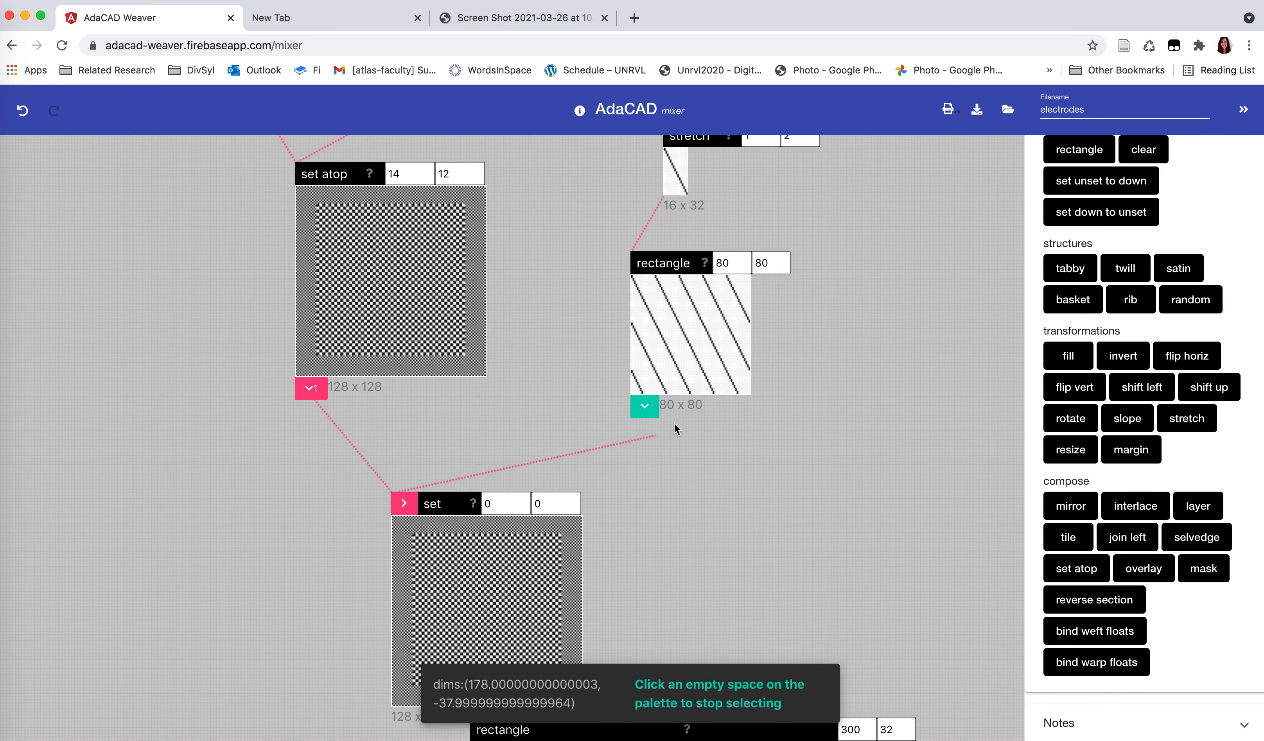
left_click(644, 405)
Set the second set atop operation's left offset to 24.
scroll(686, 544, "down", 3)
left_click(491, 439)
key("Up")
key("Up")
key("Up")
key("Up")
key("Up")
key("Up")
key("Up")
key("Up")
key("Up")
key("Up")
key("Up")
key("Up")
key("Up")
key("Up")
key("Up")
key("Up")
key("Up")
key("Up")
key("Up")
key("Up")
key("Up")
key("Up")
key("Up")
key("Up")
key("Up")
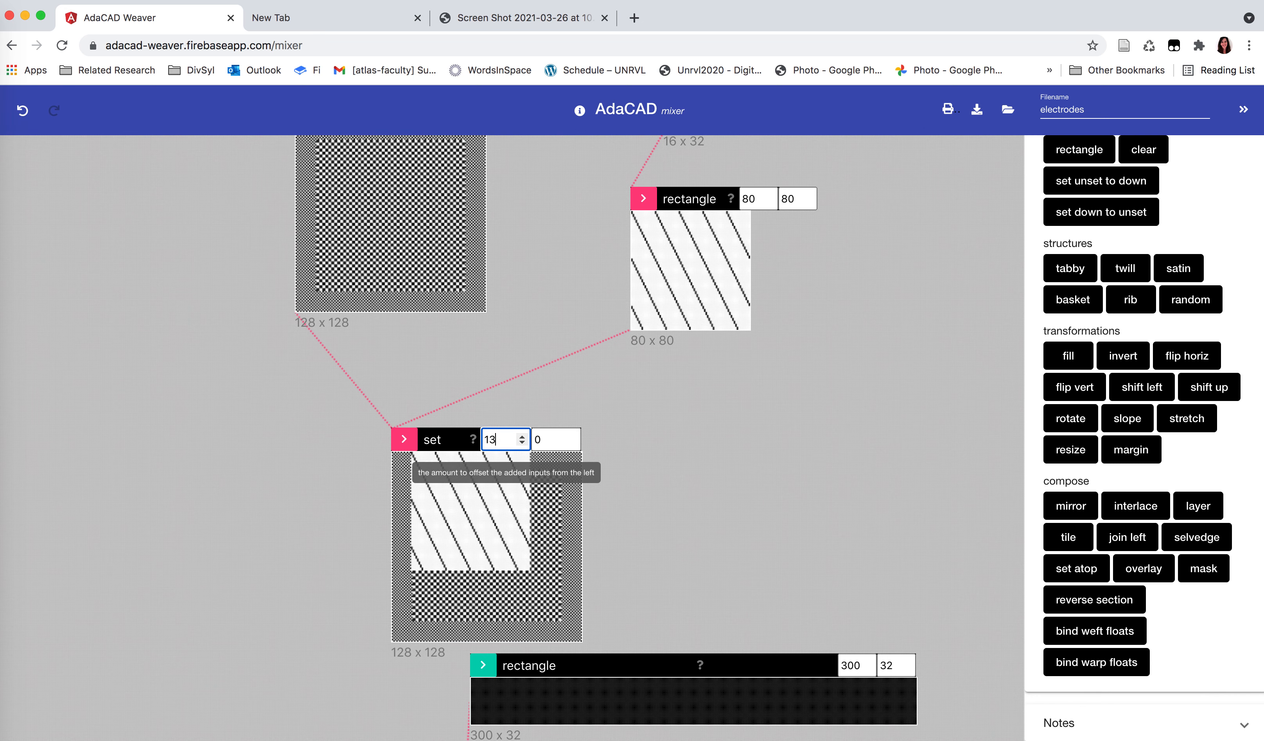
key("Down")
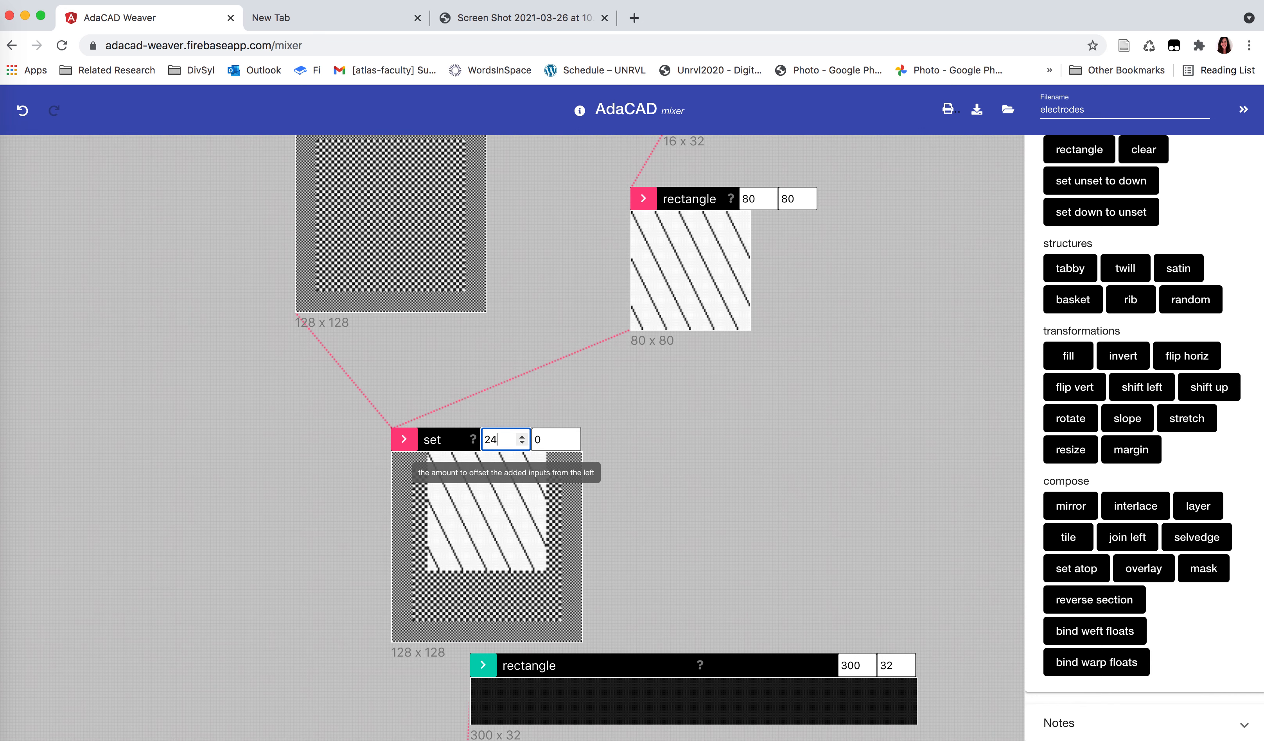
Set the second set atop operation's vertical offset to 22.
key("Tab")
type("2")
key("Up")
key("Up")
key("Up")
key("Up")
key("Up")
key("Up")
key("Up")
key("Up")
key("Up")
key("Up")
key("Up")
key("Up")
key("Up")
key("Up")
key("Up")
key("Up")
key("Up")
key("Up")
key("Up")
key("Up")
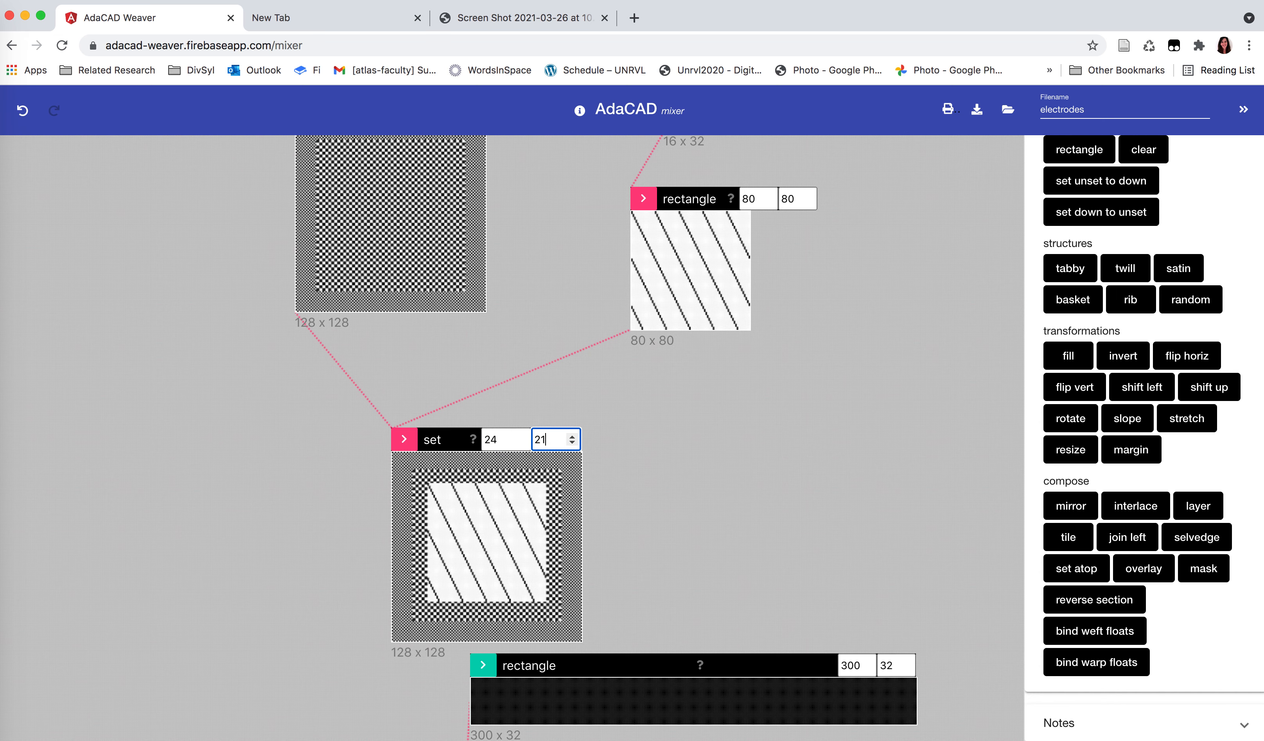
Move the selvedge operation further down, away from the 300 x 32 rectangle.
scroll(723, 490, "down", 8)
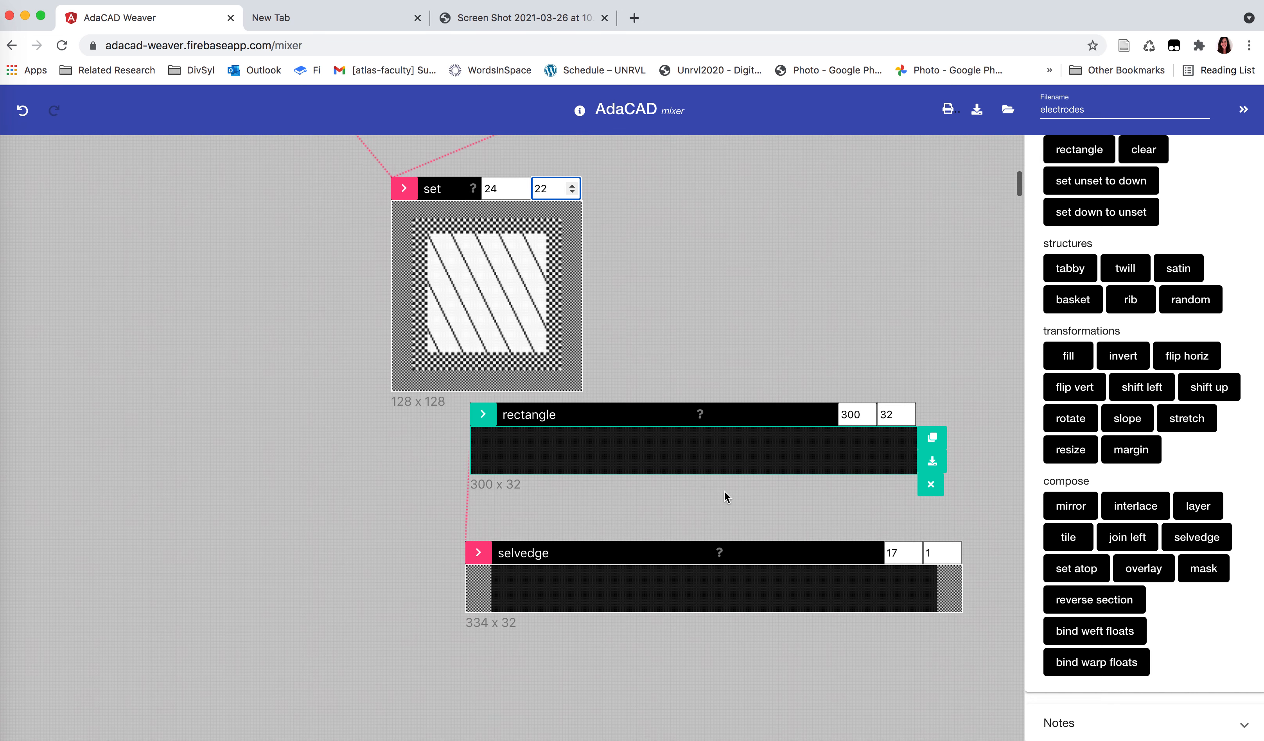
left_click(480, 581)
left_click_drag(480, 580, 388, 617)
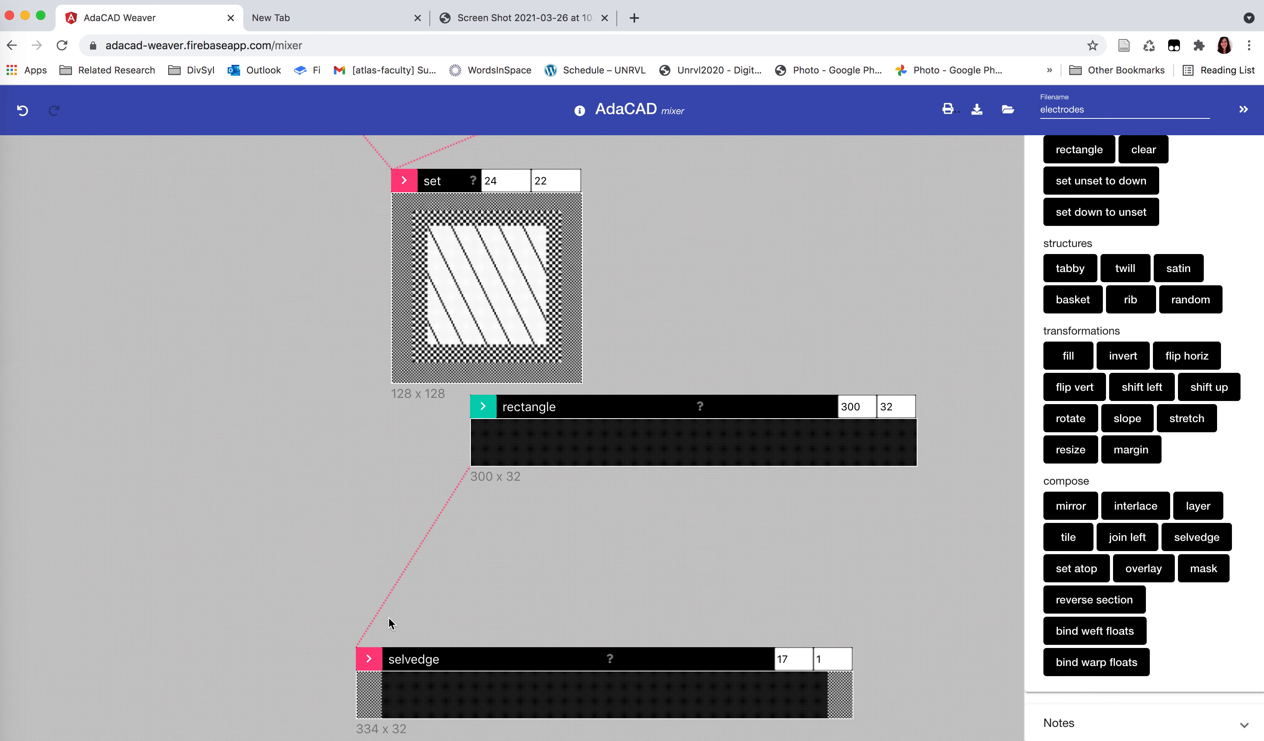
Move the 300 x 32 rectangle operation below the second set atop operation and connect the set atop draft as its input.
left_click_drag(472, 398, 362, 502)
left_click(364, 507)
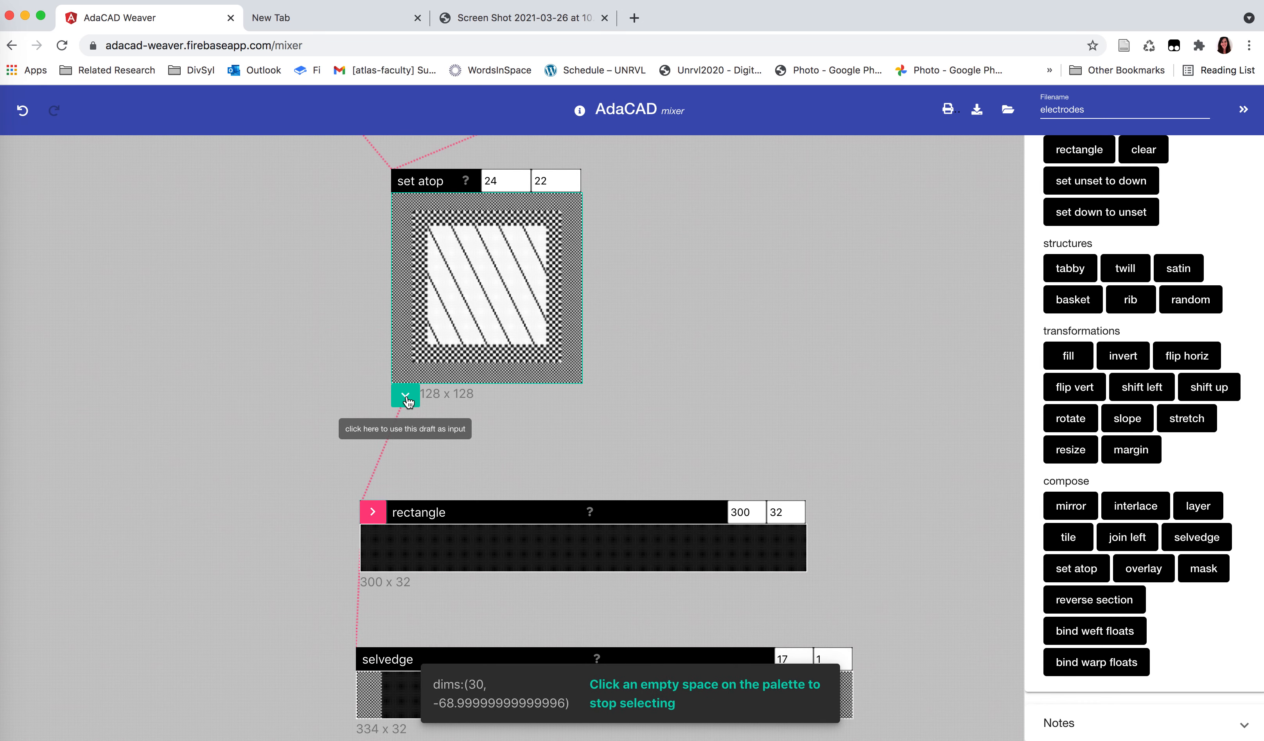
left_click(403, 474)
scroll(575, 583, "down", 2)
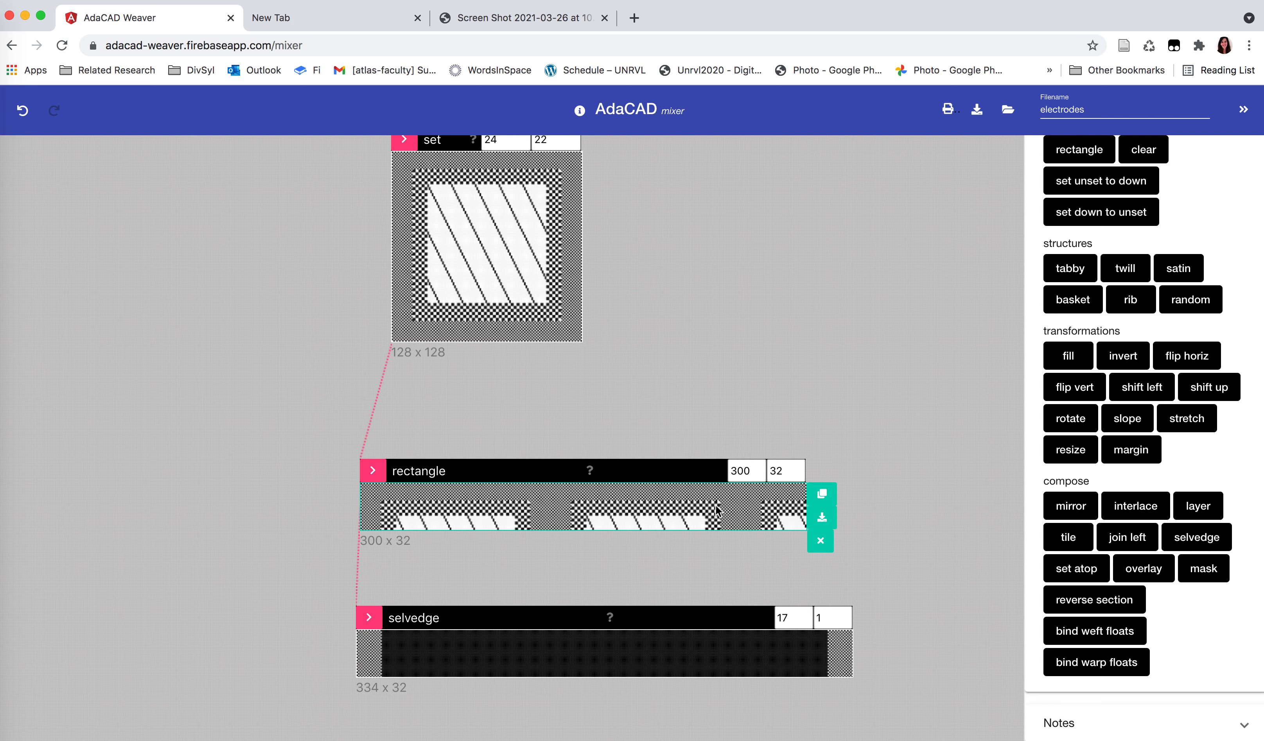
Try widths of 100, 200, 250 and 275 on the rectangle fed by the set atop draft, and set its width to 270.
left_click(782, 471)
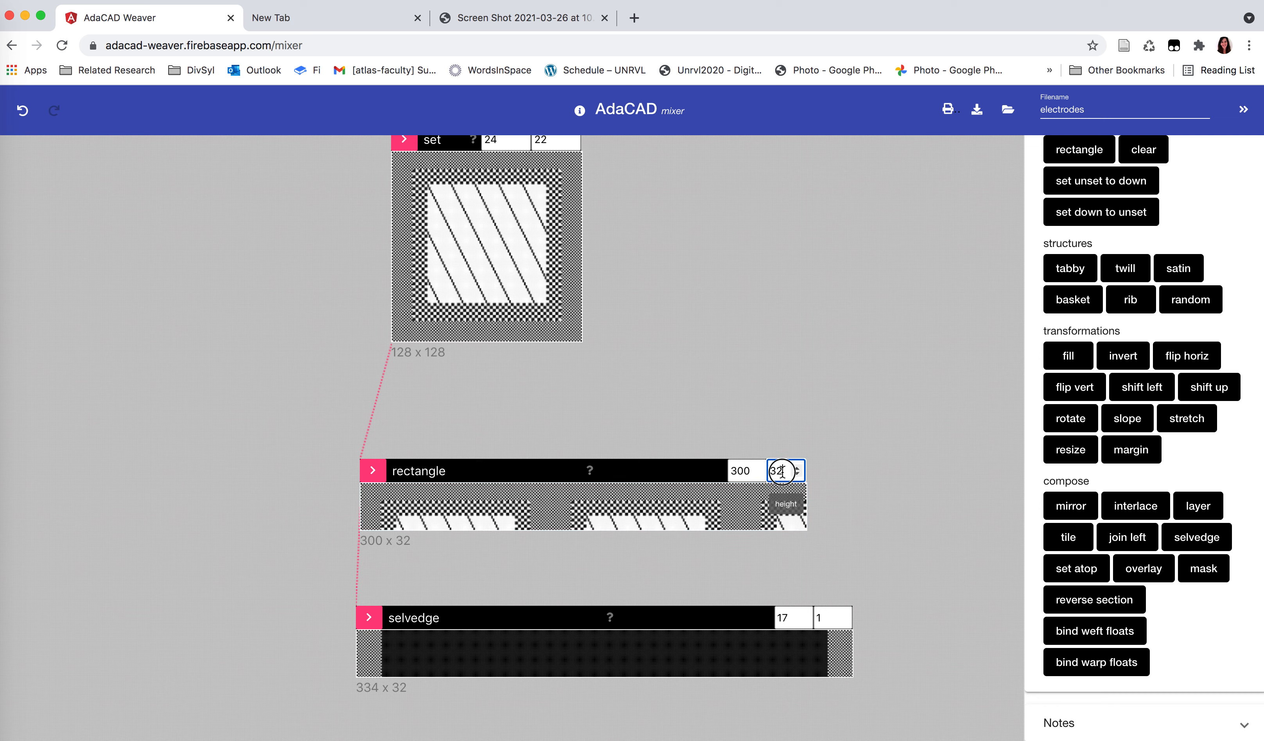
double_click(739, 471)
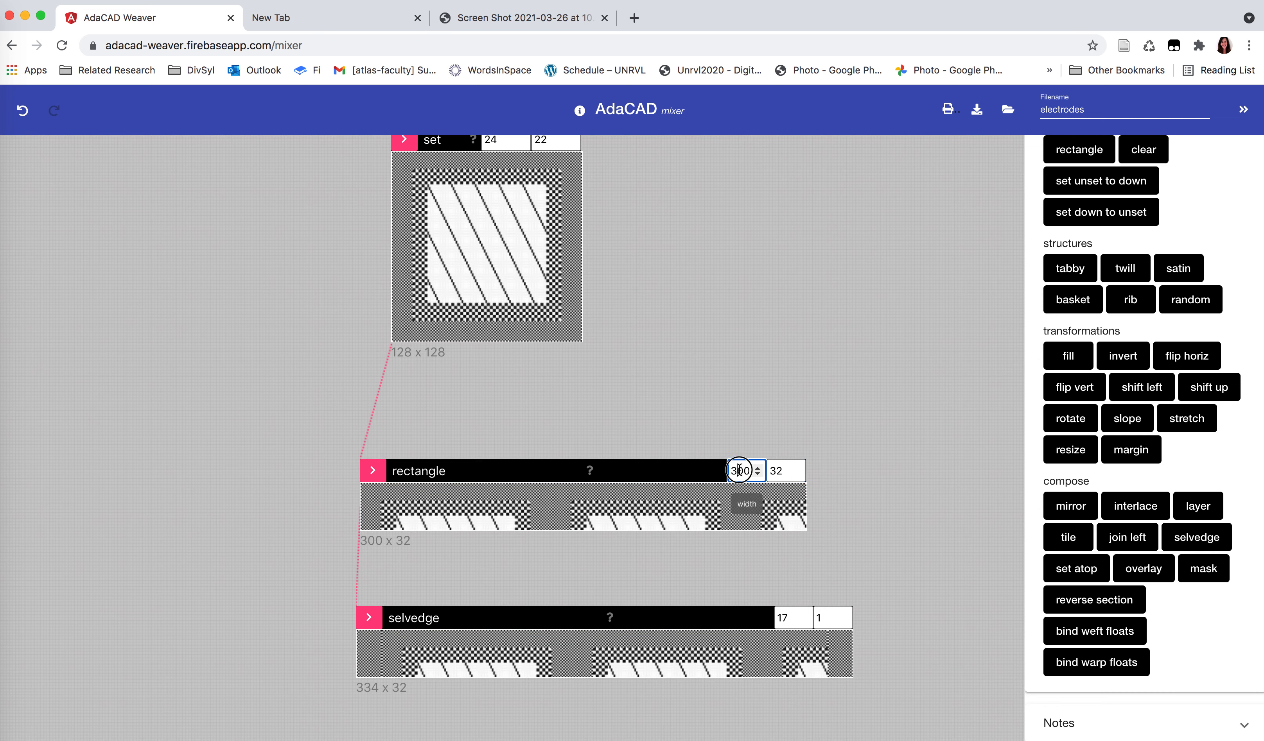
type("100")
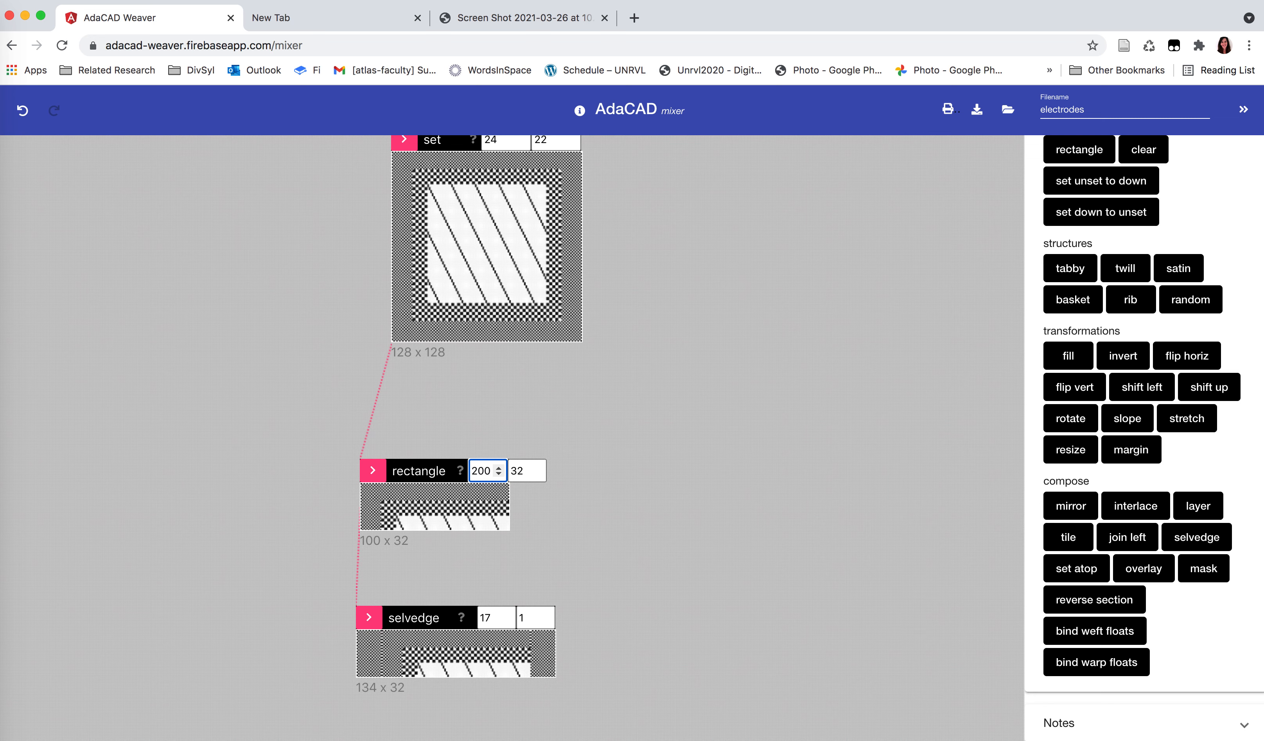
key("Return")
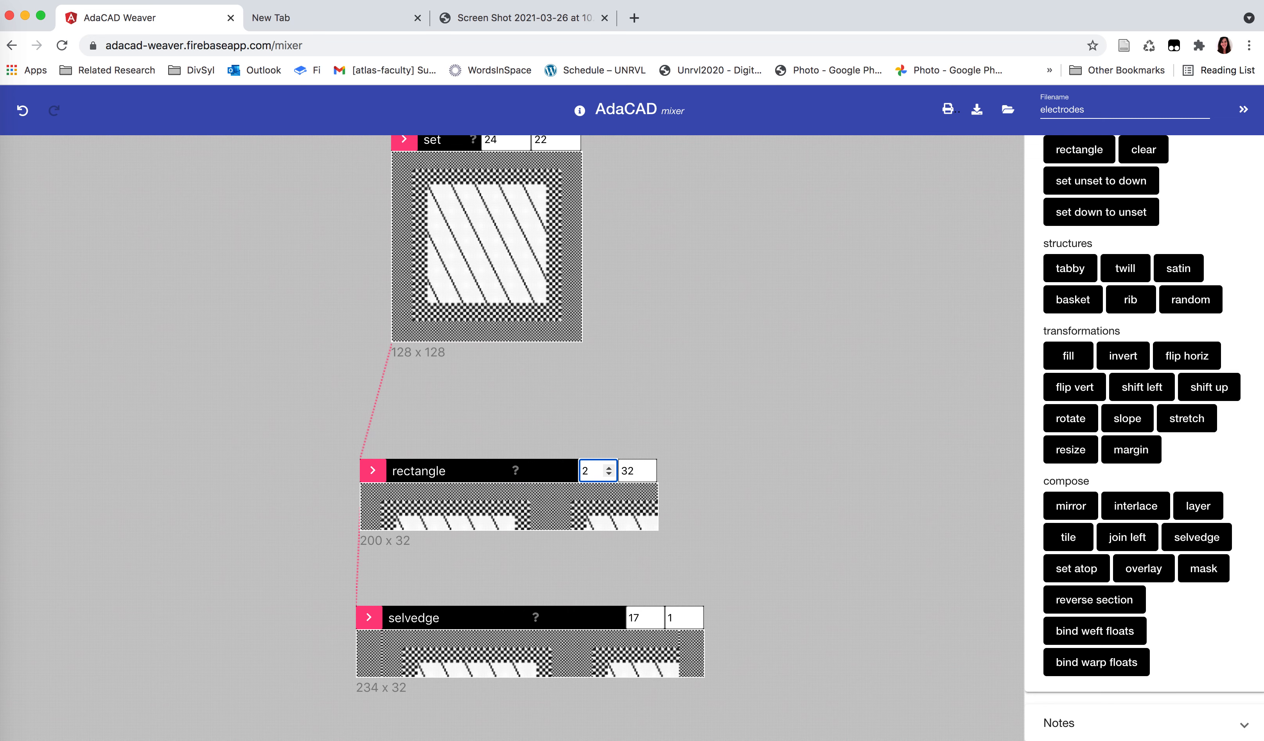
key("Return")
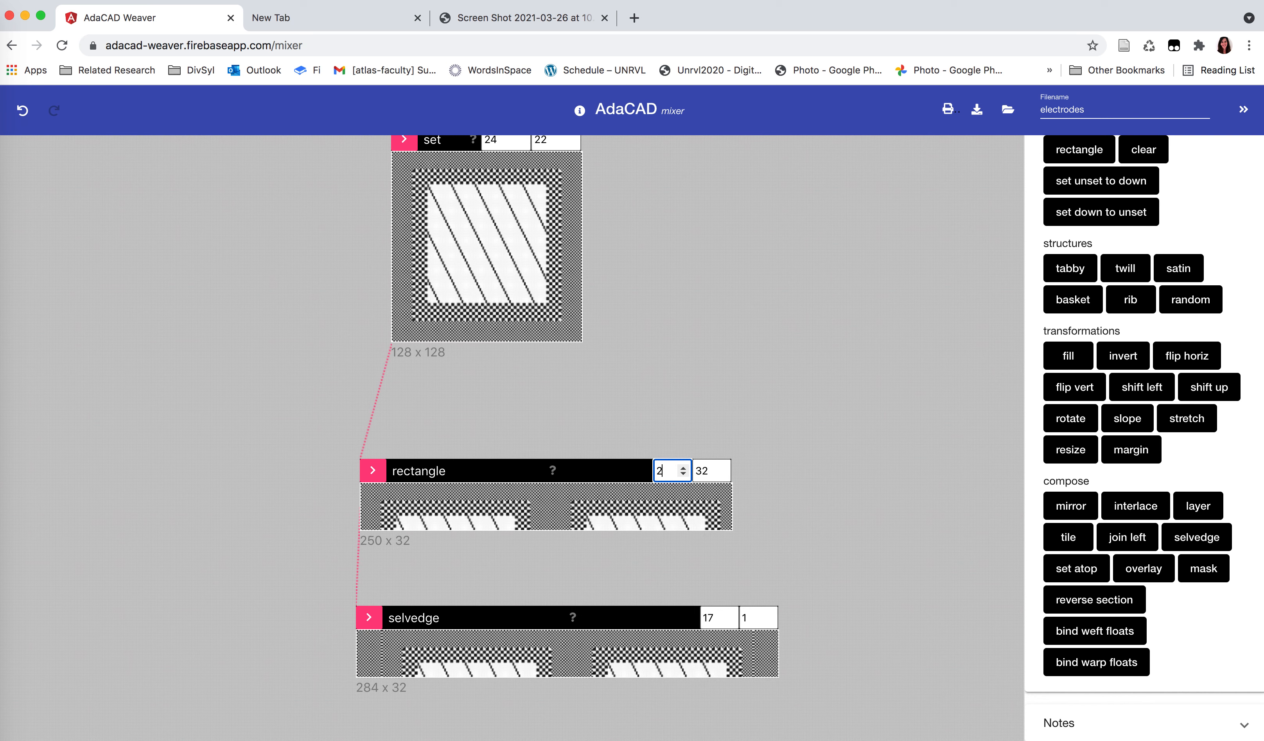
key("Return")
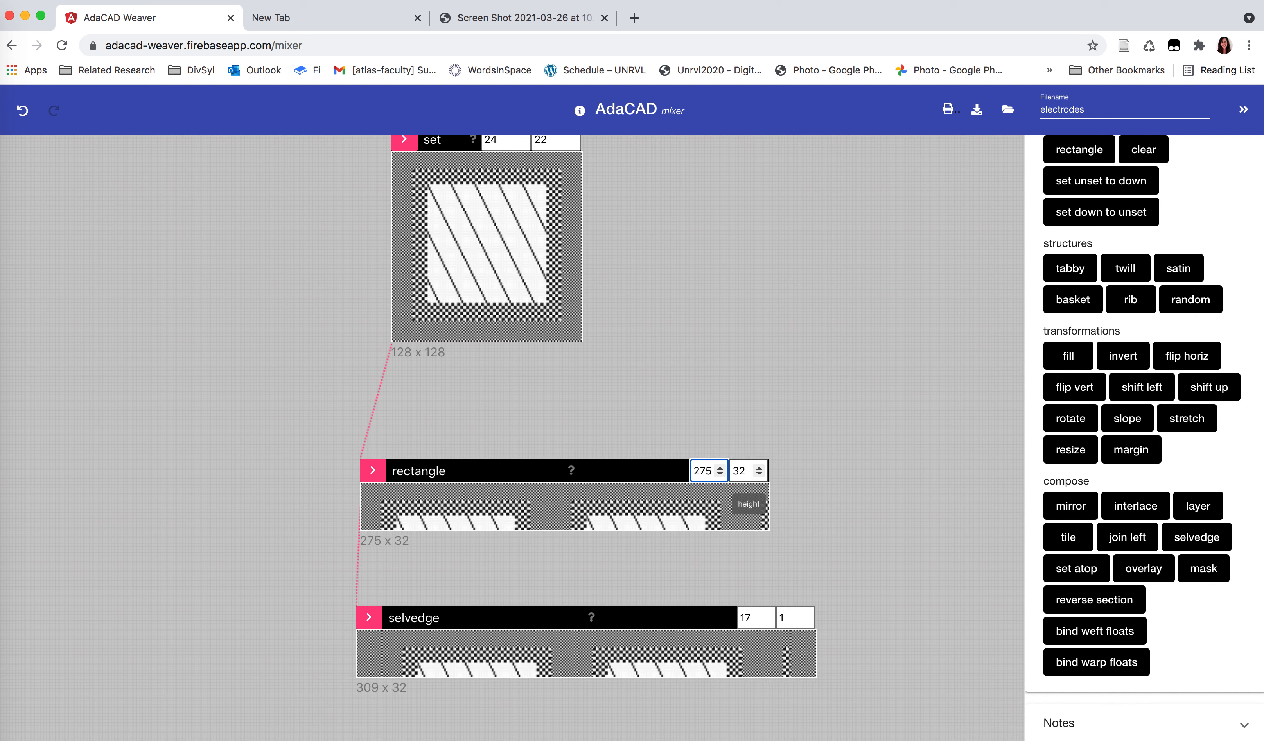
key("BackSpace")
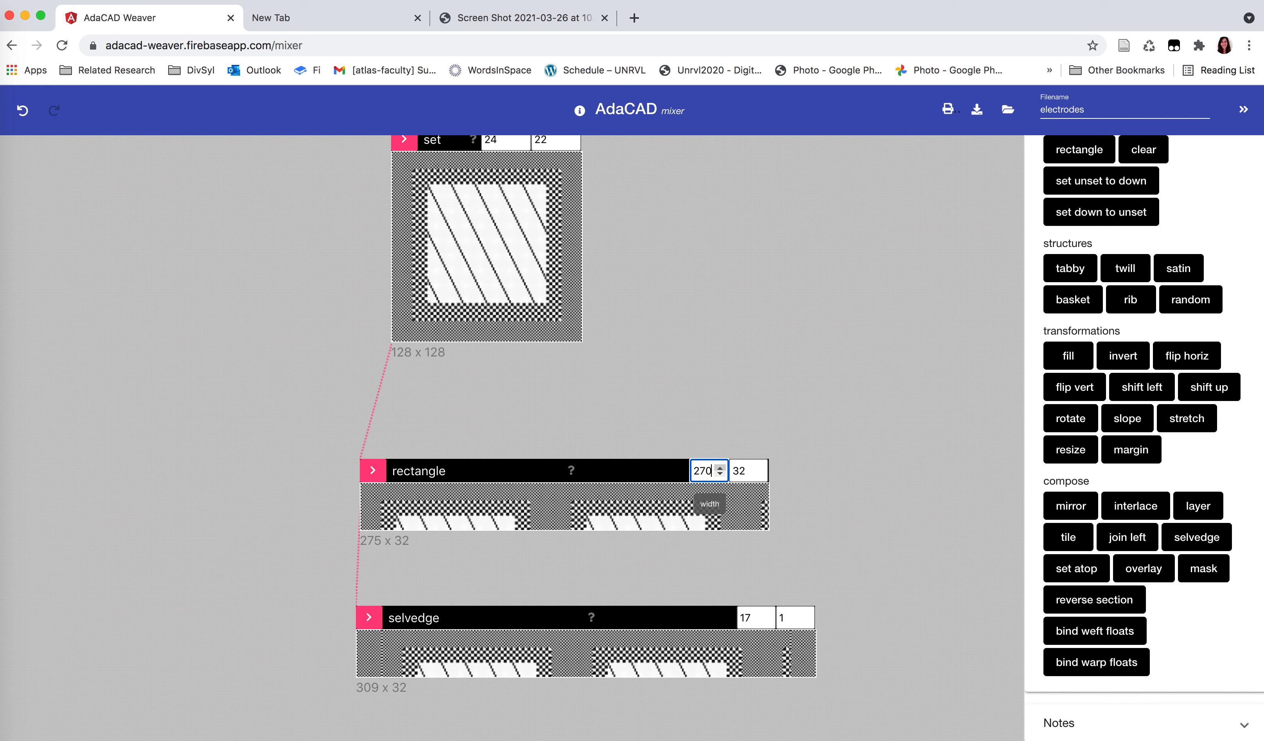
key("Return")
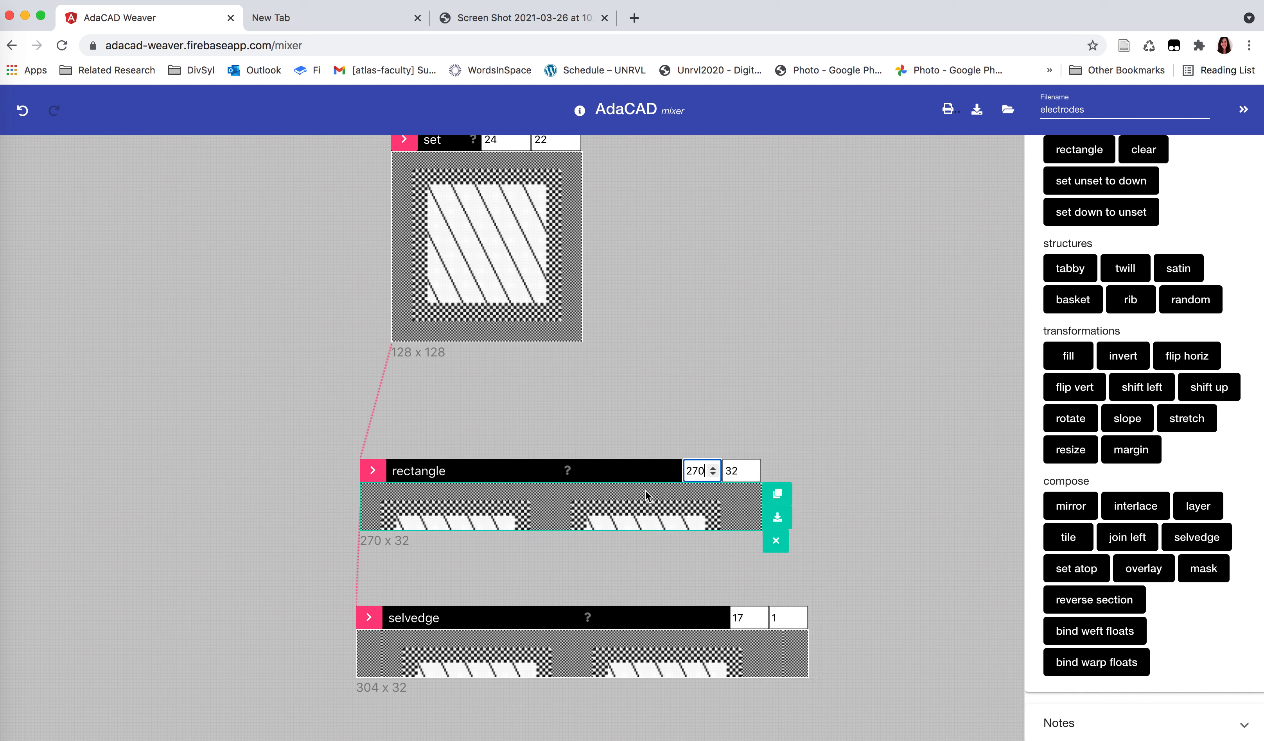
Set the selvedge operation's first value to 16.
scroll(558, 564, "down", 3)
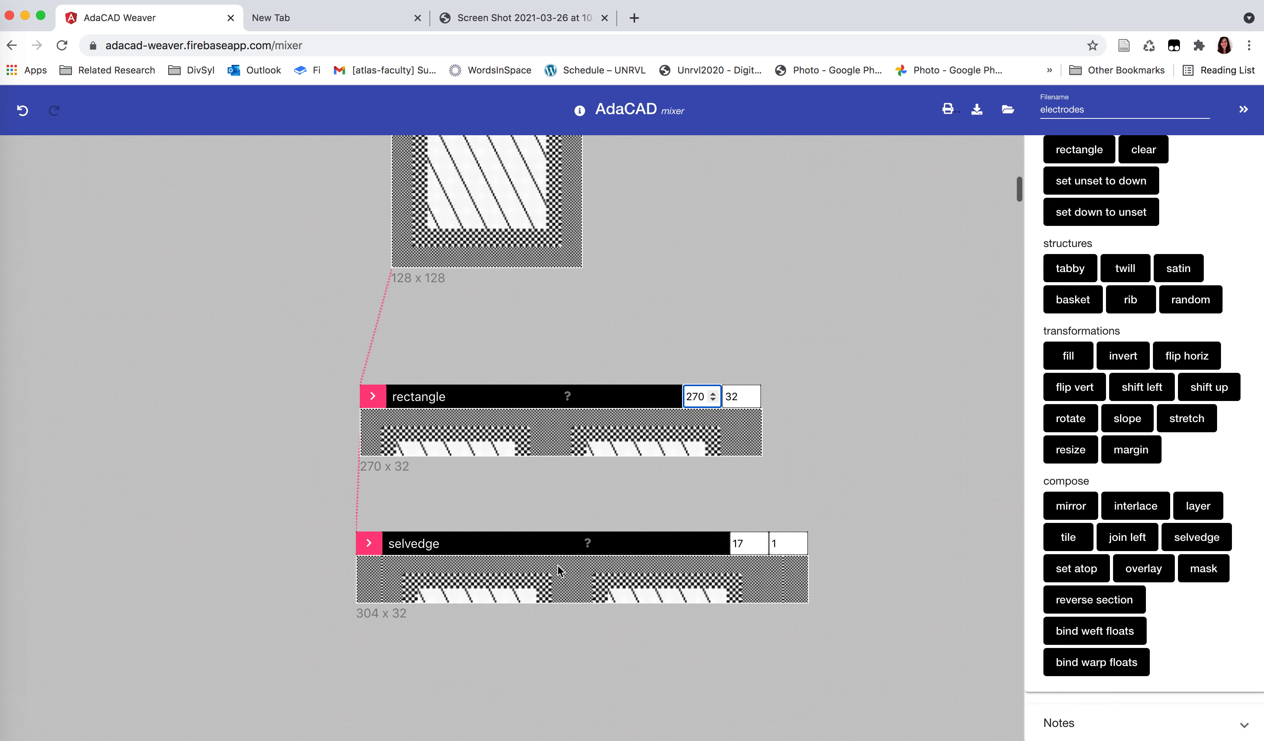
mouse_move(447, 590)
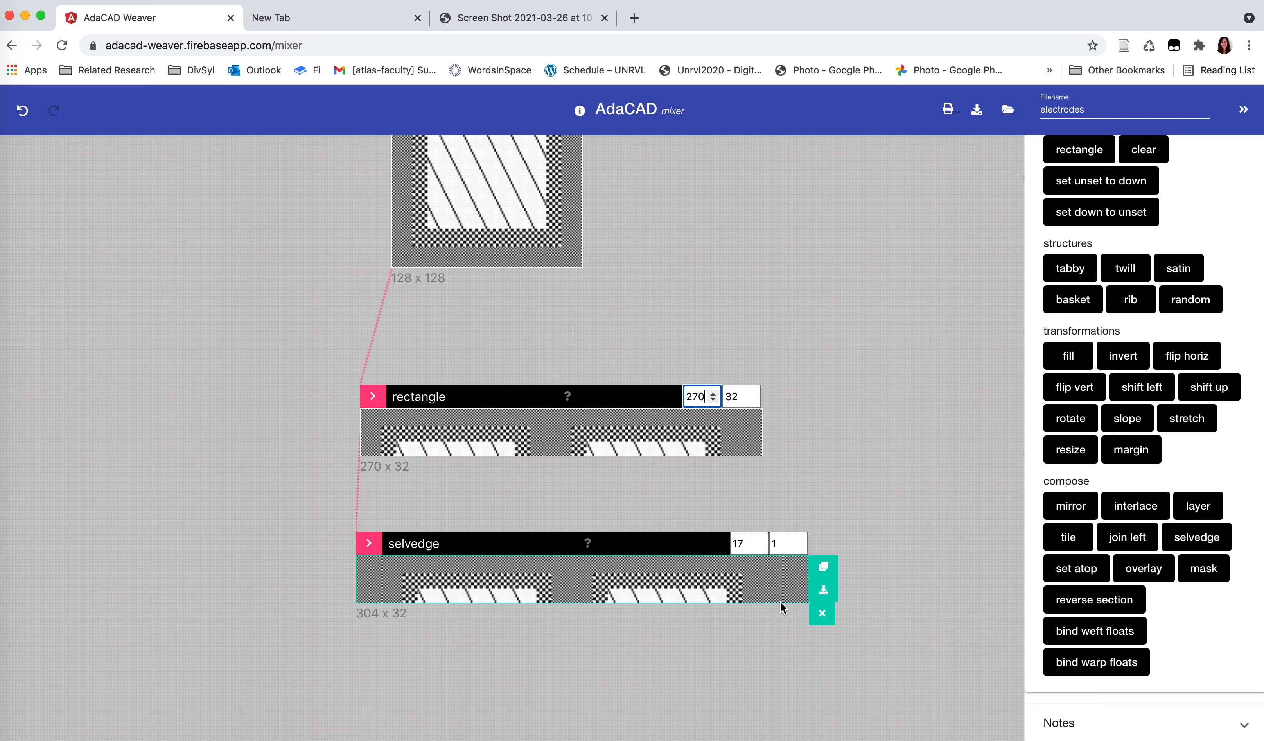
left_click(746, 543)
key("BackSpace")
type("6")
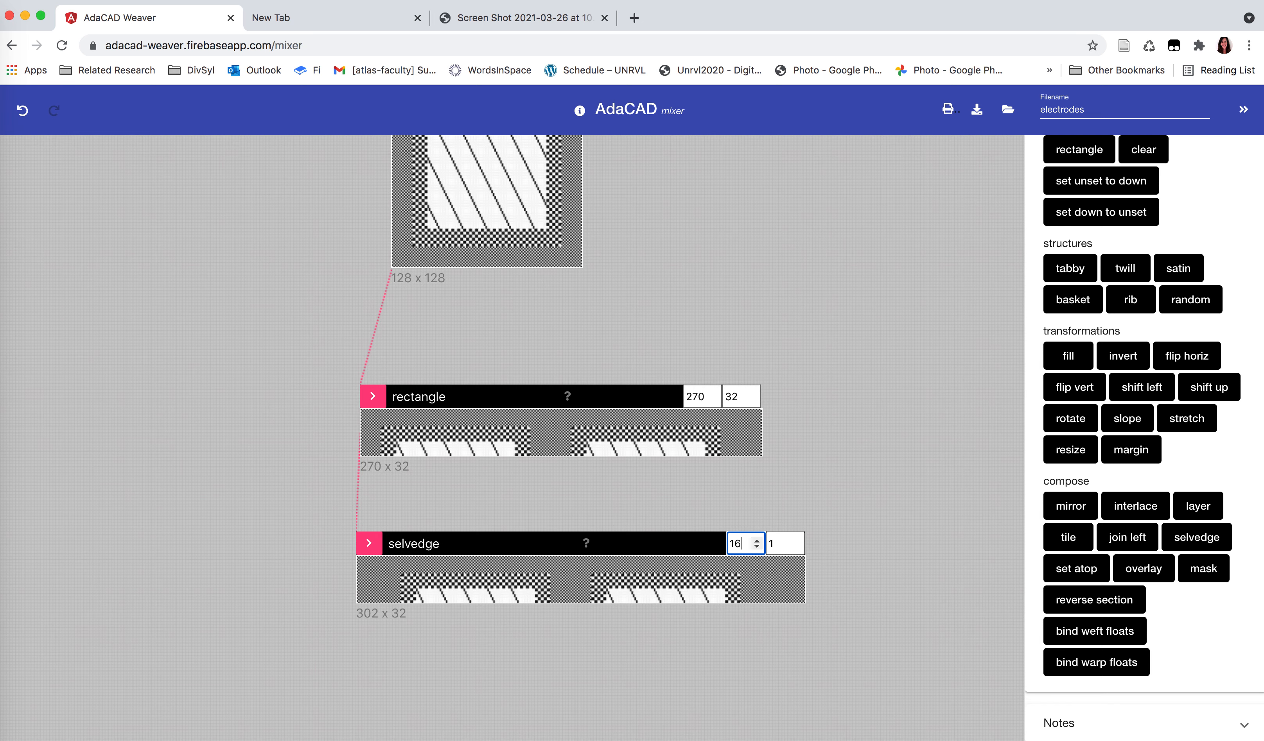
Set the height of the 270-wide rectangle to 128 and move the selvedge operation clear below it.
scroll(720, 594, "down", 2)
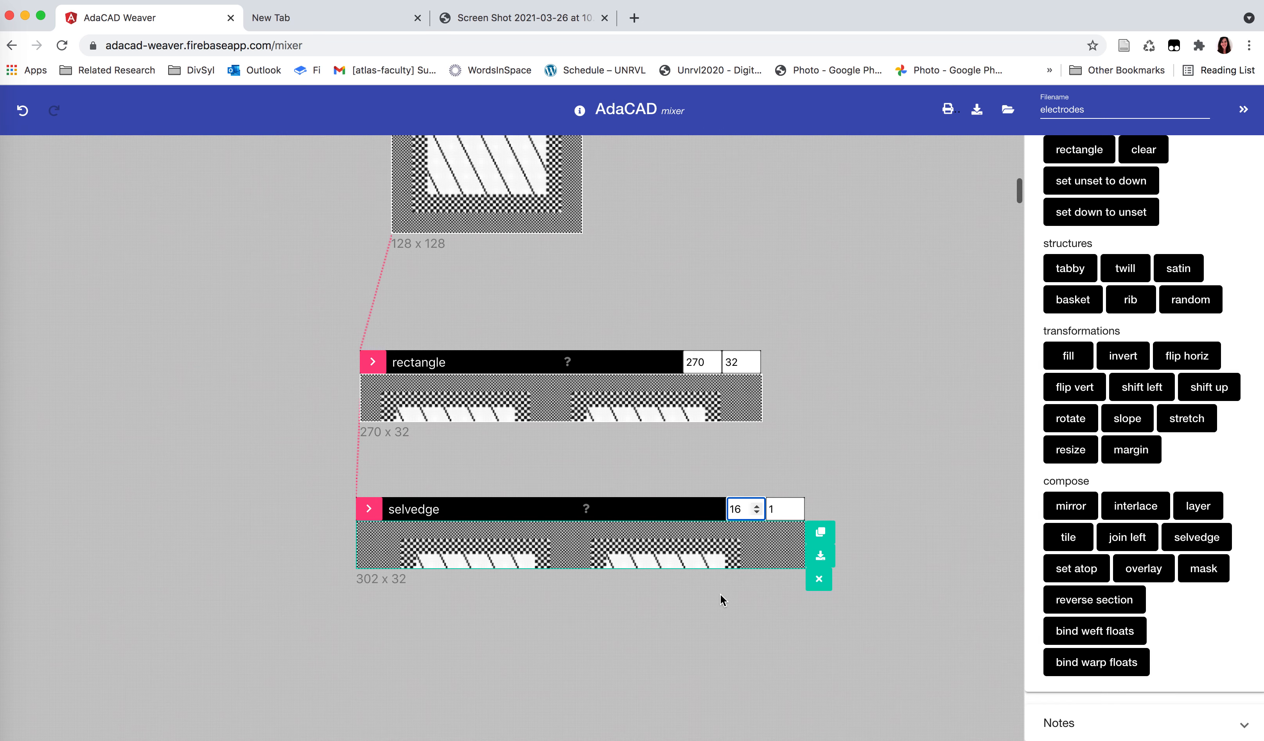
left_click(732, 362)
double_click(731, 363)
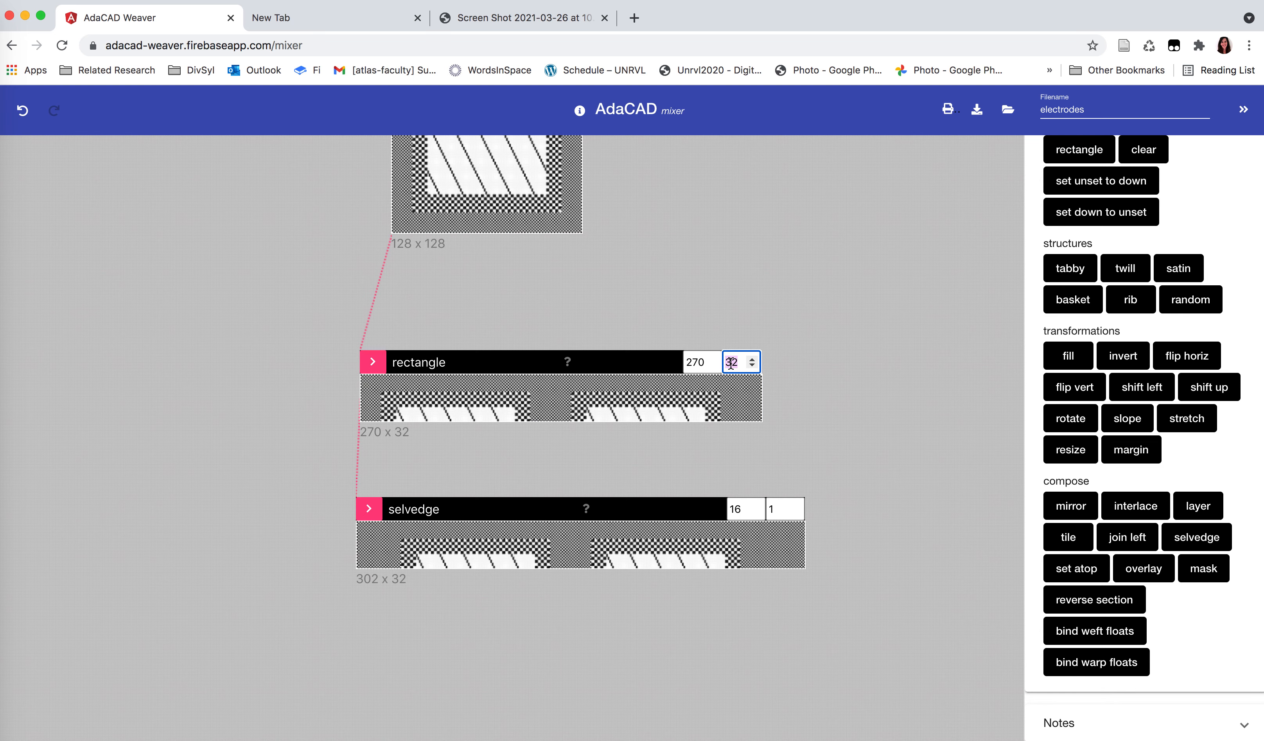
type("128")
key("Return")
scroll(833, 398, "down", 2)
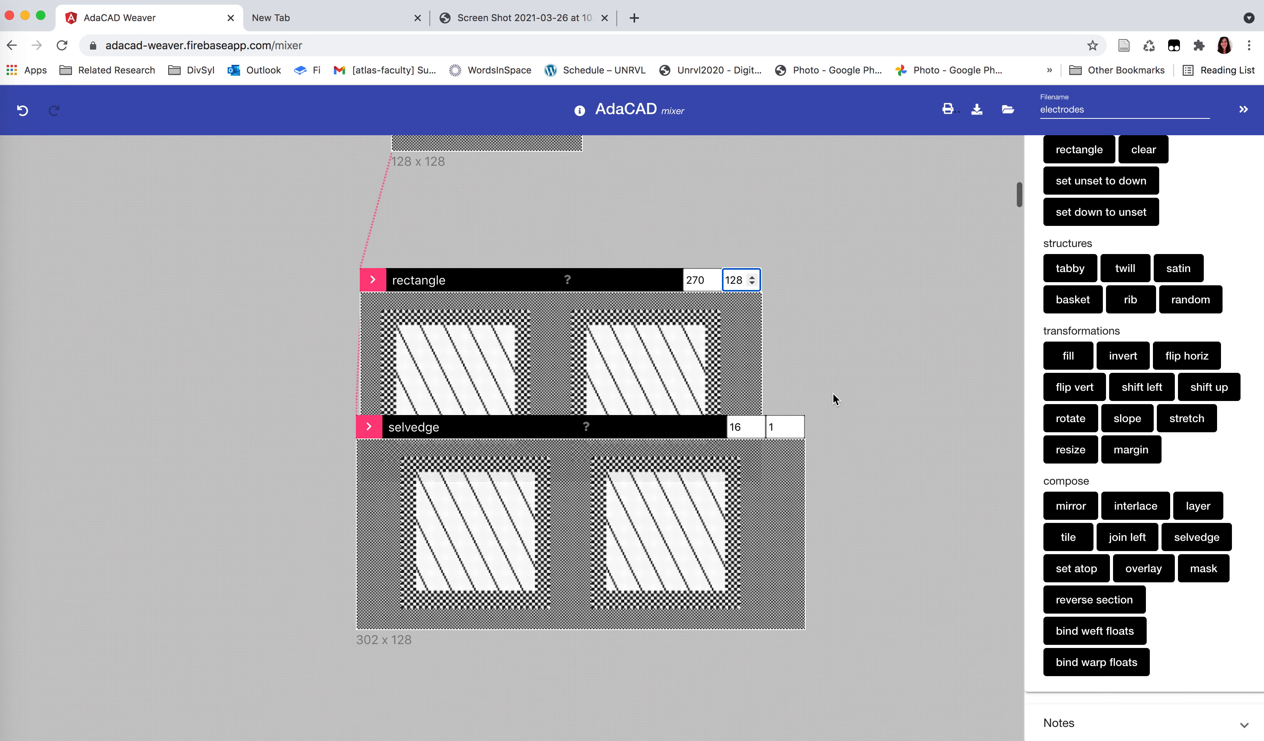
left_click_drag(606, 430, 364, 532)
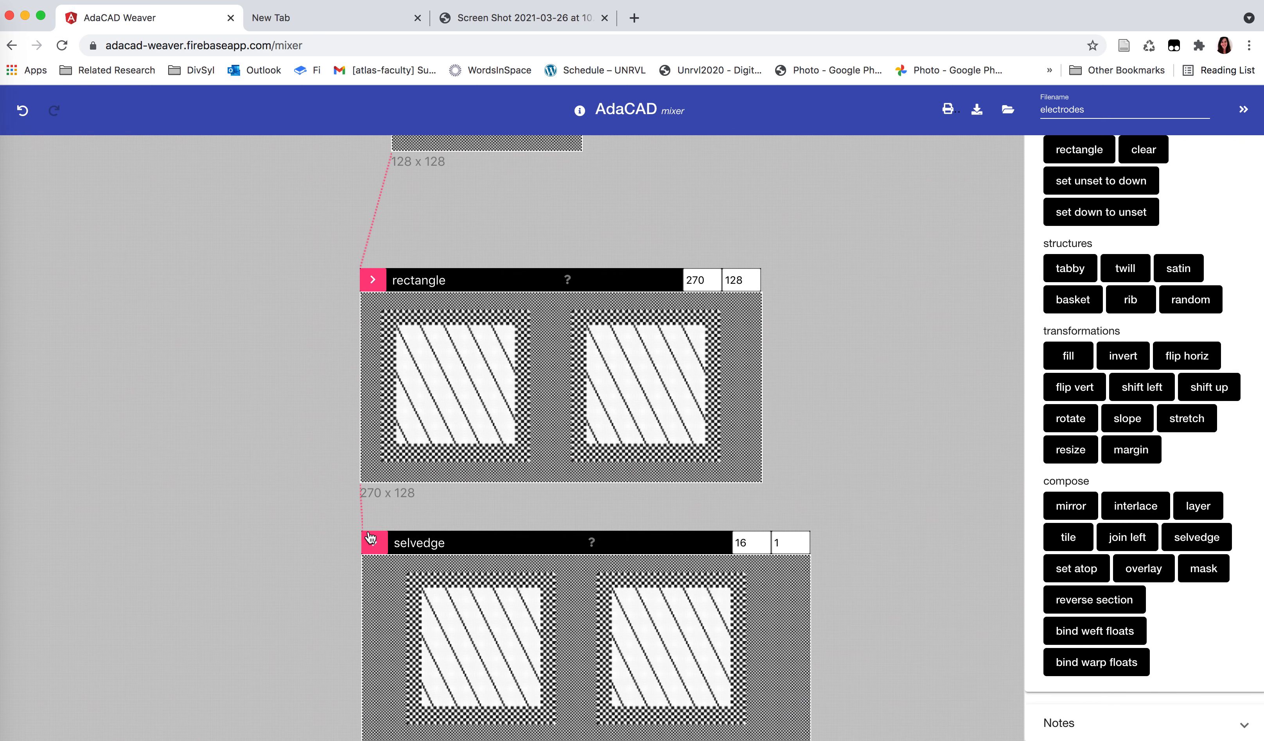
Check the download formats offered for the selvedge draft, then dismiss them without exporting.
scroll(700, 452, "down", 4)
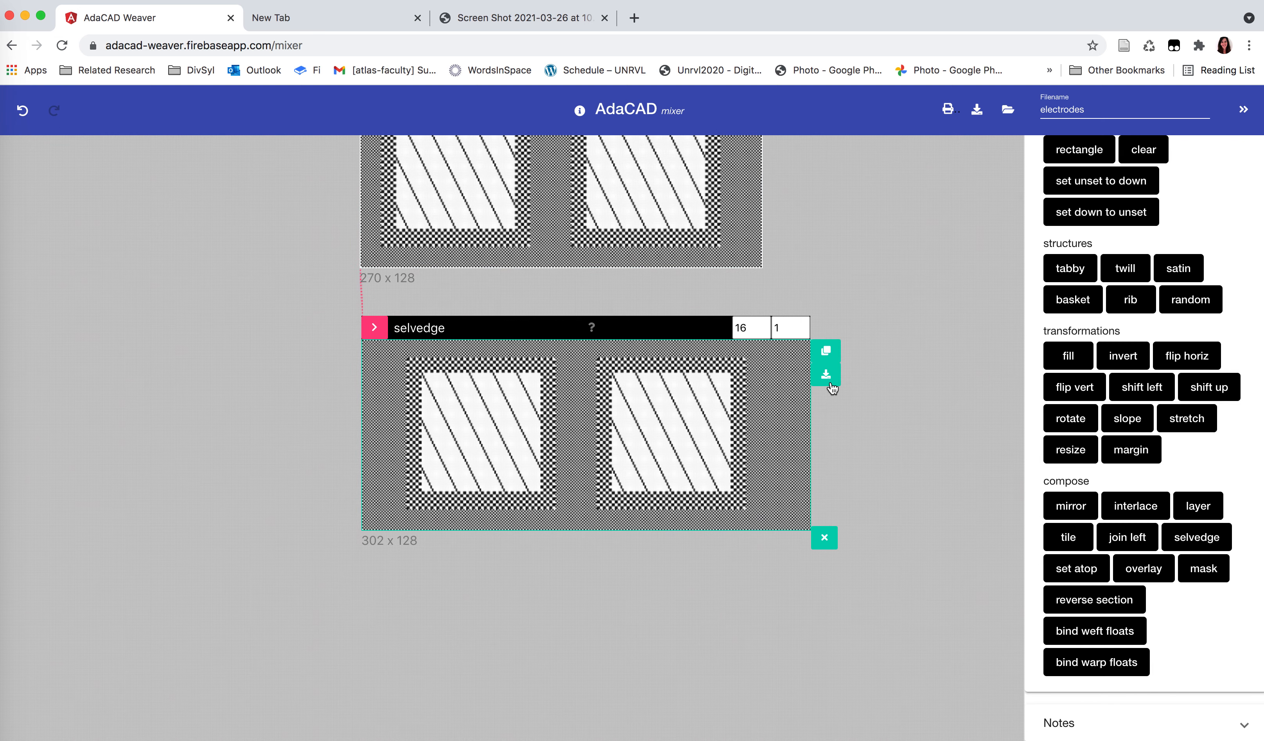
left_click(826, 370)
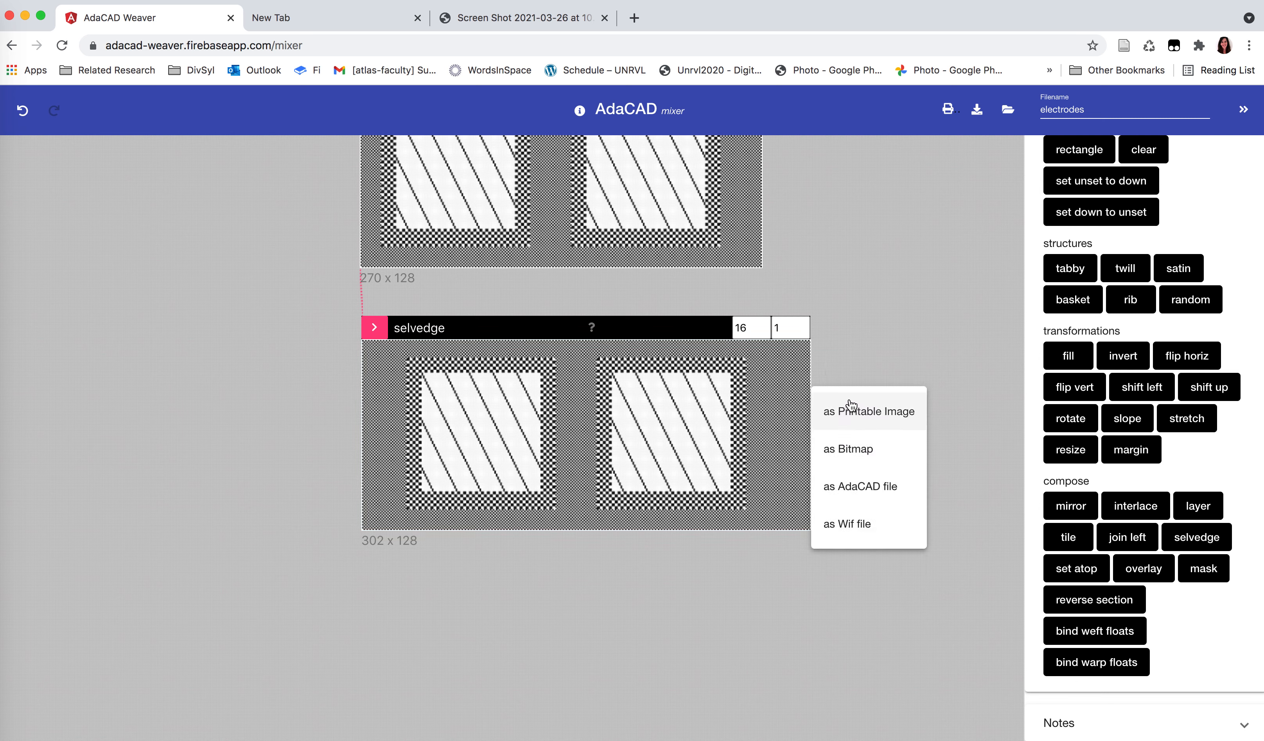
left_click(856, 320)
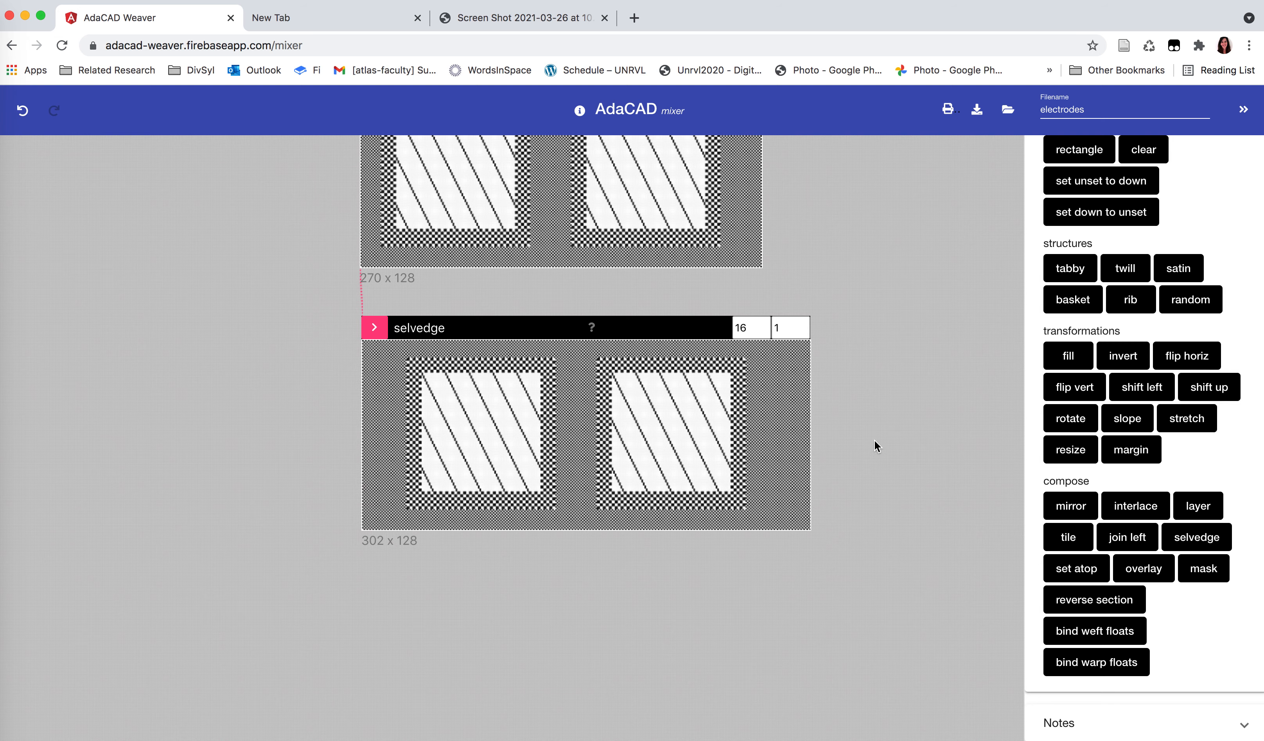
Set the twill operation's first value to 5.
scroll(874, 440, "up", 5)
scroll(873, 441, "up", 10)
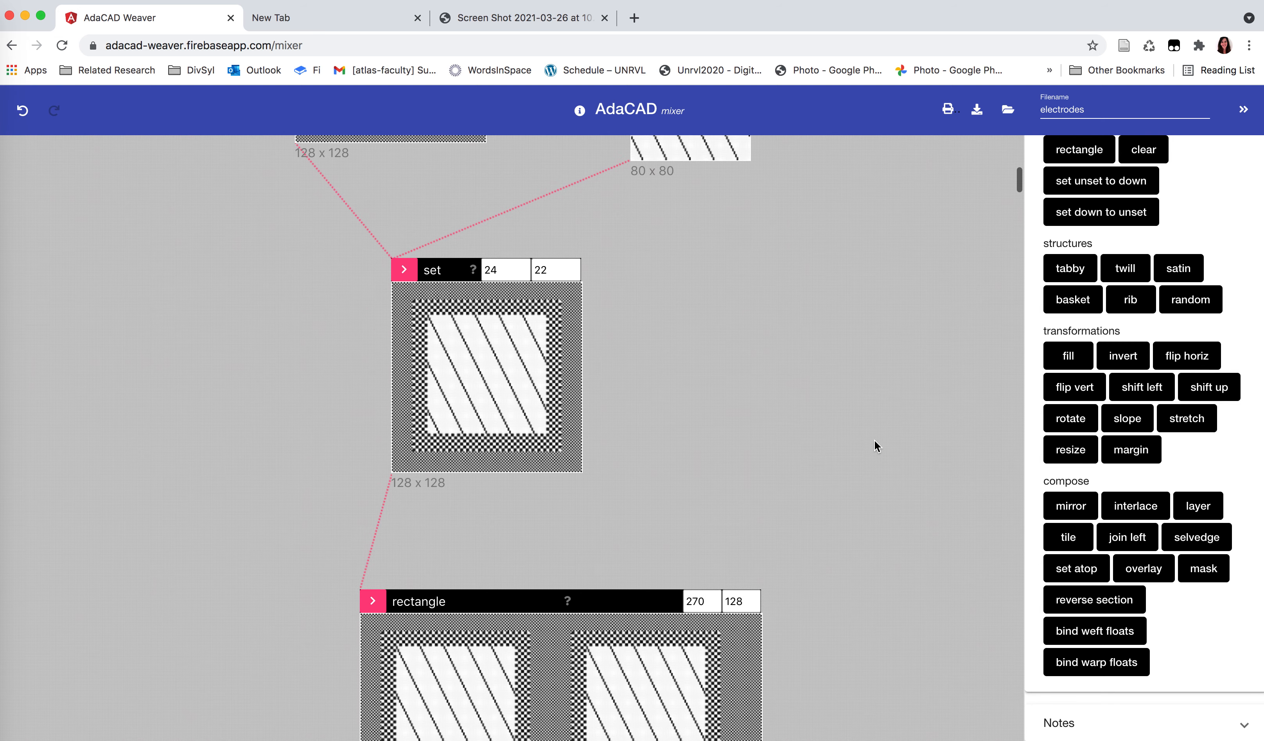
scroll(736, 251, "up", 5)
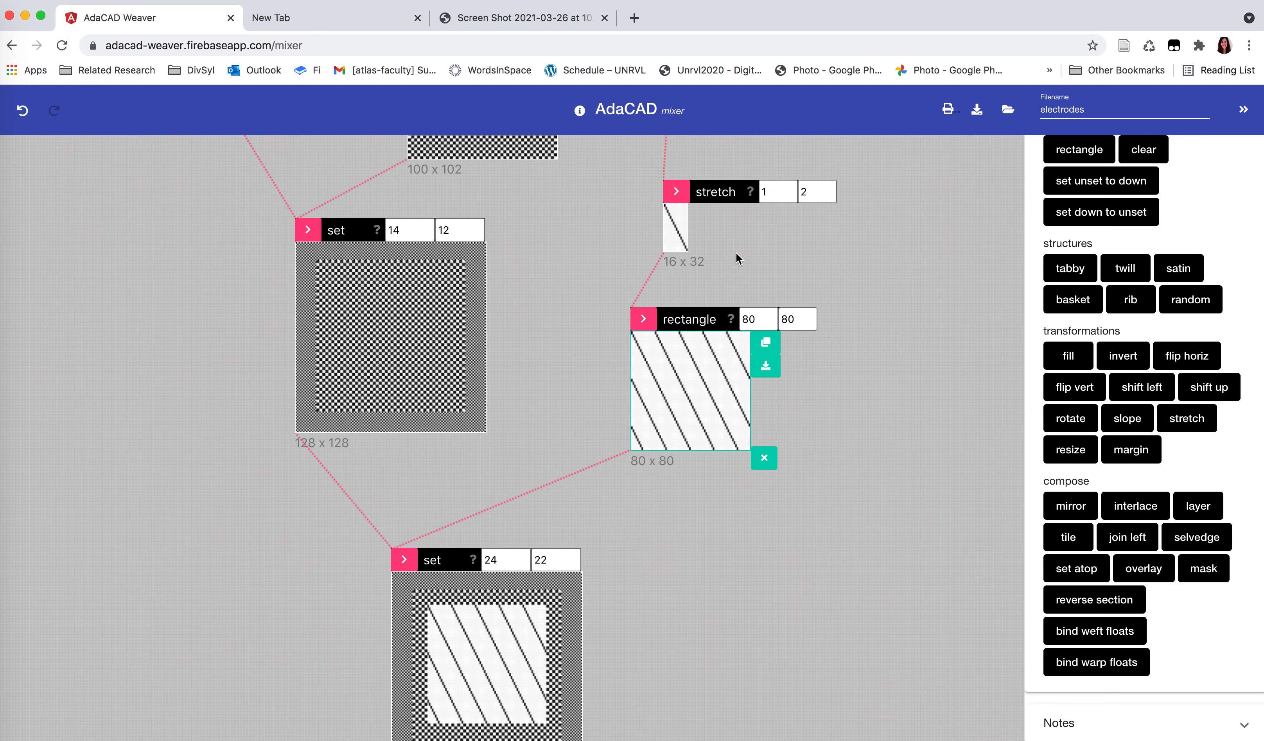
double_click(760, 242)
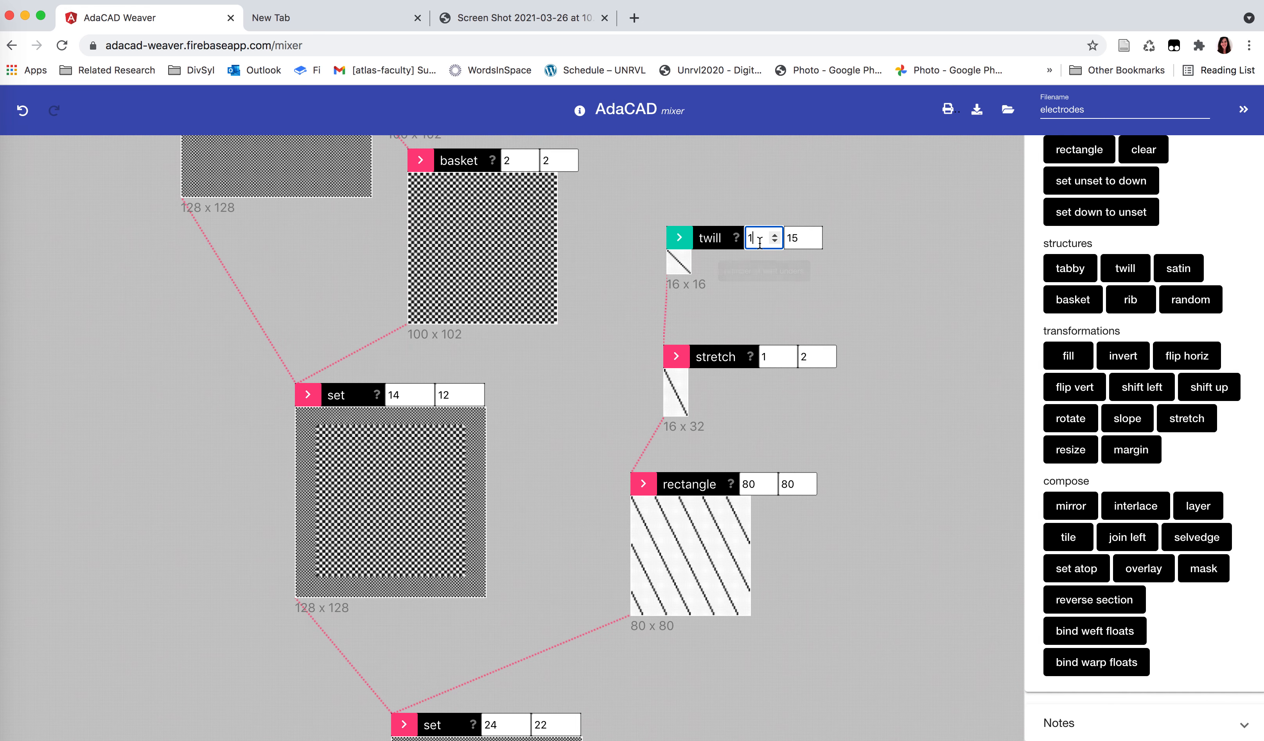
type("2")
key("Up")
key("Up")
key("Up")
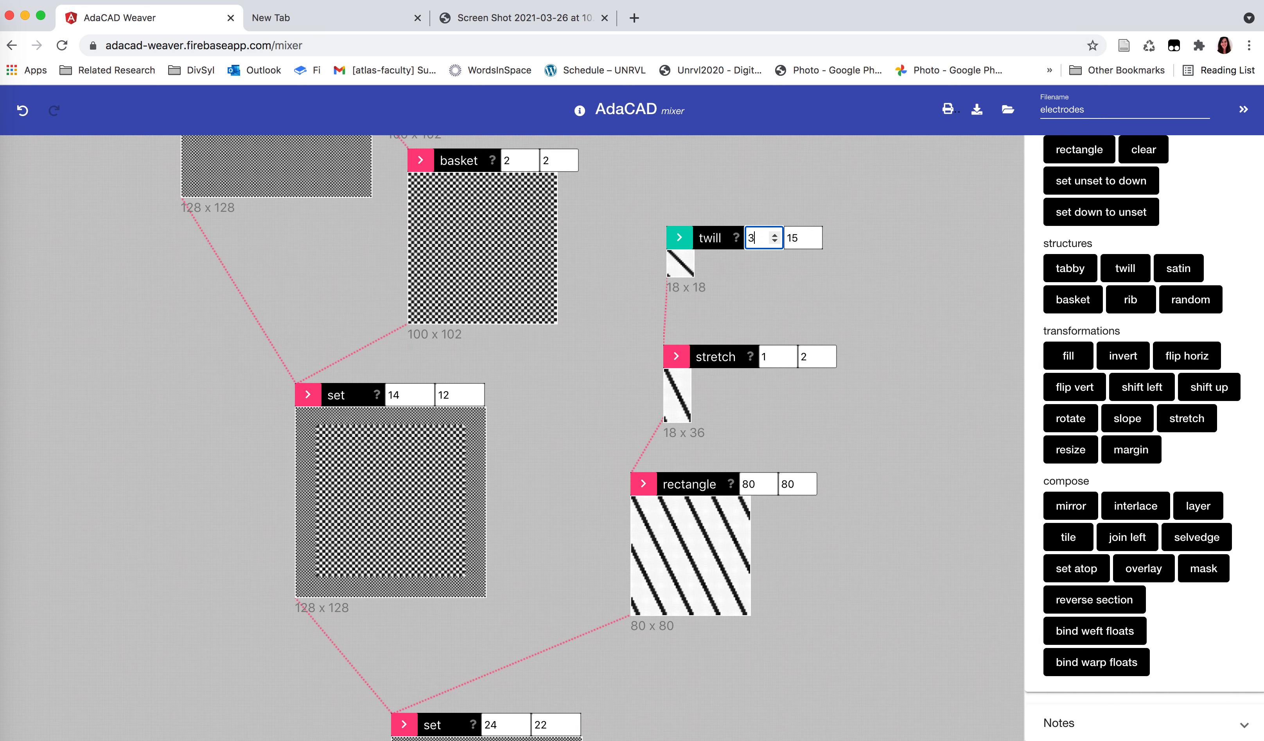
left_click(792, 241)
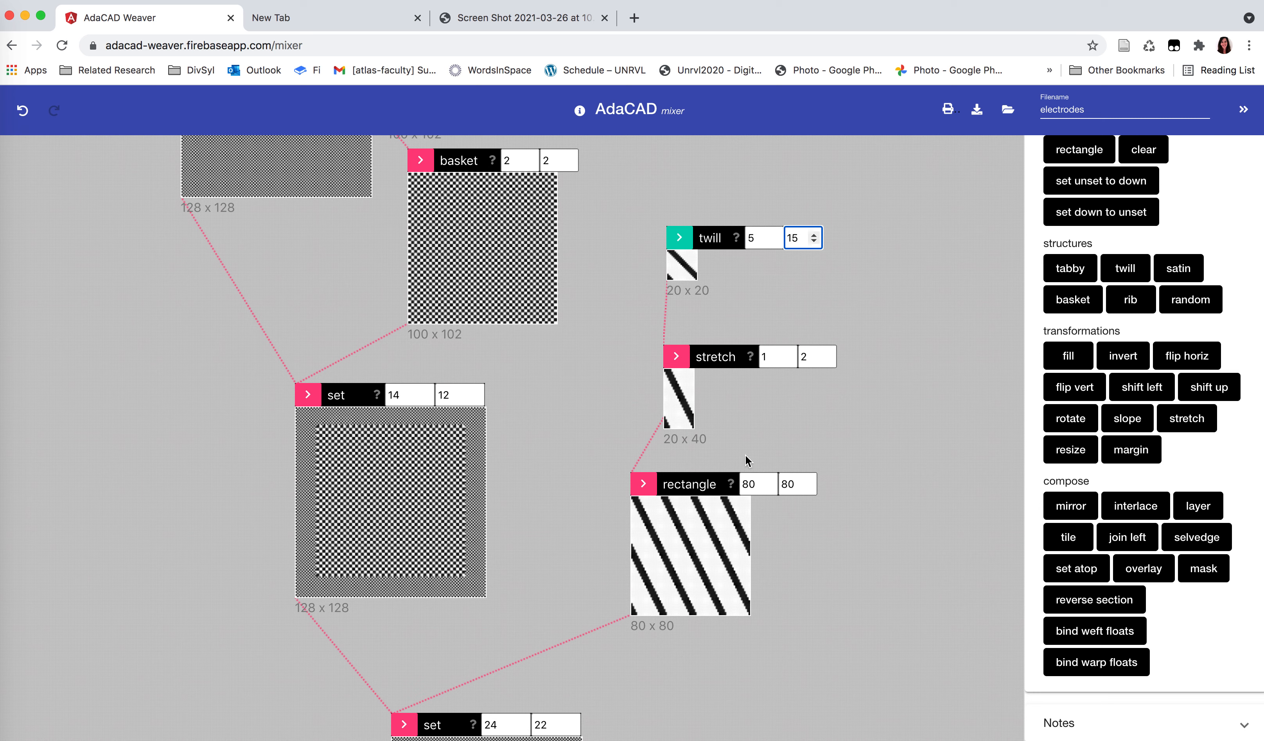
Set the stretch operation's second value to 3 and check the second set atop draft.
left_click(770, 359)
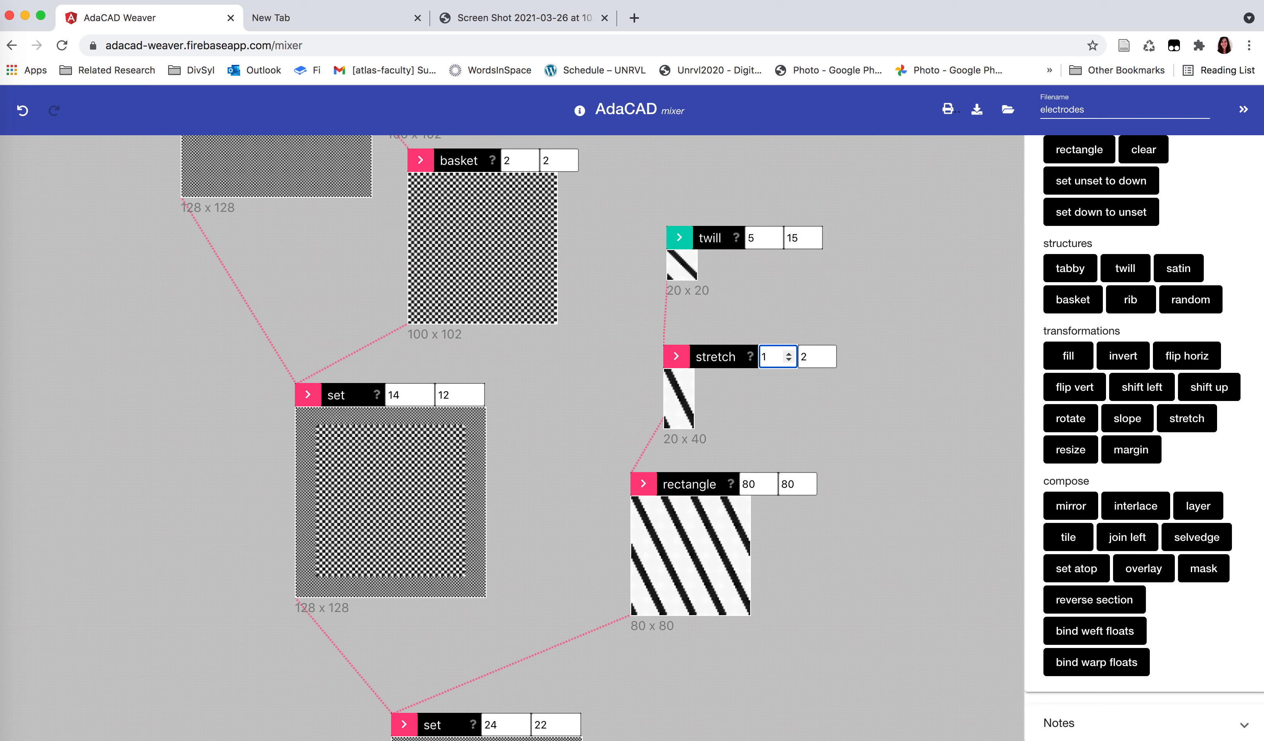
key("Up")
key("Down")
left_click(807, 358)
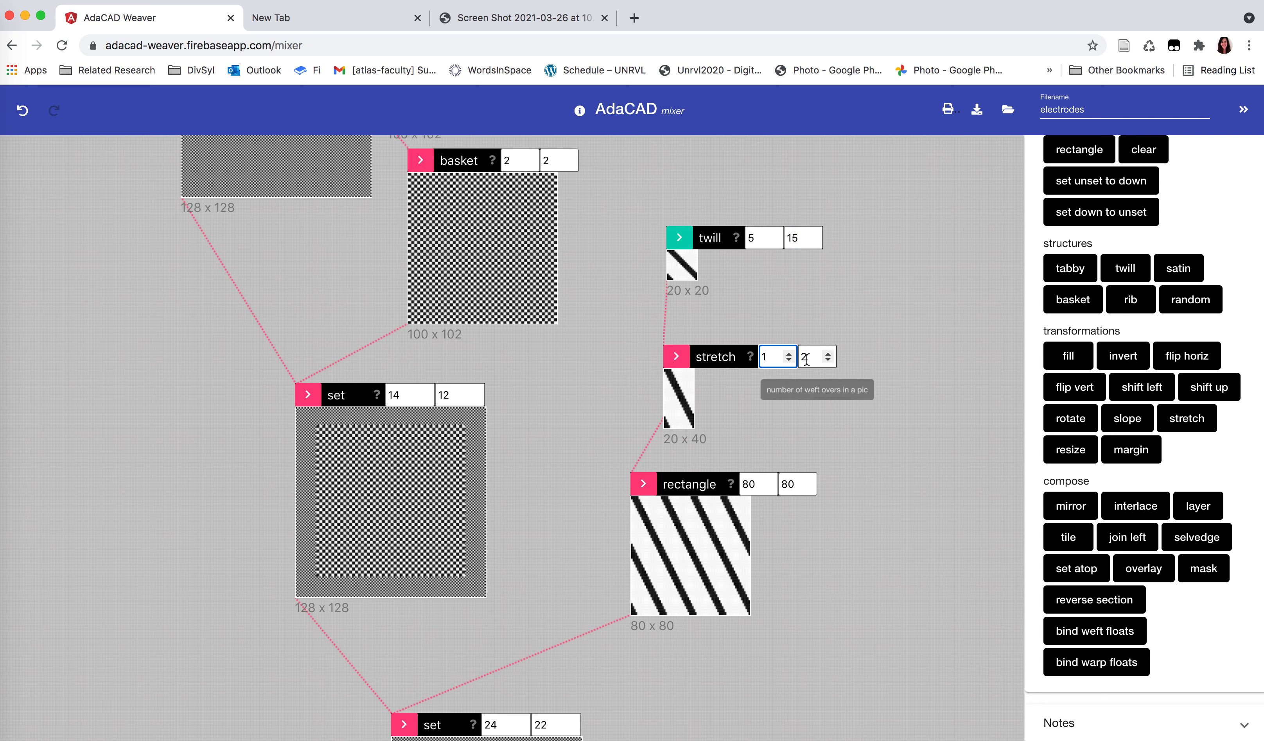
key("Up")
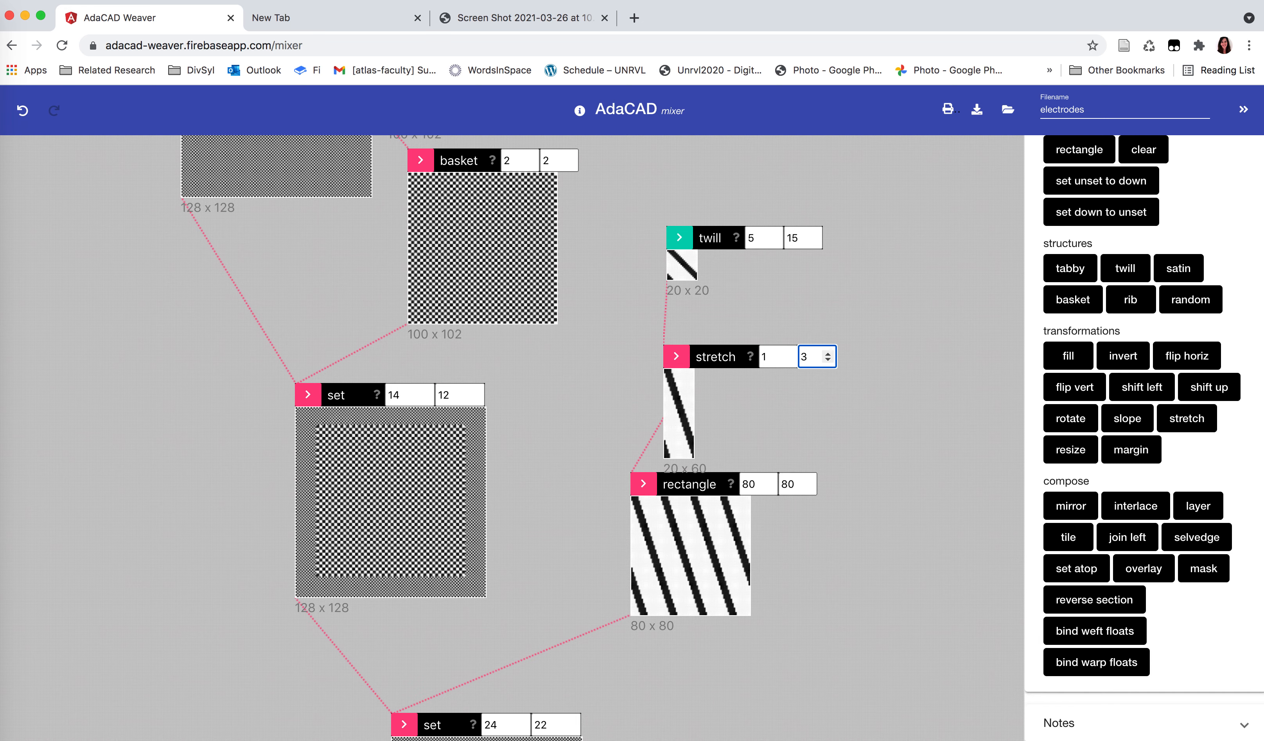
mouse_move(675, 430)
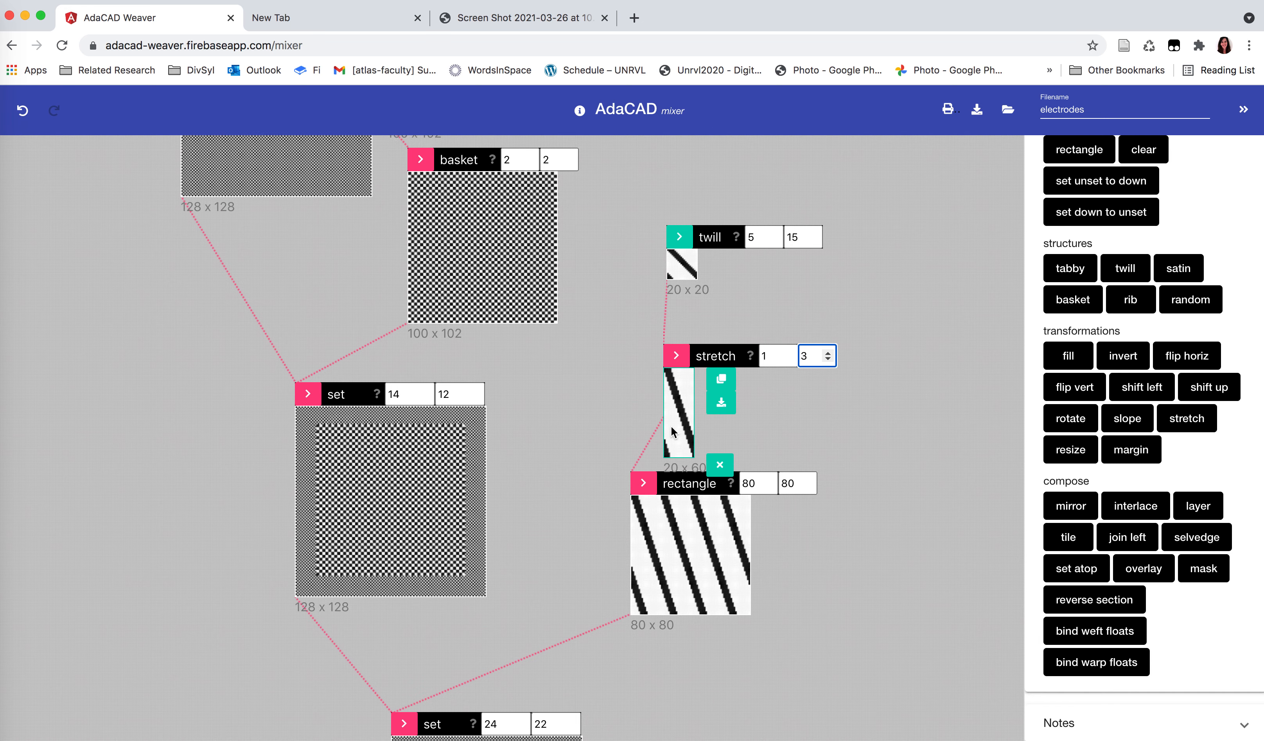
scroll(672, 431, "down", 5)
scroll(671, 425, "down", 1)
mouse_move(445, 531)
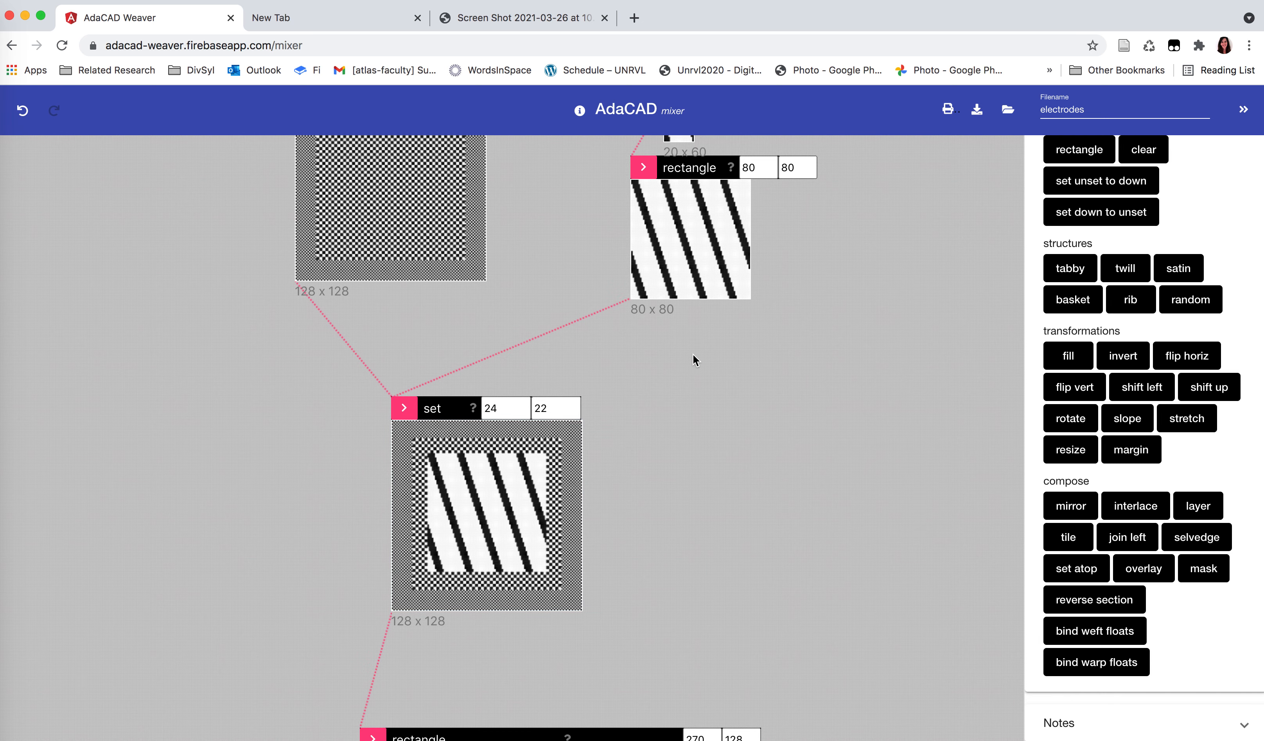
Set both values of the basket operation to 3 and check the set atop and repeated rectangle drafts.
scroll(693, 279, "up", 5)
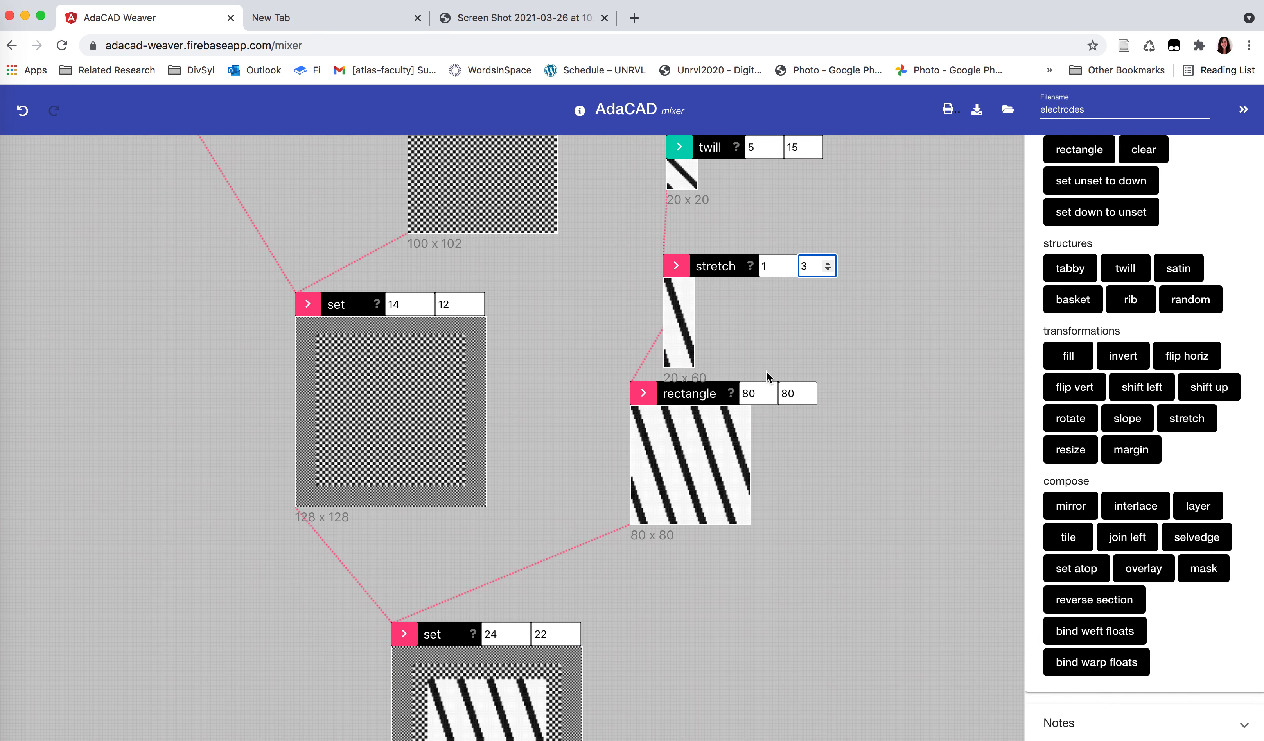
scroll(485, 345, "up", 5)
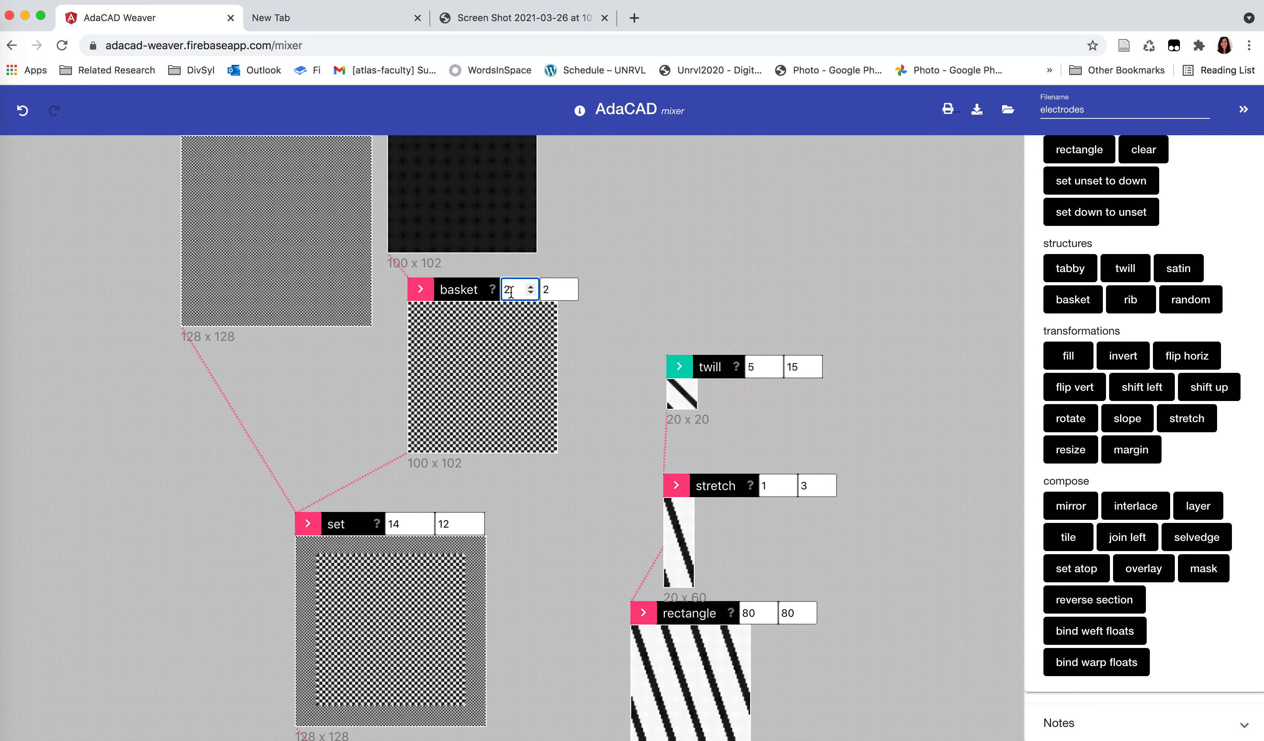
key("Up")
left_click(561, 291)
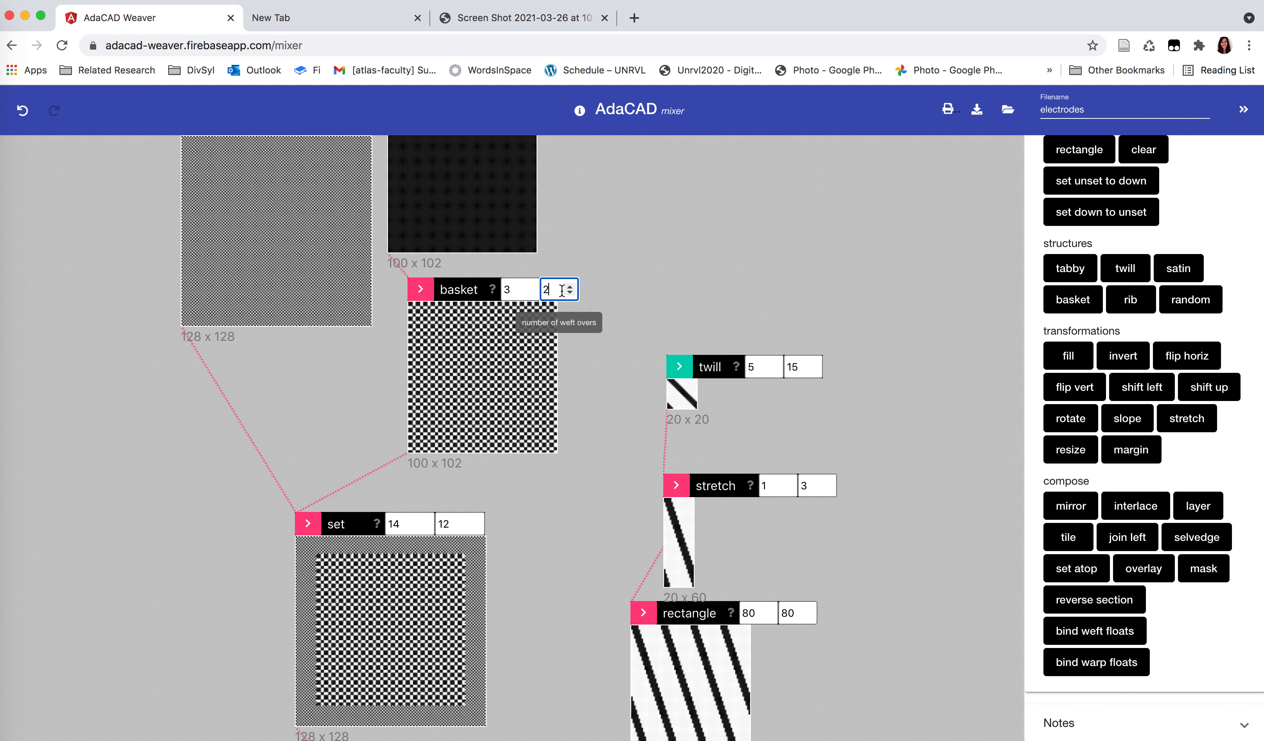
key("Up")
scroll(527, 575, "down", 8)
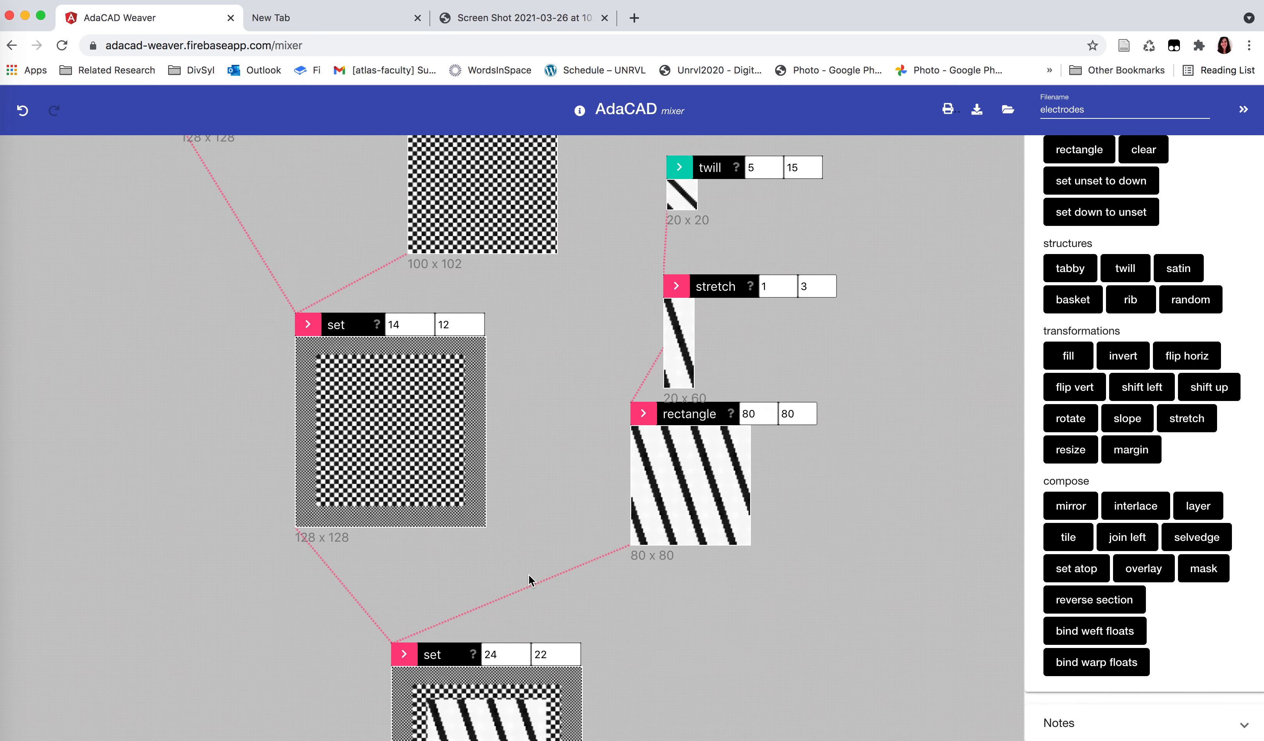
scroll(674, 601, "down", 6)
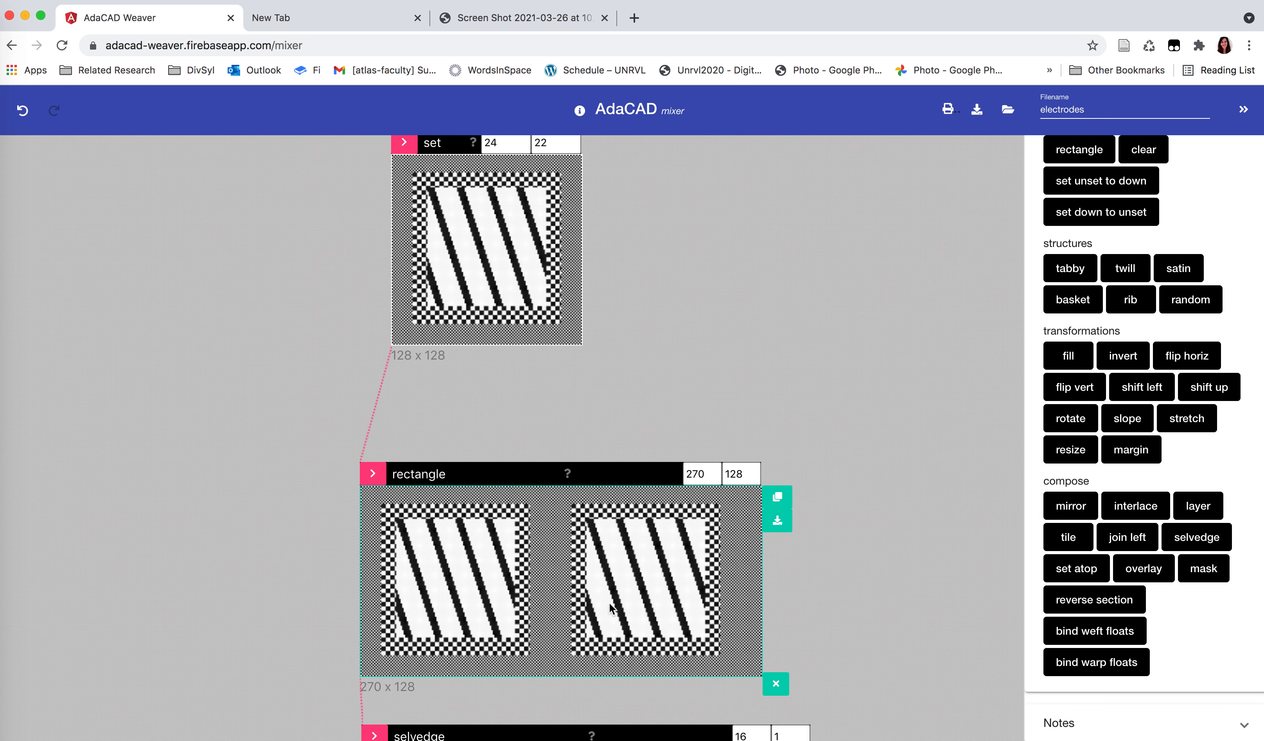
Download the selvedge draft as an AdaCAD file.
scroll(831, 481, "down", 5)
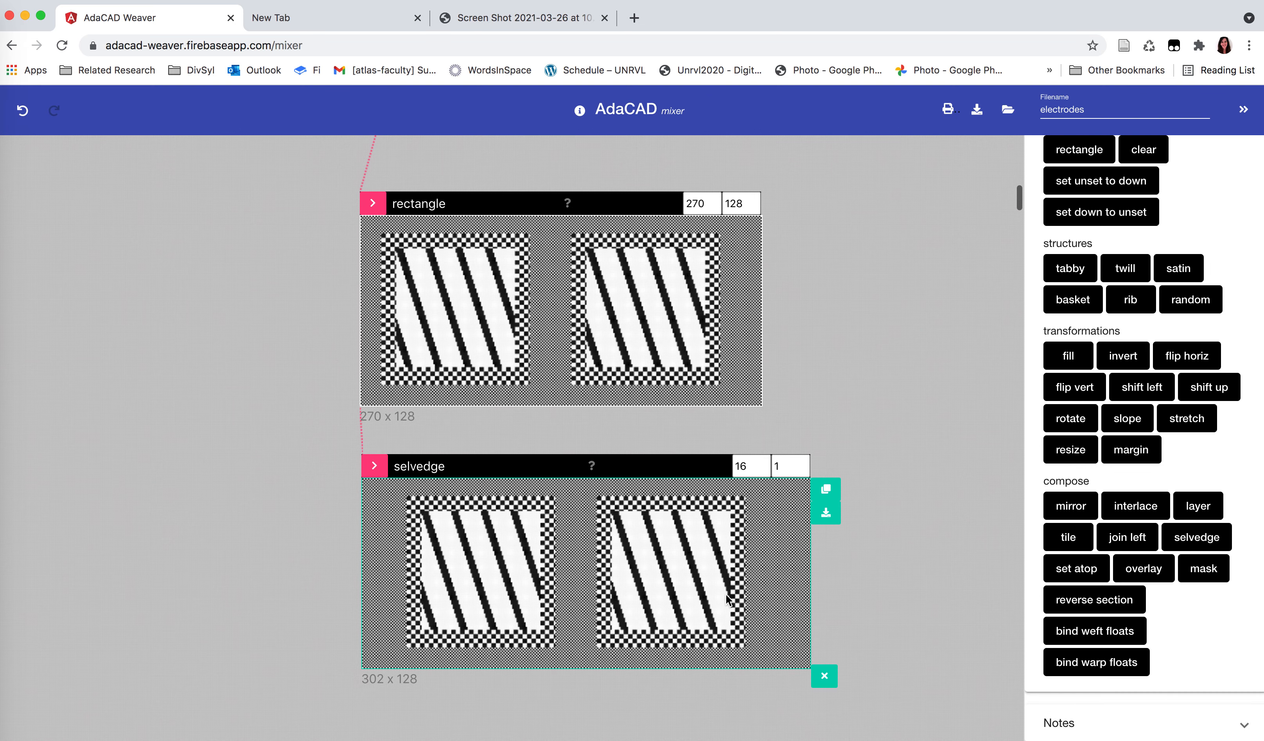
left_click(825, 513)
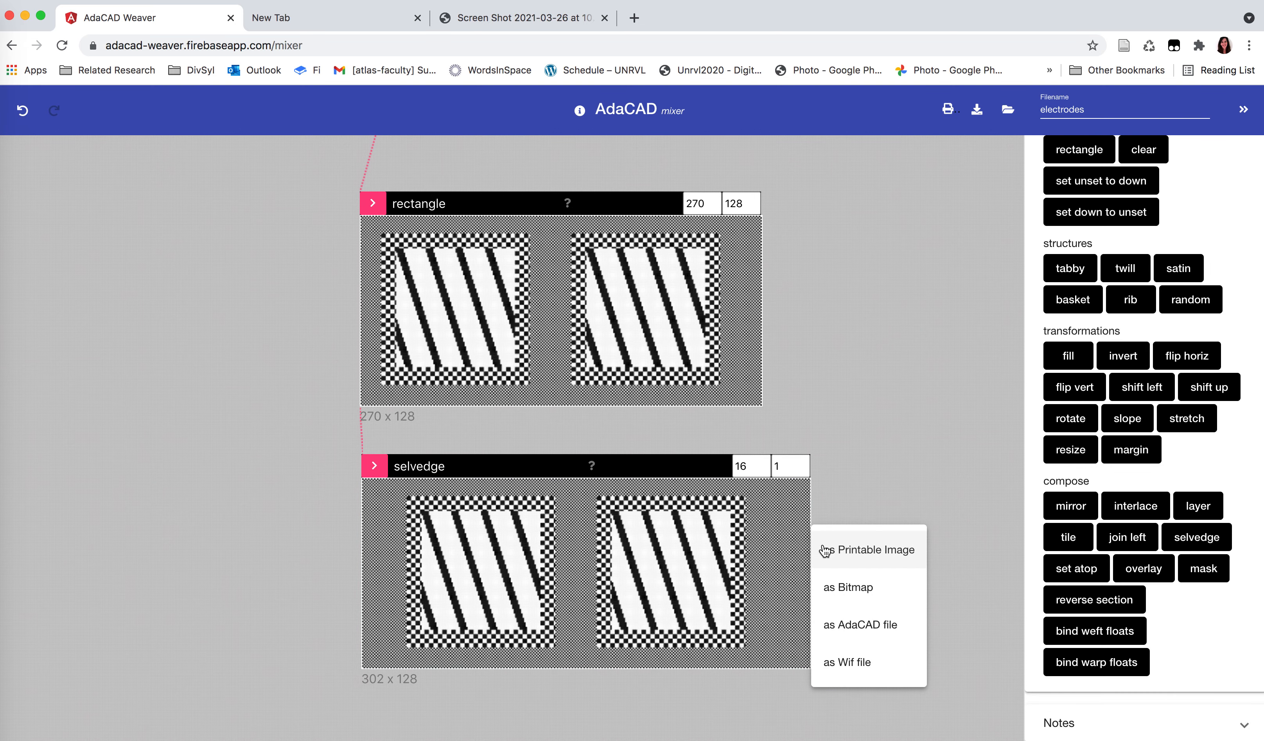
left_click(831, 624)
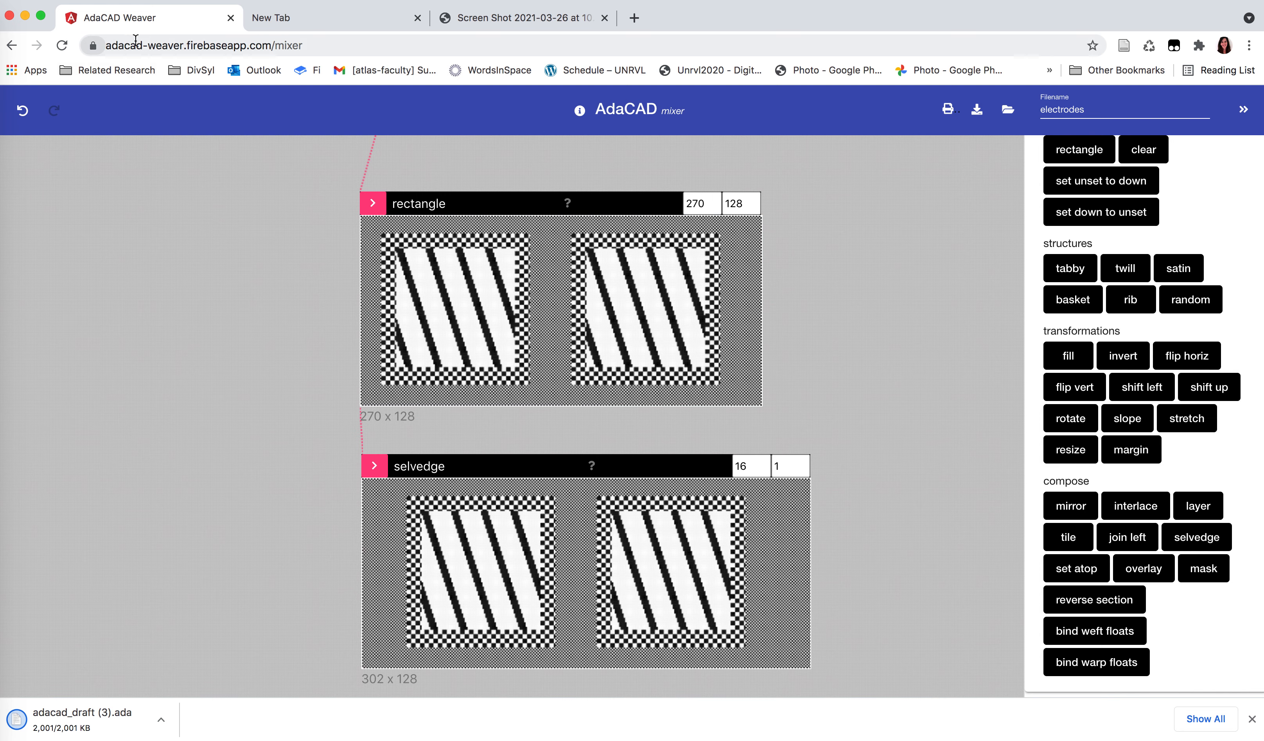
Switch from the mixer to the AdaCAD weaver at adacad-weaver.firebaseapp.com.
left_click(275, 45)
key("alt+shift+Left")
key("BackSpace")
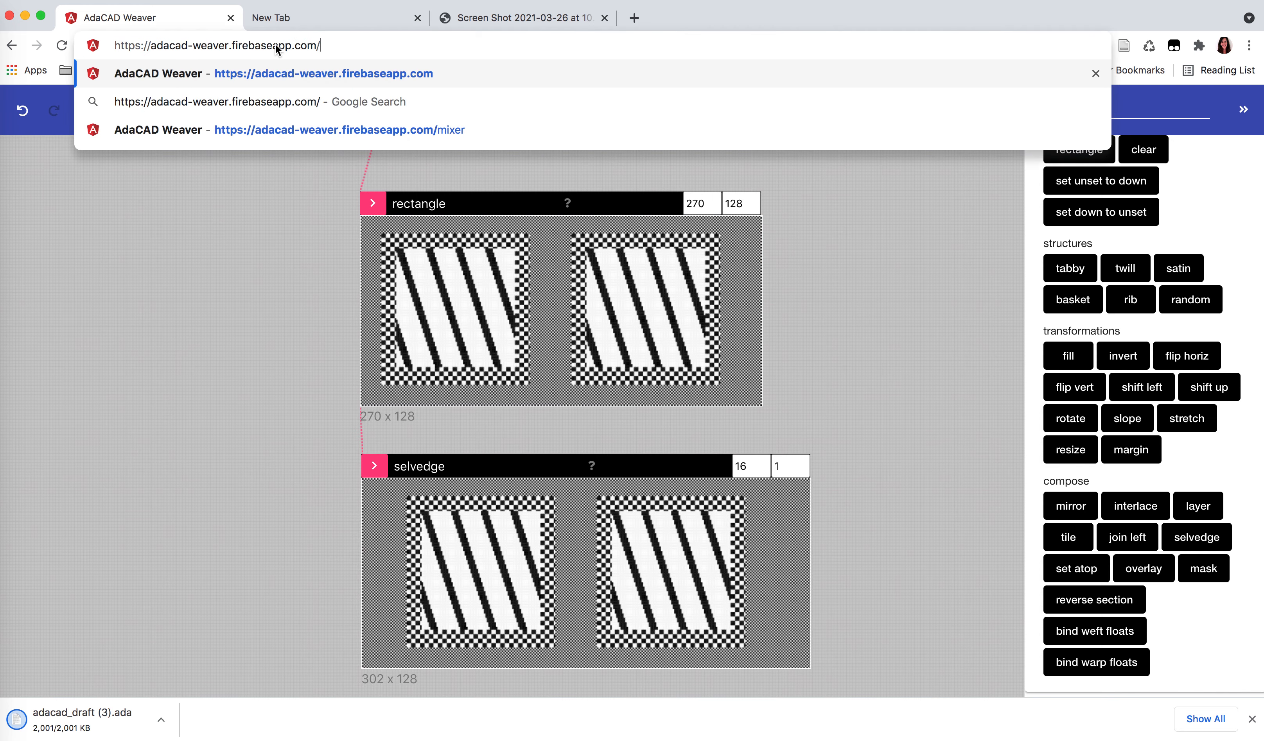
key("Return")
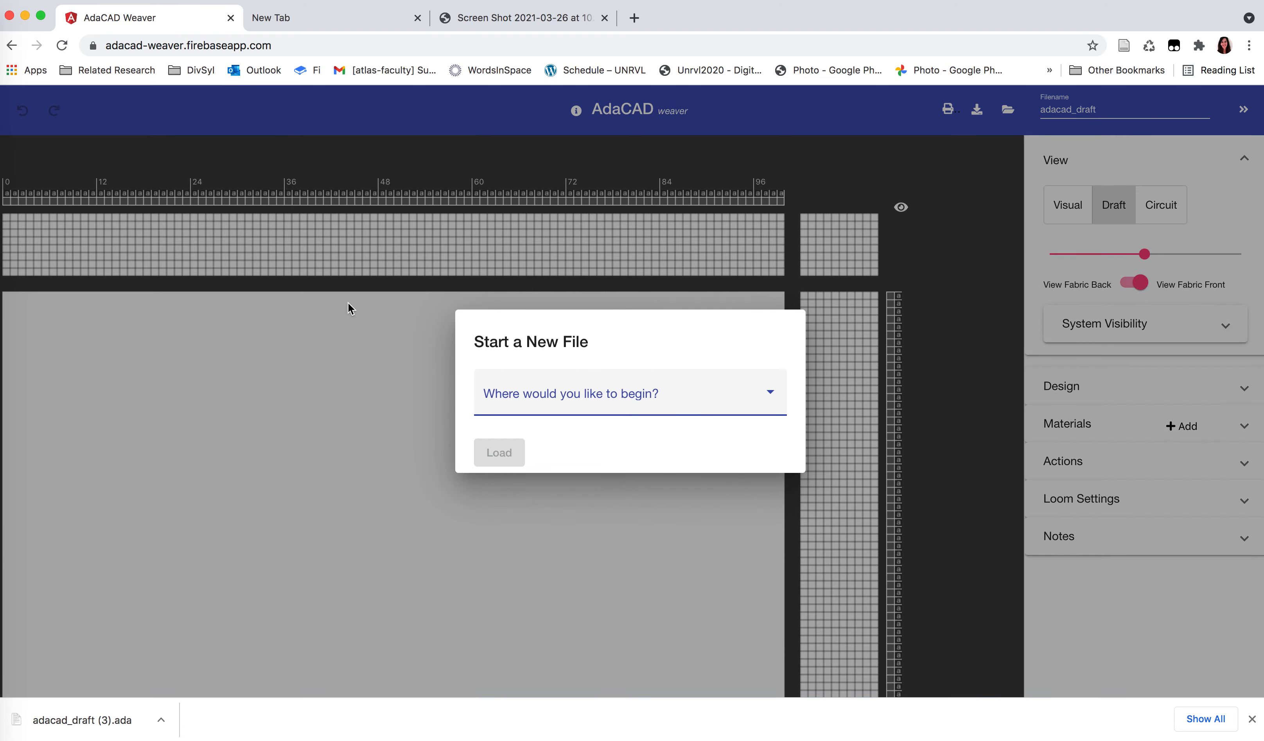
Start a new file from an AdaCAD (.ada) file, uploading and loading adacad_draft (3).ada from Downloads.
left_click(552, 406)
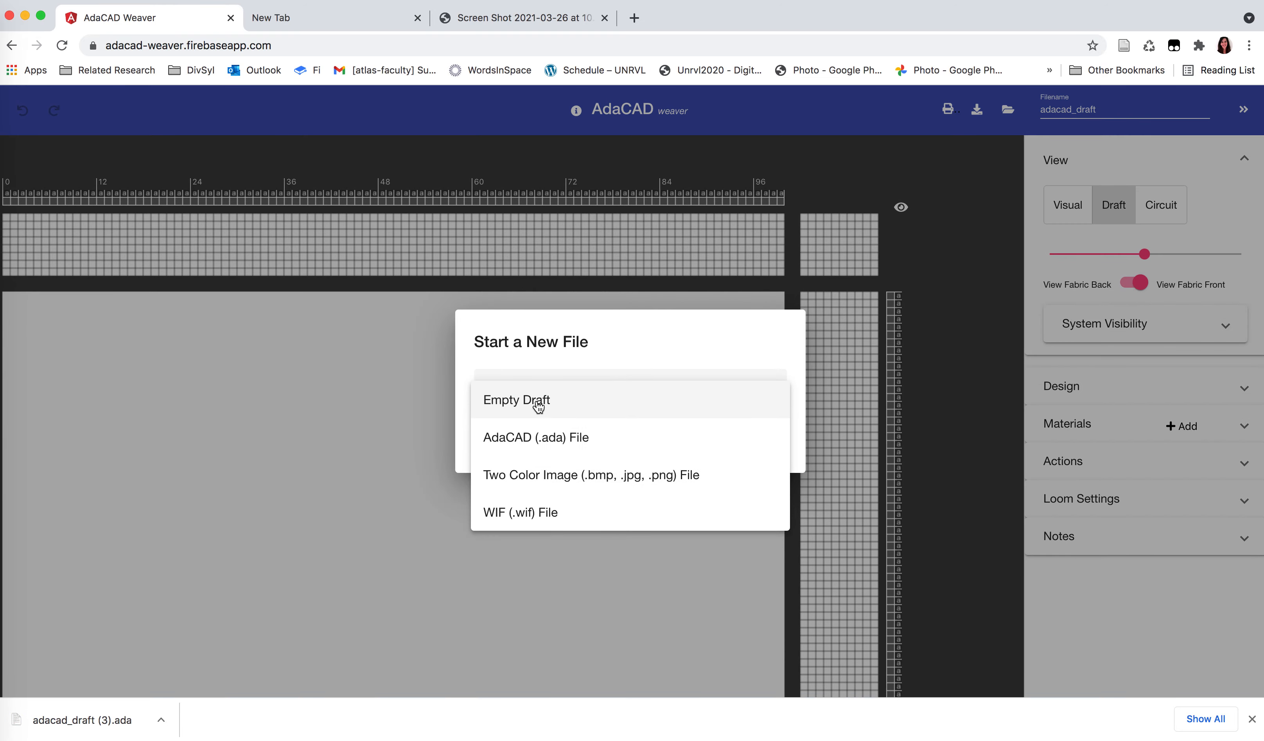
left_click(535, 438)
left_click(524, 428)
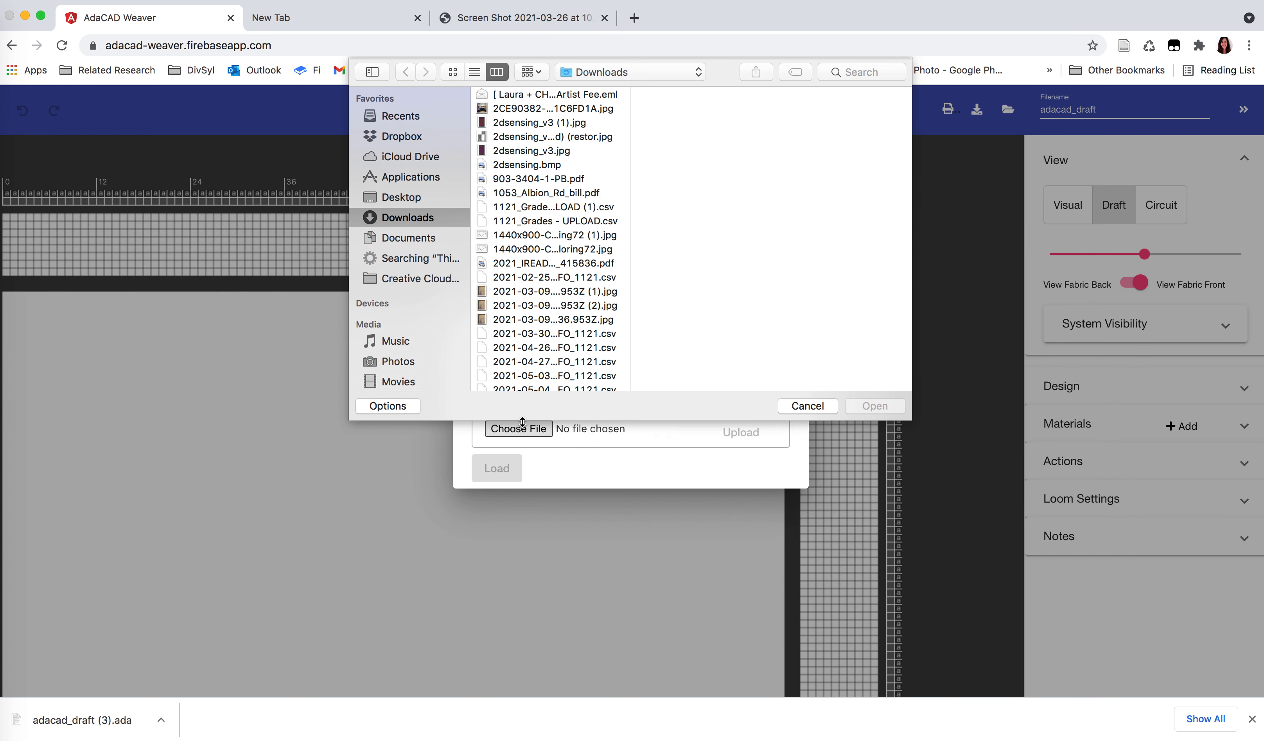
scroll(545, 222, "down", 10)
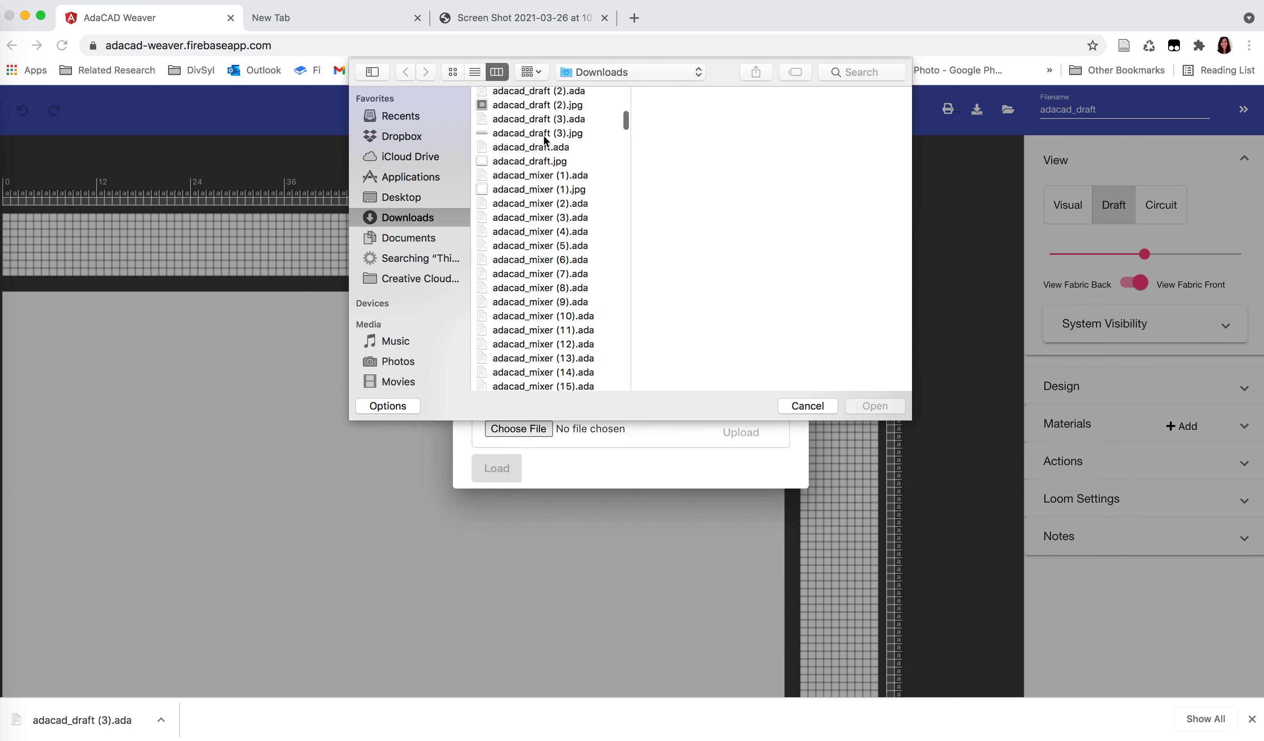
left_click(543, 134)
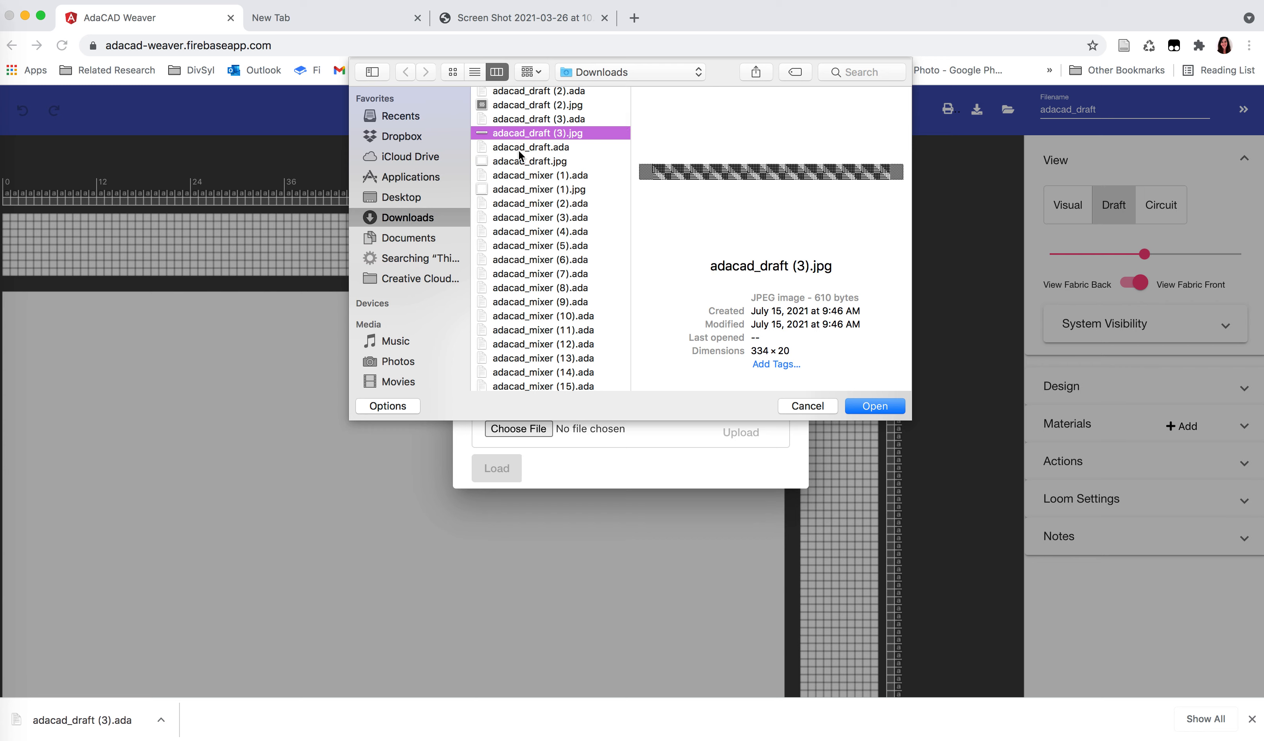
left_click(522, 120)
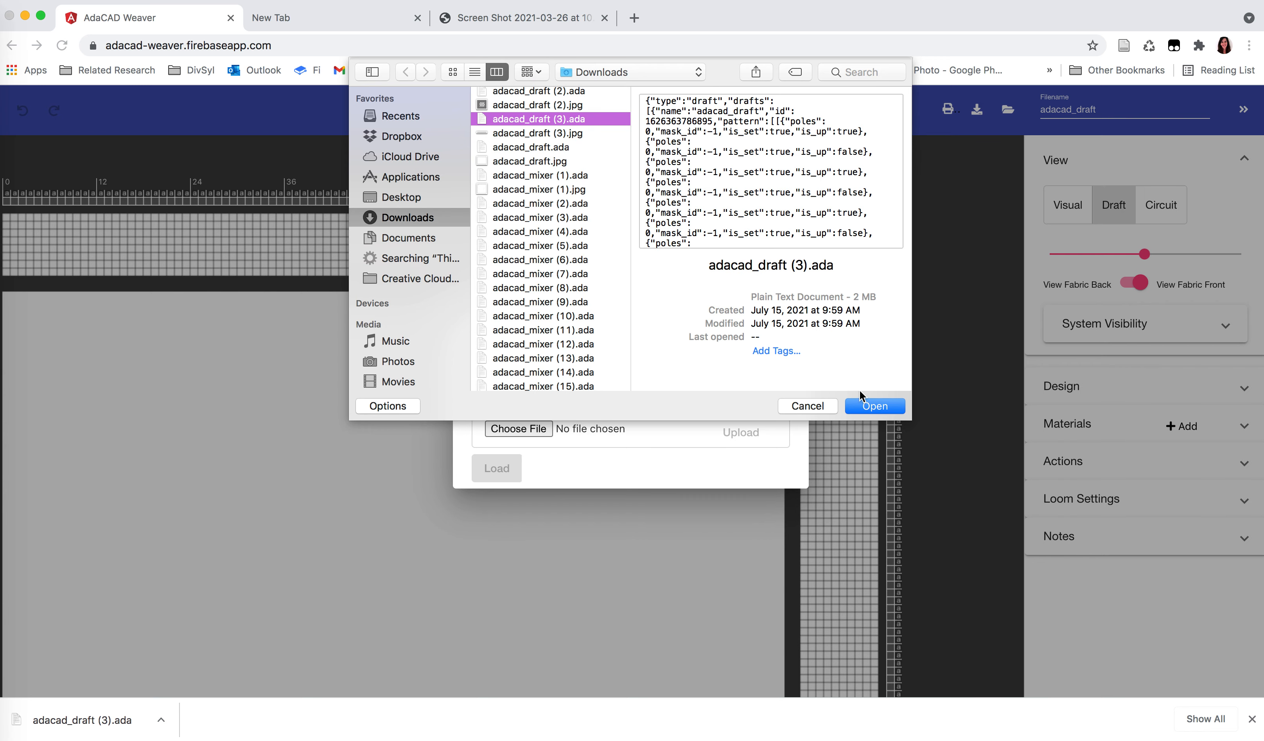
left_click(876, 407)
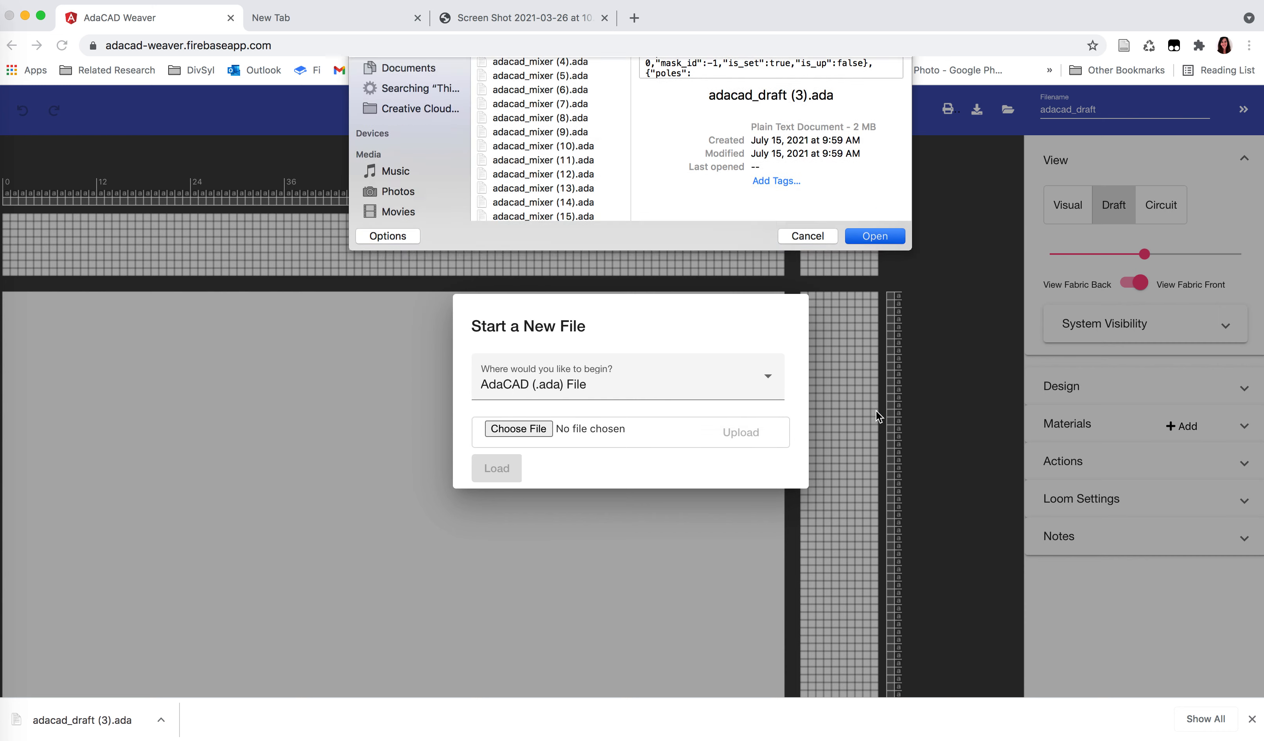
left_click(747, 436)
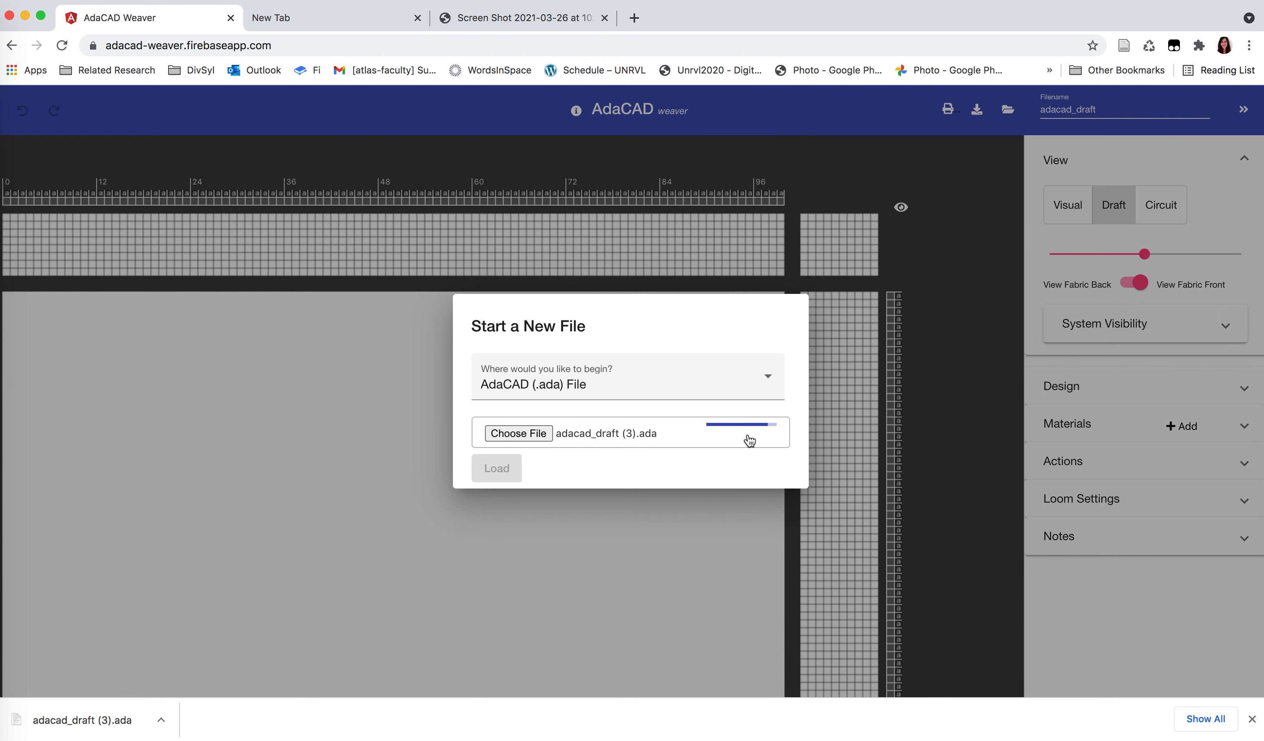
left_click(493, 471)
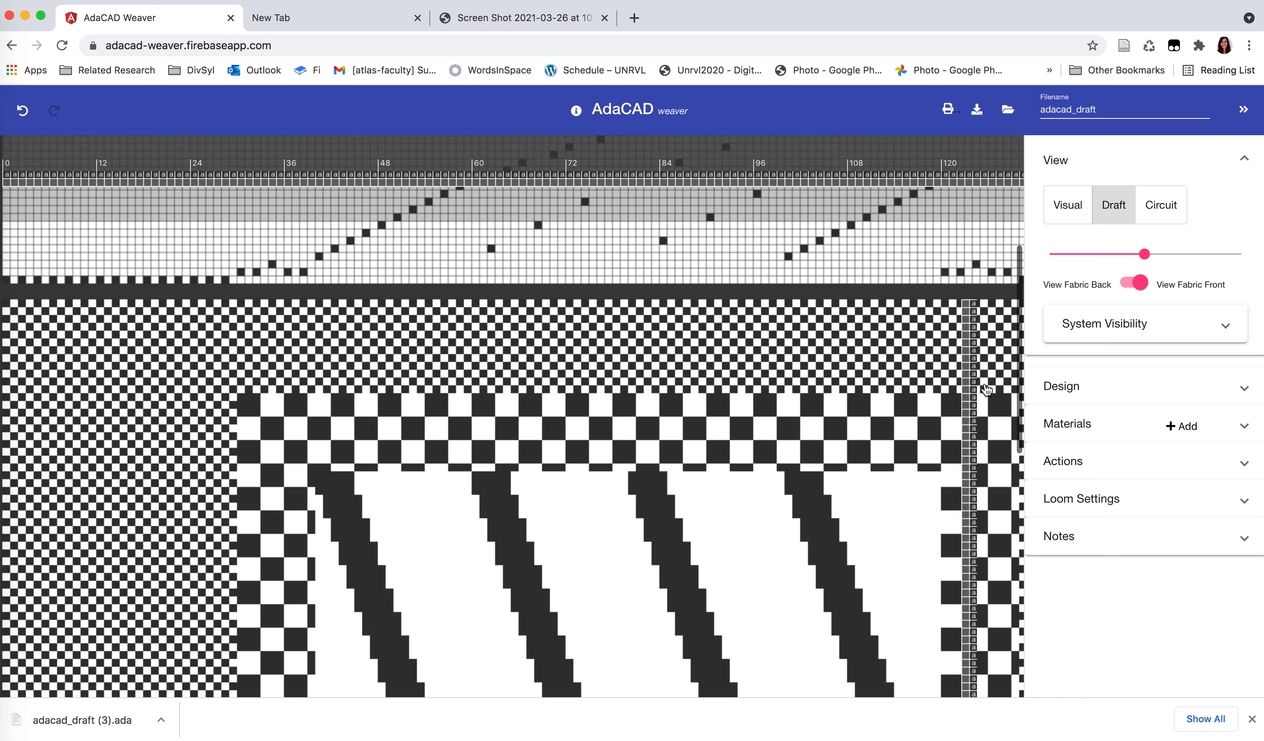
Set the draft zoom to 19 and hide the threading, tie-up and treadling grids around the drawdown.
scroll(986, 390, "up", 5)
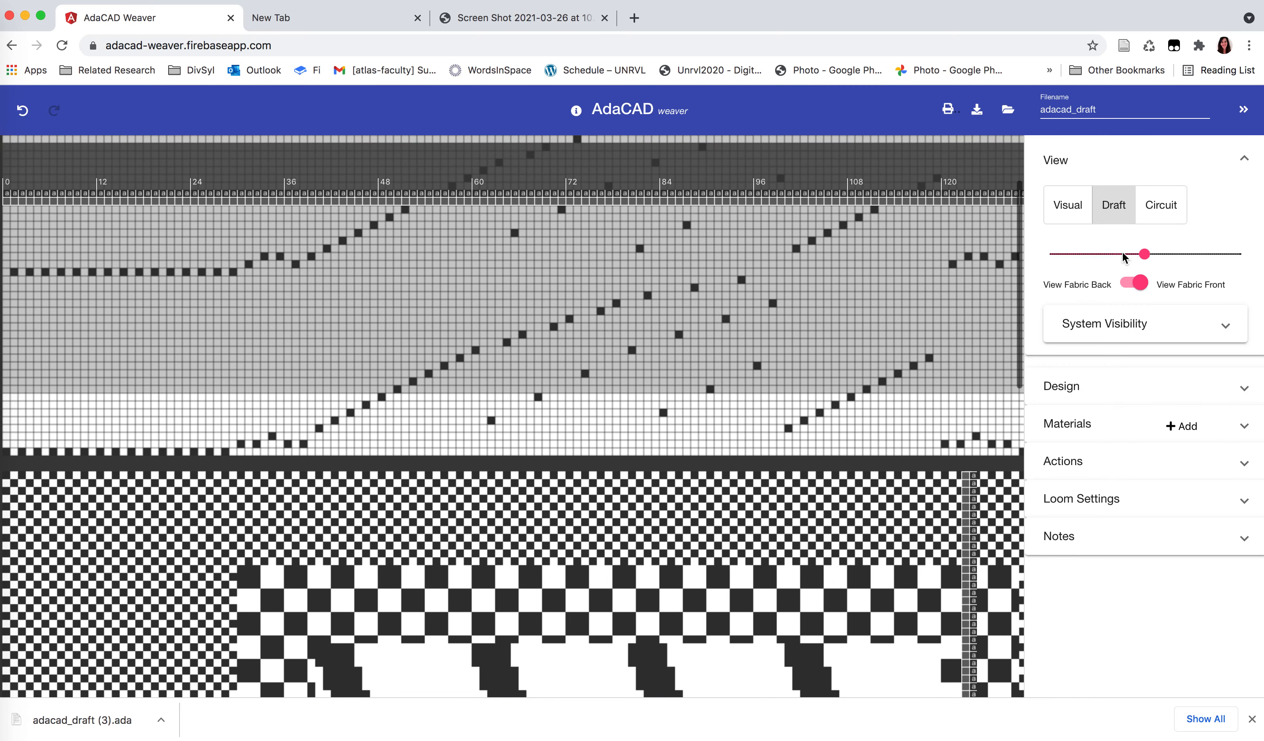
left_click_drag(1121, 252, 1076, 252)
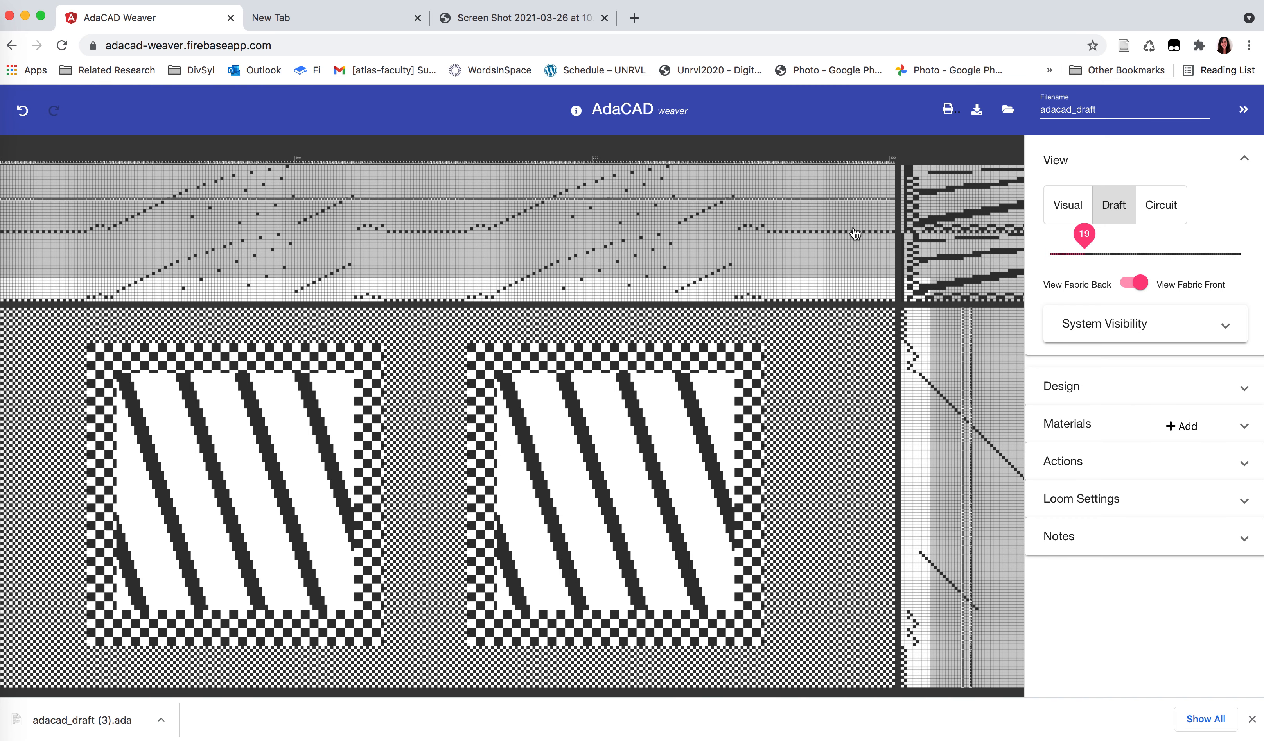
scroll(855, 233, "right", 3)
scroll(855, 233, "left", 3)
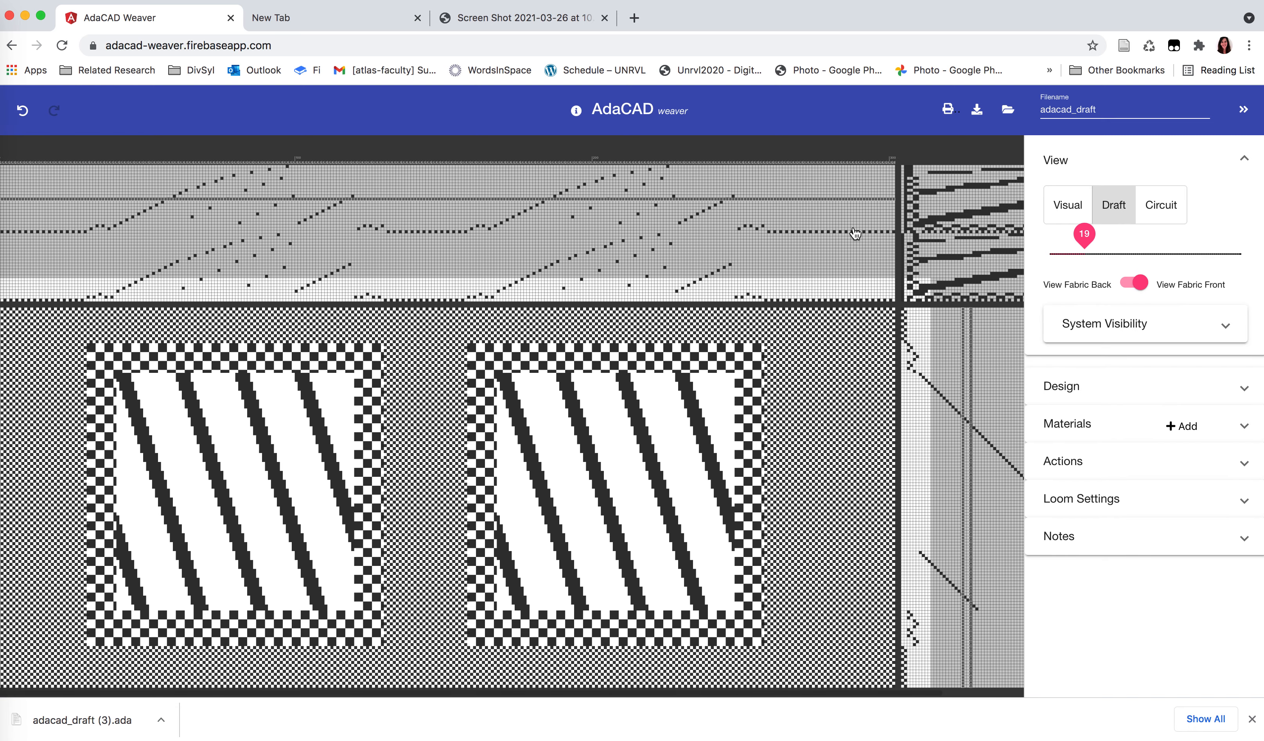
scroll(855, 233, "right", 3)
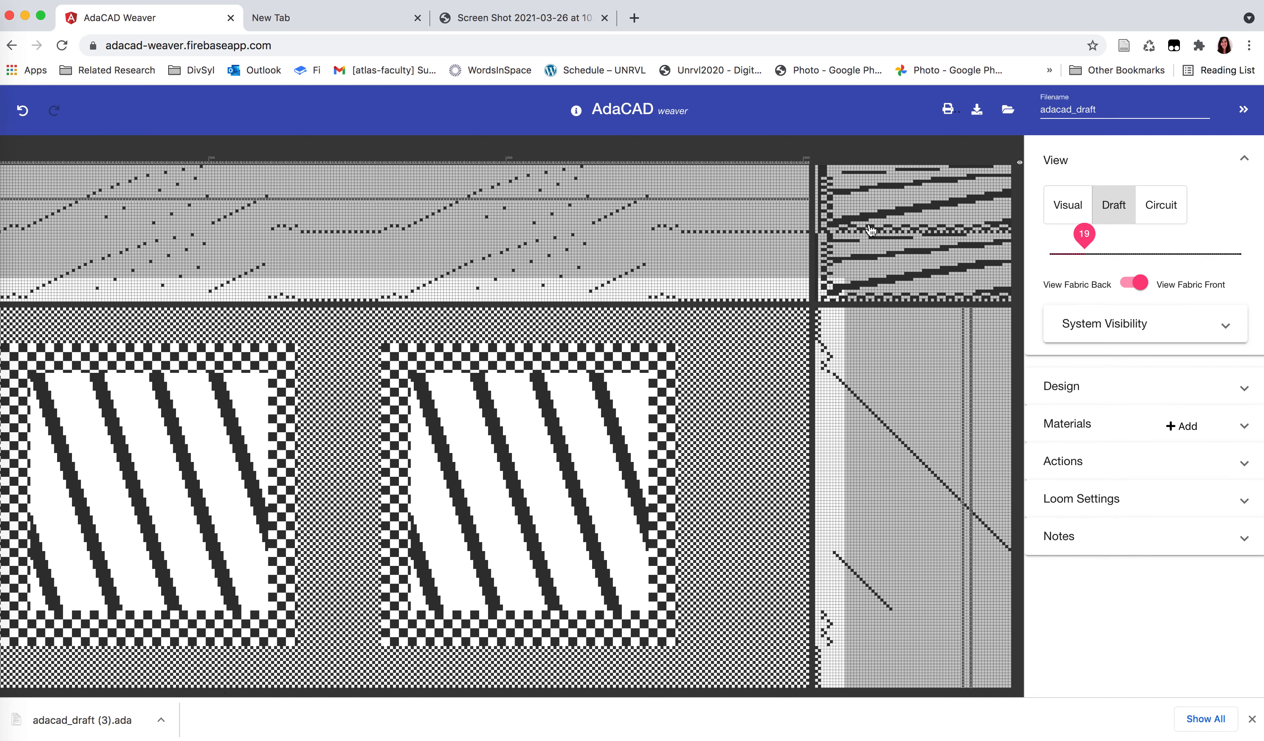
left_click(1017, 161)
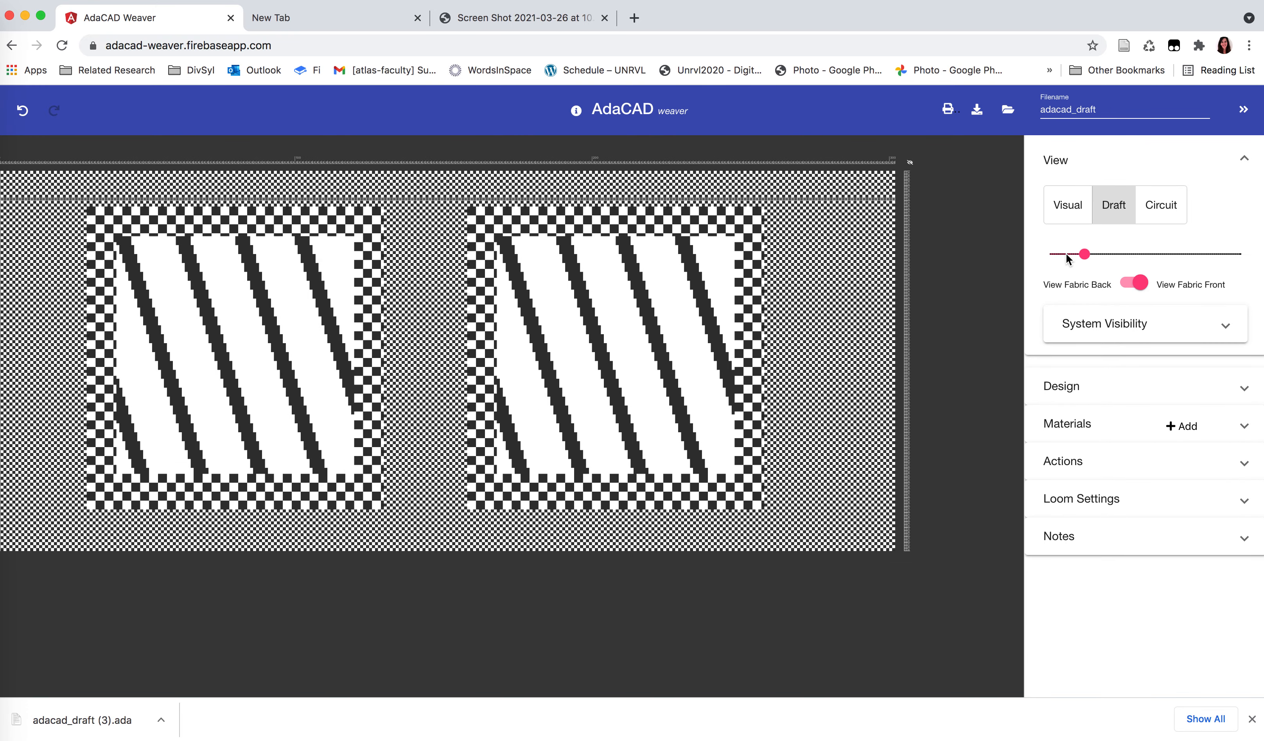
Check the draft in Visual mode and from the fabric back, then return to Draft mode and fabric front.
left_click(1067, 222)
left_click(1110, 215)
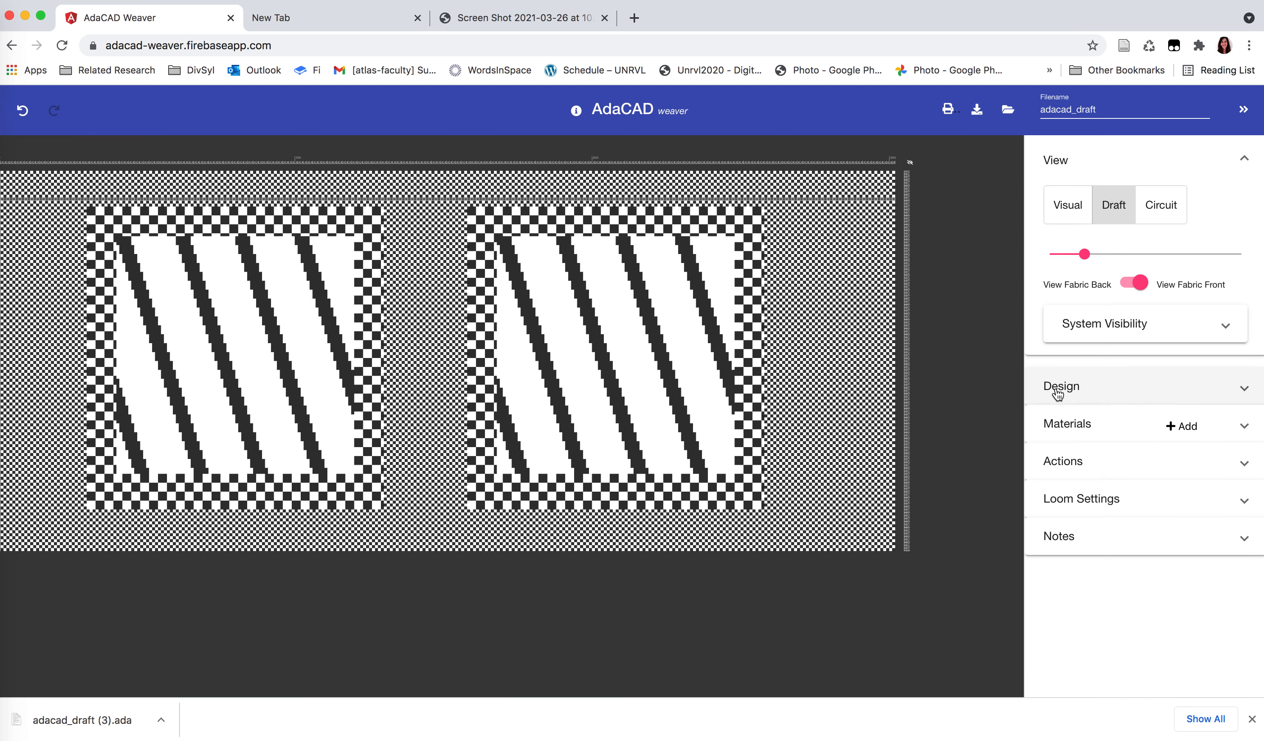
left_click(1135, 285)
left_click(1134, 285)
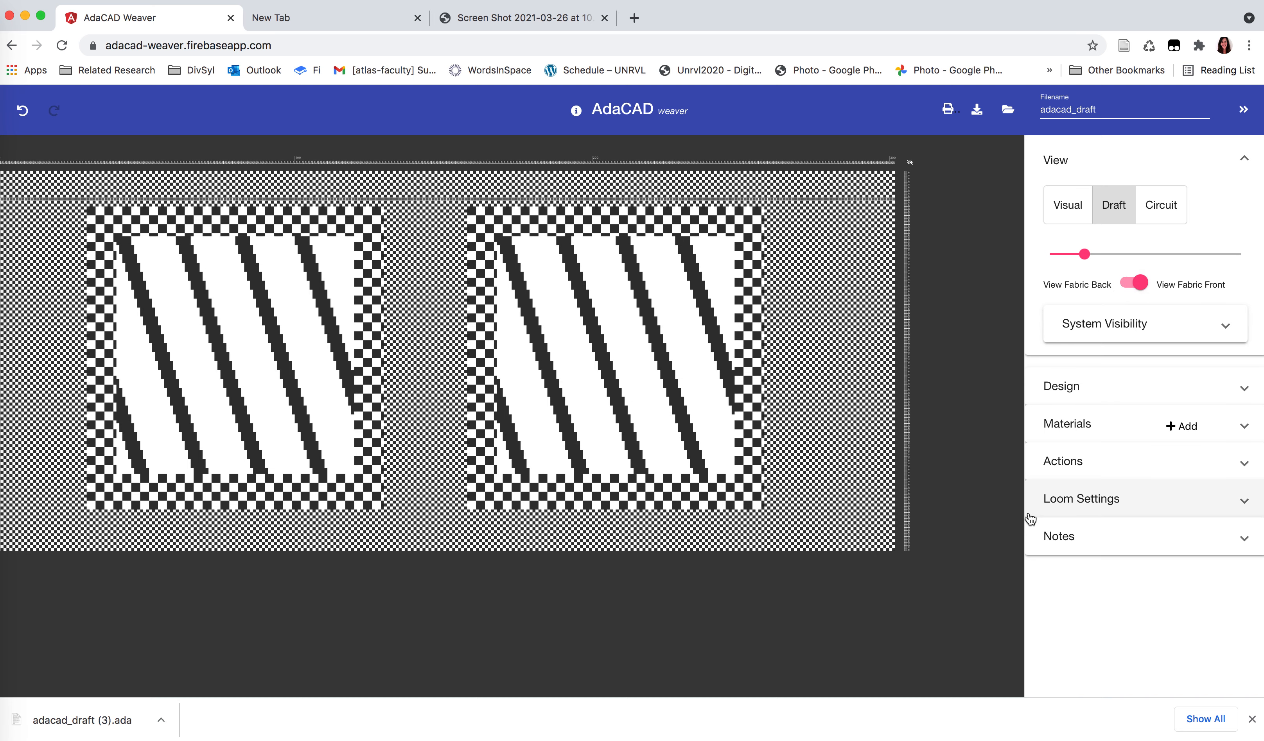